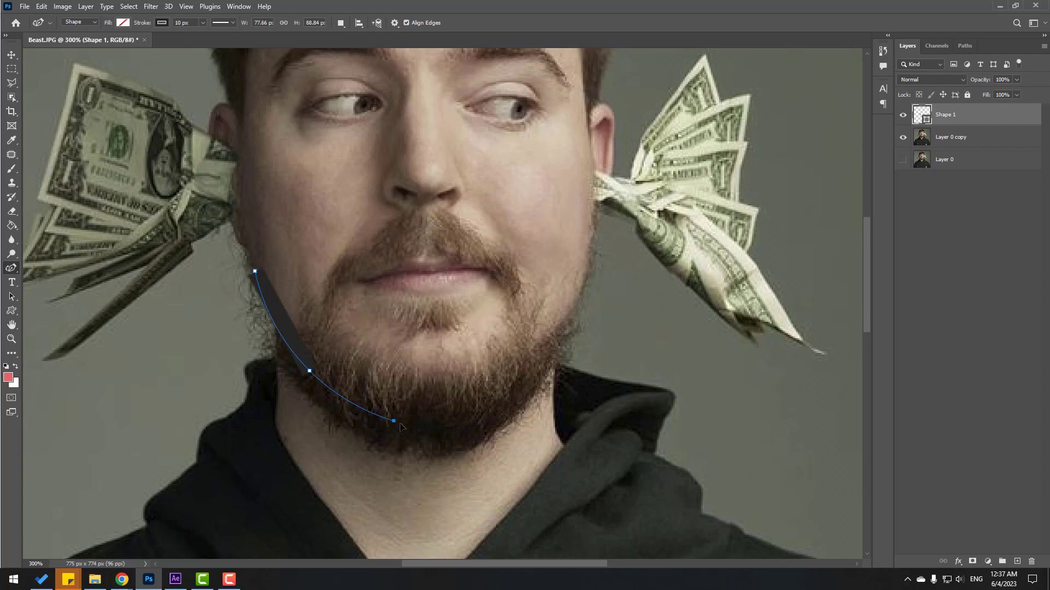
Trace the head outline from the jaw and chin up the right cheek and ear.
left_click(403, 424)
left_click(555, 352)
left_click(600, 194)
left_click(614, 145)
left_click(605, 100)
left_click(601, 72)
left_click_drag(536, 109, 514, 247)
left_click(586, 110)
left_click_drag(497, 182, 520, 369)
Continue the outline over the hair and down the left side, closing it at the start.
left_click(445, 141)
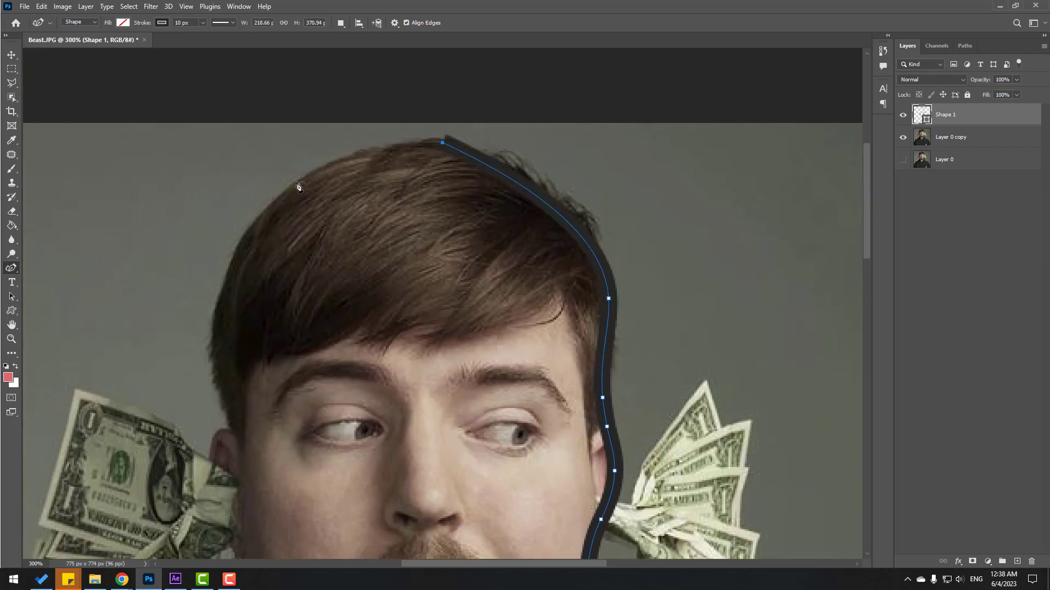
left_click(220, 307)
left_click_drag(250, 407, 335, 235)
left_click(316, 261)
left_click(292, 297)
left_click(318, 387)
left_click(341, 424)
Reshape the outline curves at the ear, cheek, jaw and chin, then zoom out to 200%.
left_click_drag(266, 306, 315, 277)
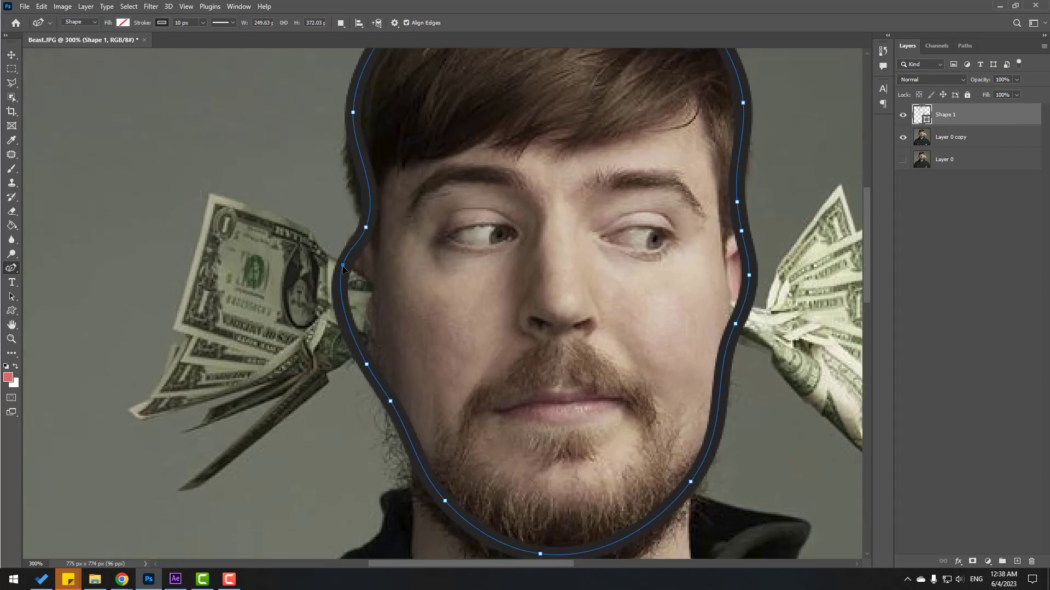
left_click_drag(365, 232, 353, 226)
left_click_drag(341, 268, 343, 258)
left_click_drag(508, 292, 497, 148)
left_click_drag(527, 404, 531, 410)
left_click_drag(679, 331, 679, 336)
left_click_drag(434, 350, 430, 353)
key("ctrl+minus")
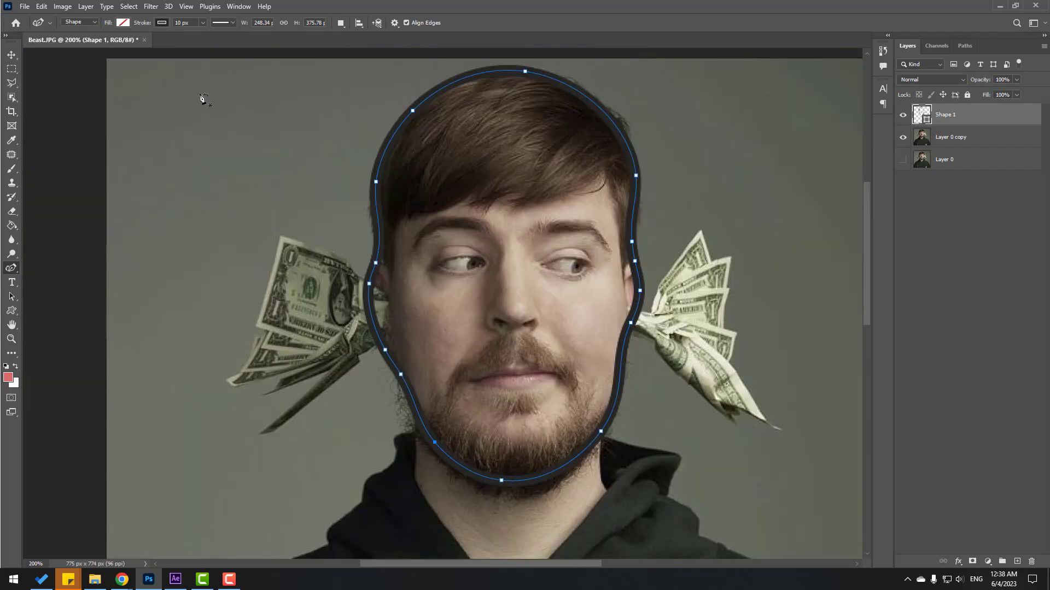
Add a new empty layer beneath the head outline layer.
left_click(15, 57)
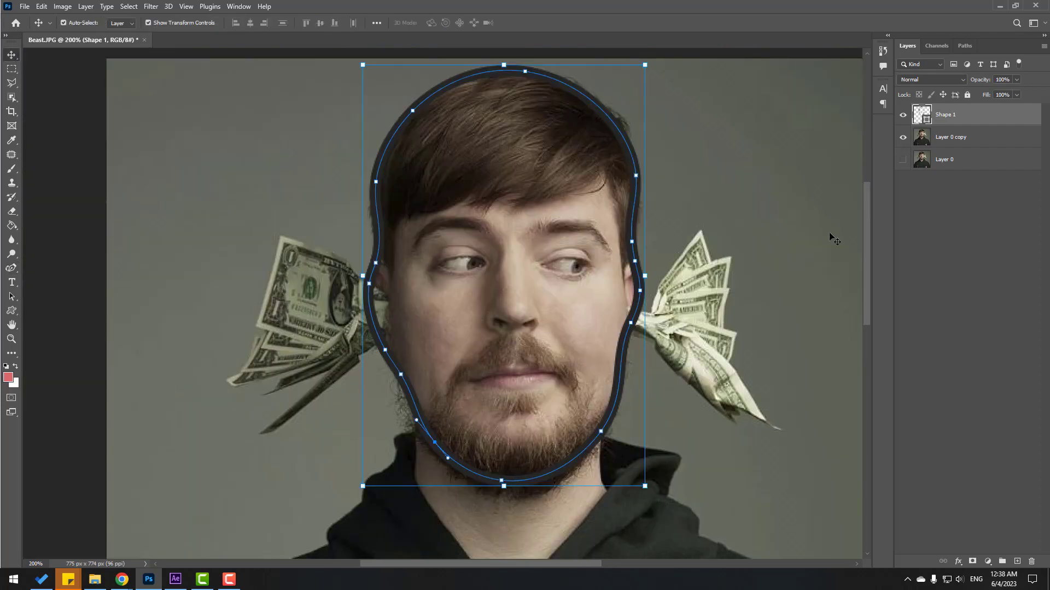
left_click(961, 194)
left_click(944, 120)
left_click(1017, 561)
left_click_drag(940, 116, 953, 149)
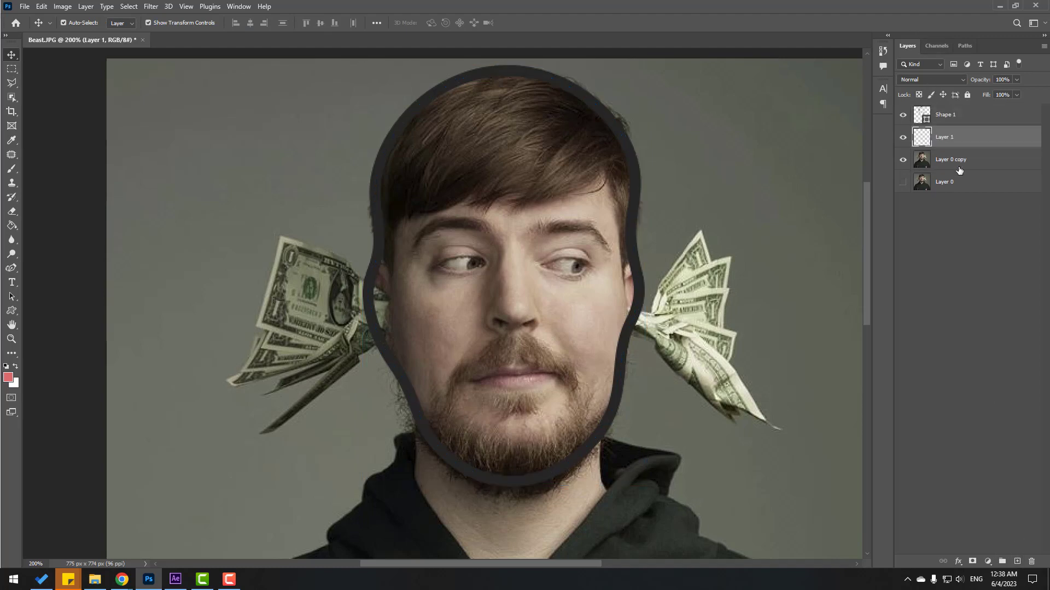
Paint the inside of the head outline with a warm yellow brush.
left_click(12, 170)
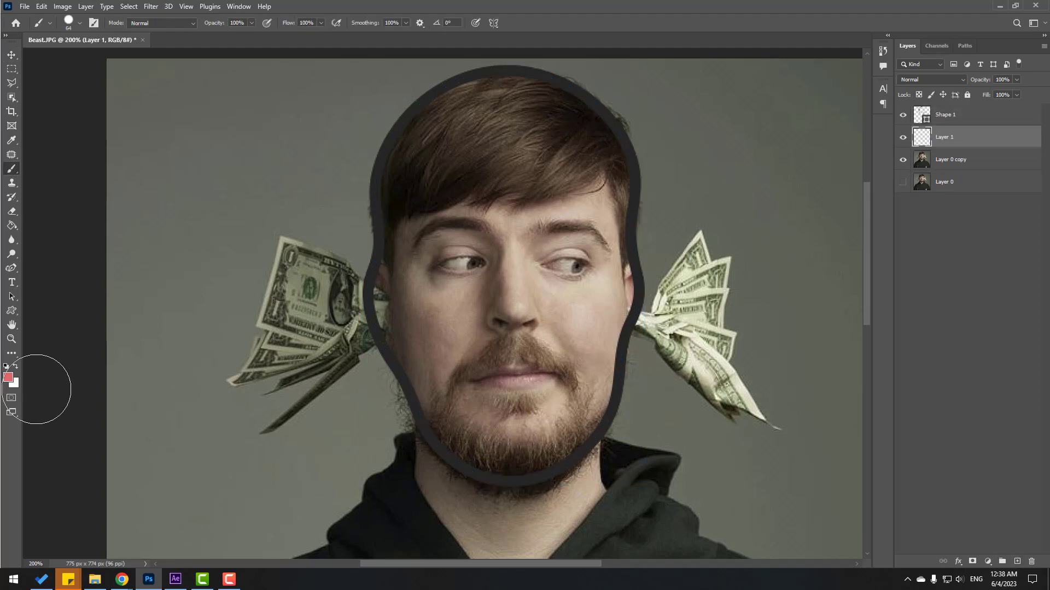
left_click(8, 377)
left_click_drag(850, 410, 848, 414)
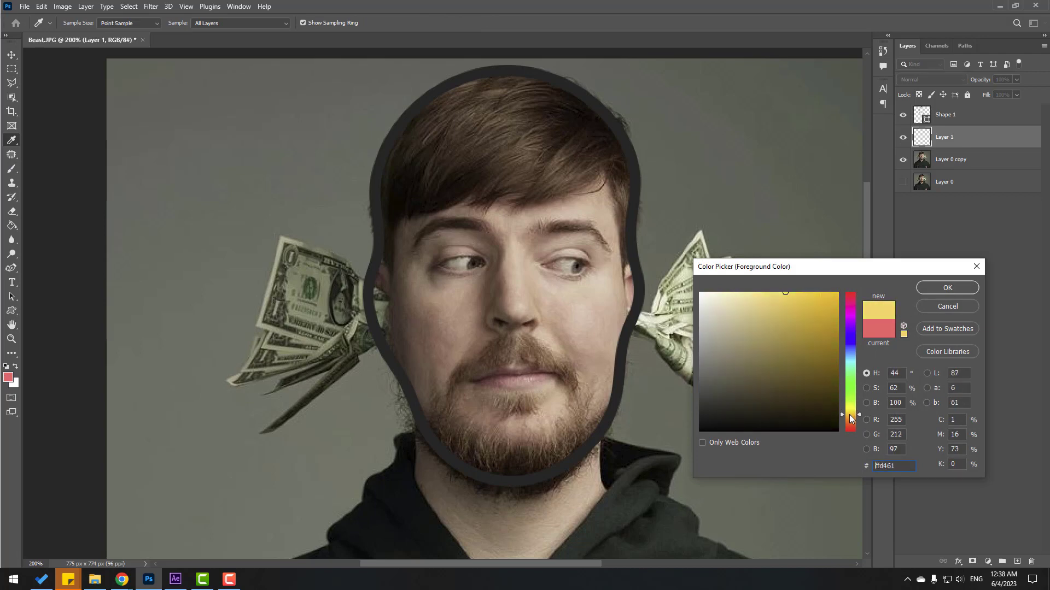
left_click_drag(818, 295, 789, 292)
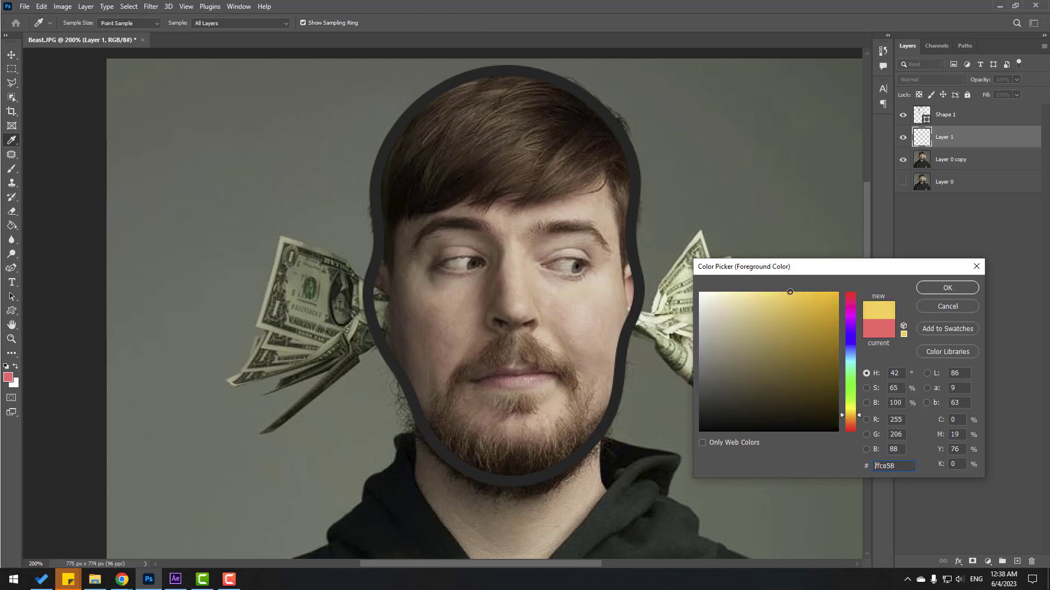
left_click(946, 288)
mouse_move(410, 269)
left_mouse_down()
mouse_move(443, 372)
mouse_move(421, 340)
mouse_move(484, 448)
mouse_move(464, 427)
mouse_move(569, 387)
mouse_move(604, 229)
mouse_move(549, 94)
mouse_move(415, 133)
mouse_move(485, 462)
mouse_move(485, 176)
mouse_move(504, 242)
left_mouse_up()
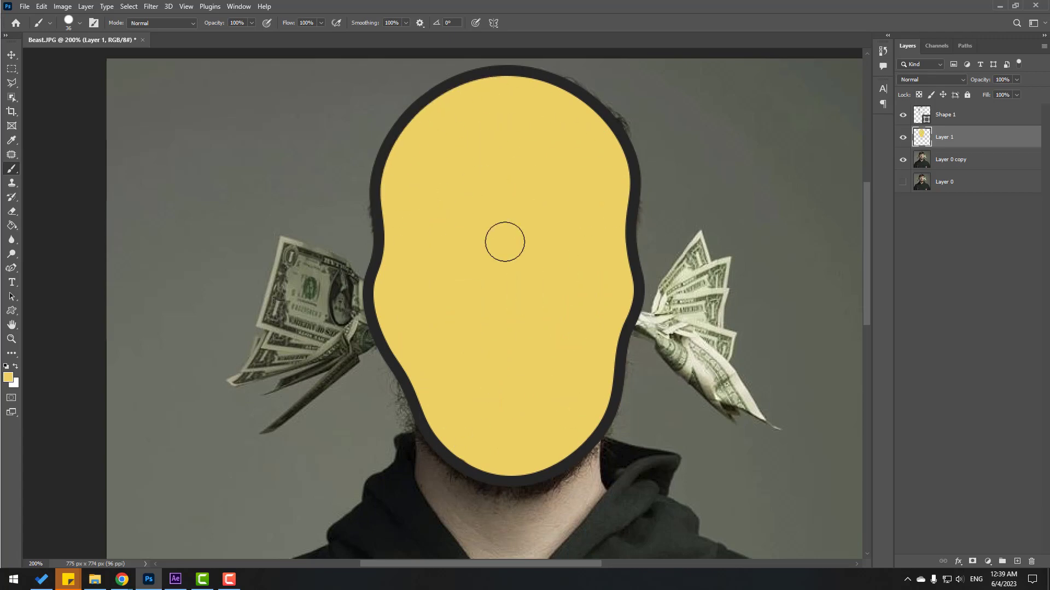
Merge the yellow fill with the outline as layer head, hide it, and add an empty layer.
left_click(12, 55)
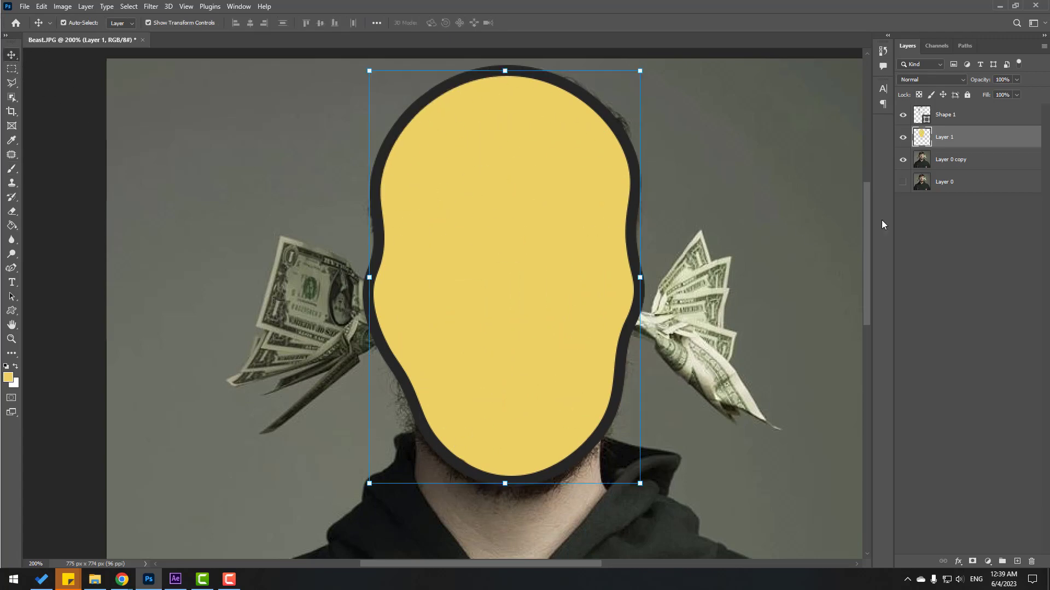
left_click(947, 117, "ctrl")
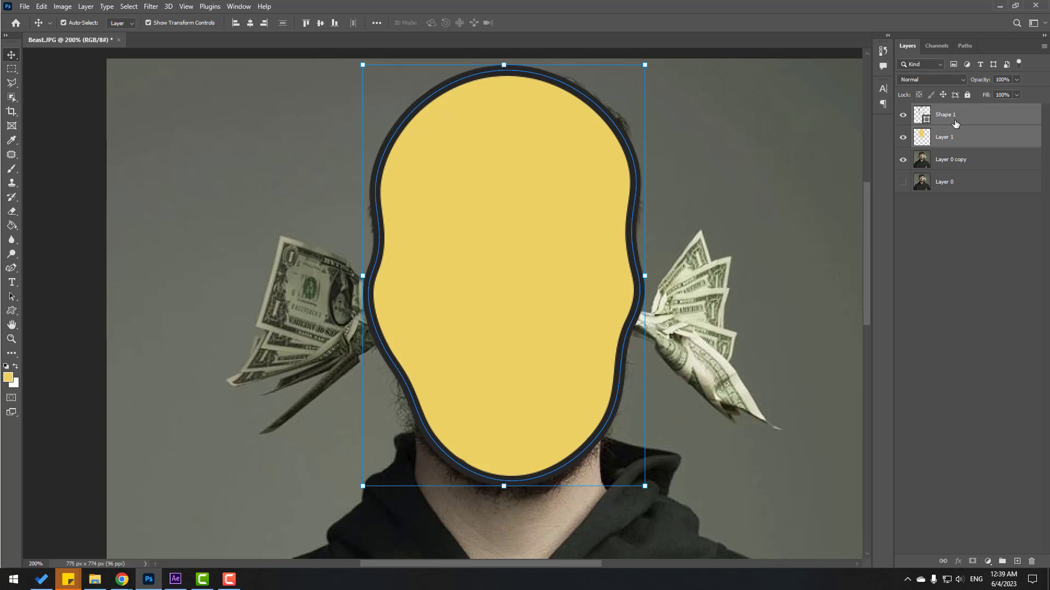
key("ctrl+e")
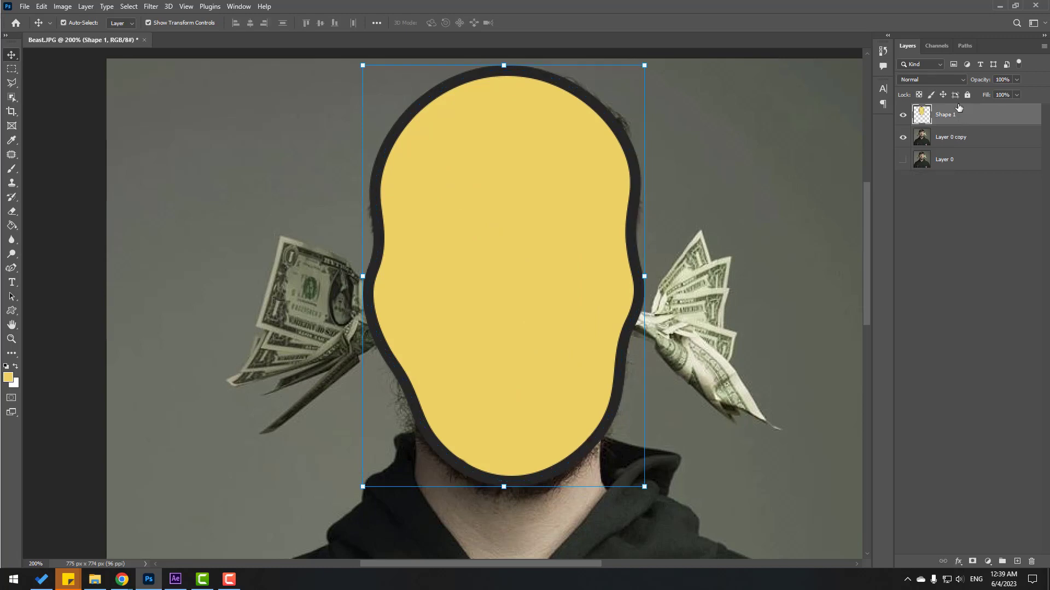
left_click(901, 119)
left_click(901, 119)
double_click(948, 115)
key("Return")
left_click(903, 116)
left_click(1016, 562)
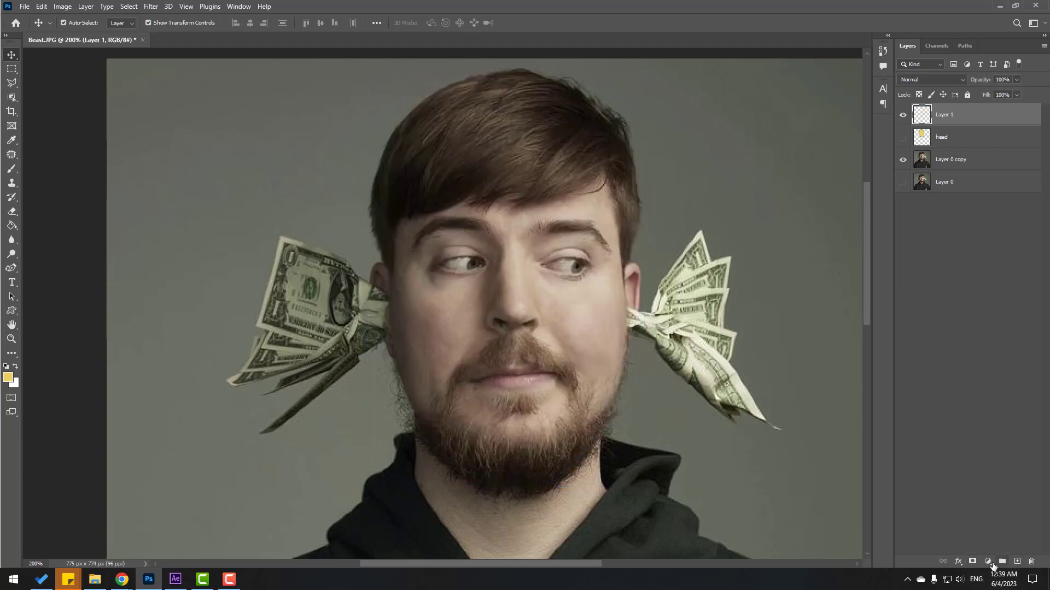
Trace a closed curved outline around the hair, from the left ear over the crown.
left_click(11, 268)
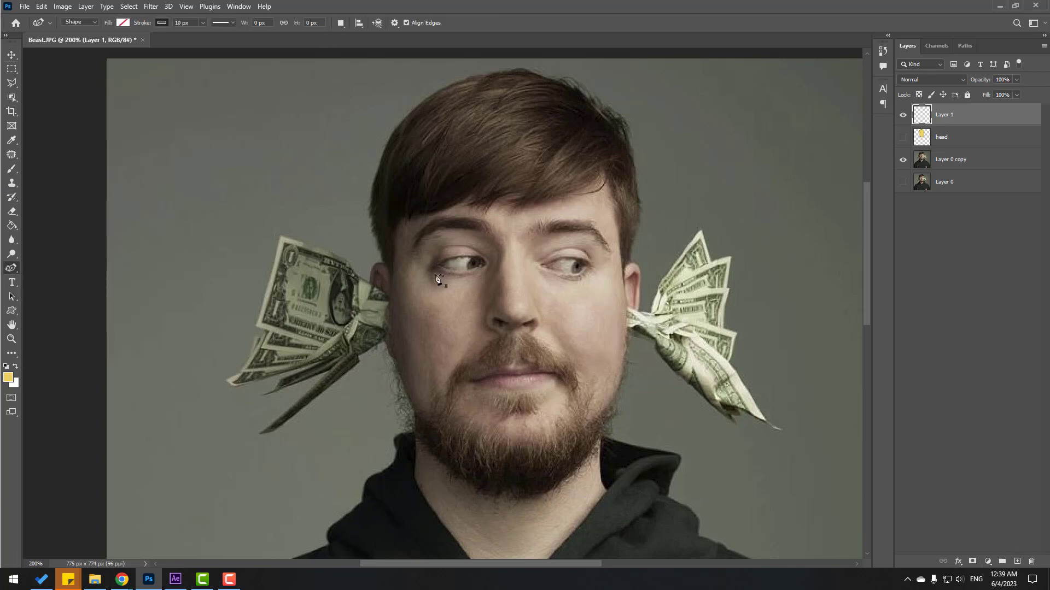
left_click(388, 279)
left_click(435, 212)
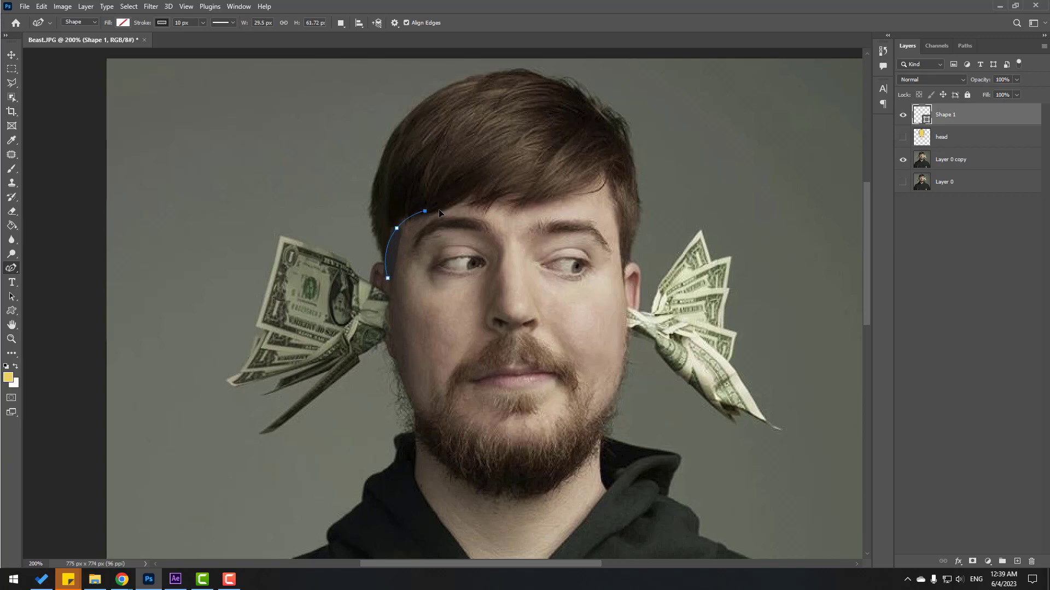
left_click(536, 188)
left_click(603, 175)
left_click(630, 281)
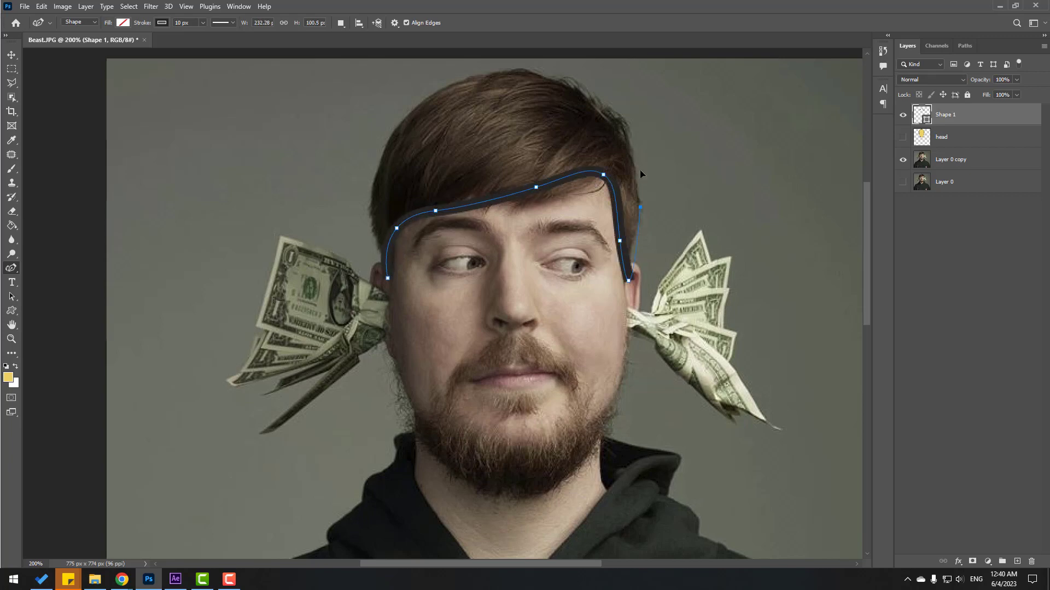
left_click(640, 184)
left_click(585, 96)
left_click(474, 78)
left_click(389, 143)
left_click(373, 224)
left_click(381, 262)
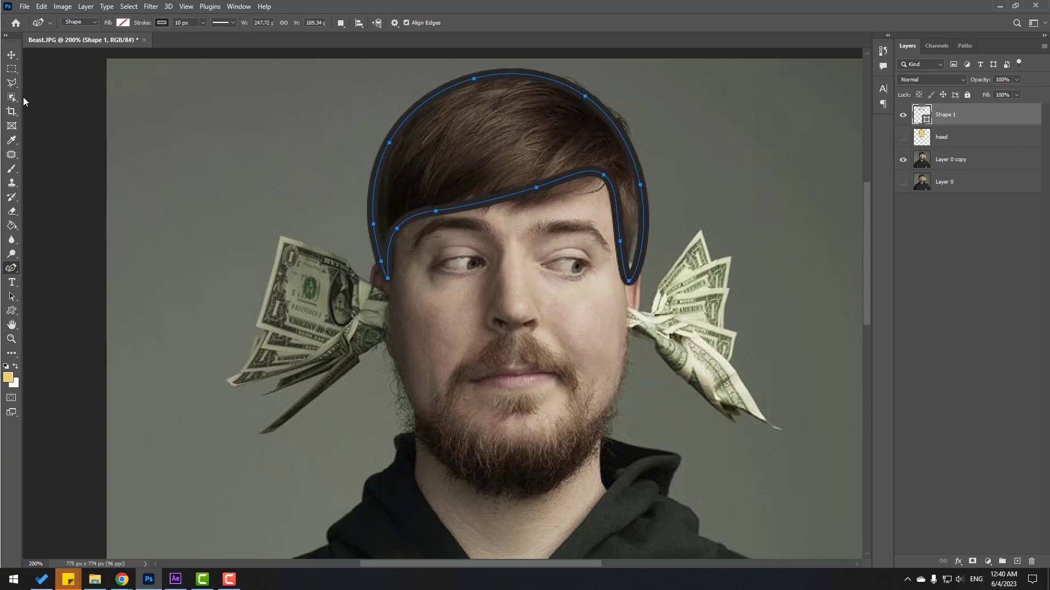
Add a layer below the hair outline and set the colour to dark brown sampled from the hair.
left_click(11, 54)
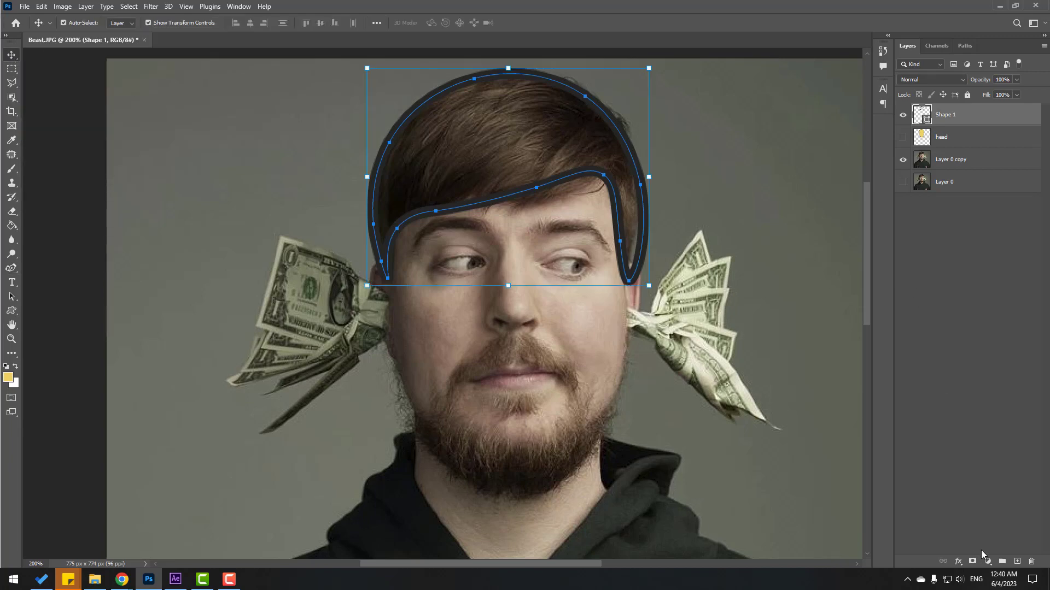
left_click(1017, 563)
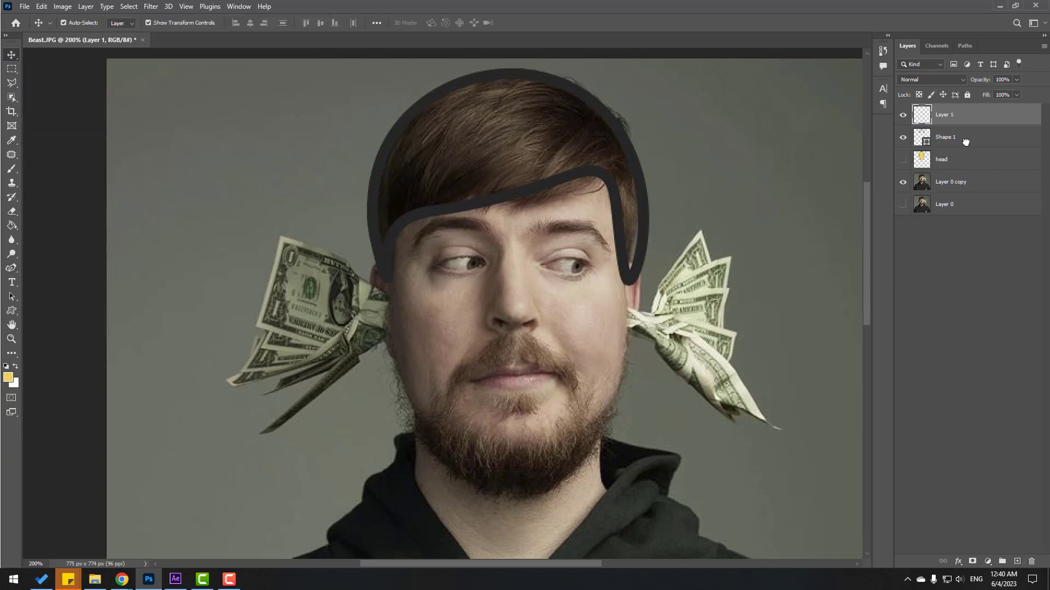
left_click_drag(965, 142, 967, 151)
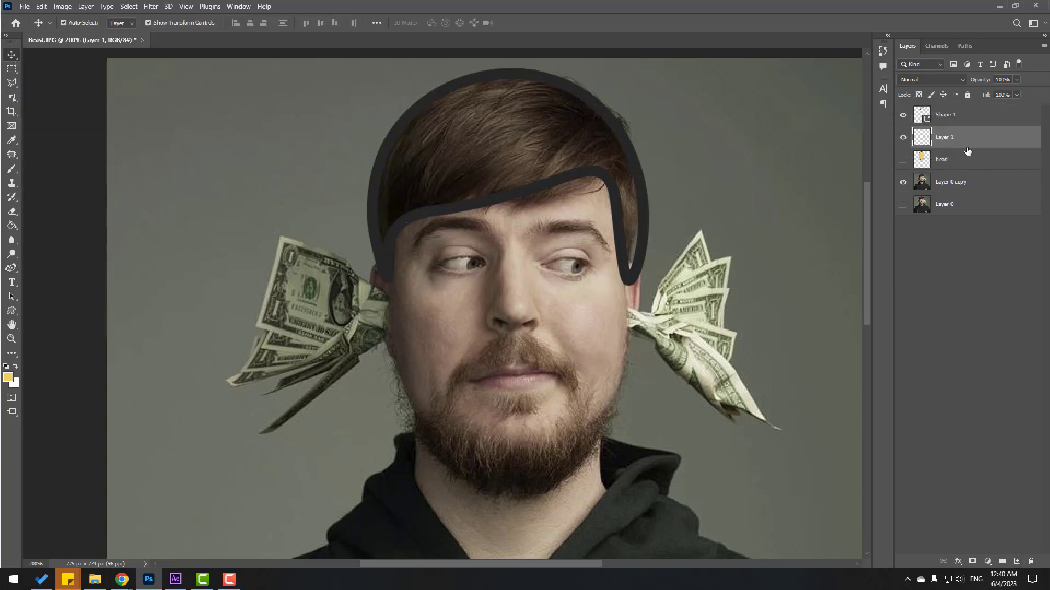
left_click(16, 170)
left_click(8, 382)
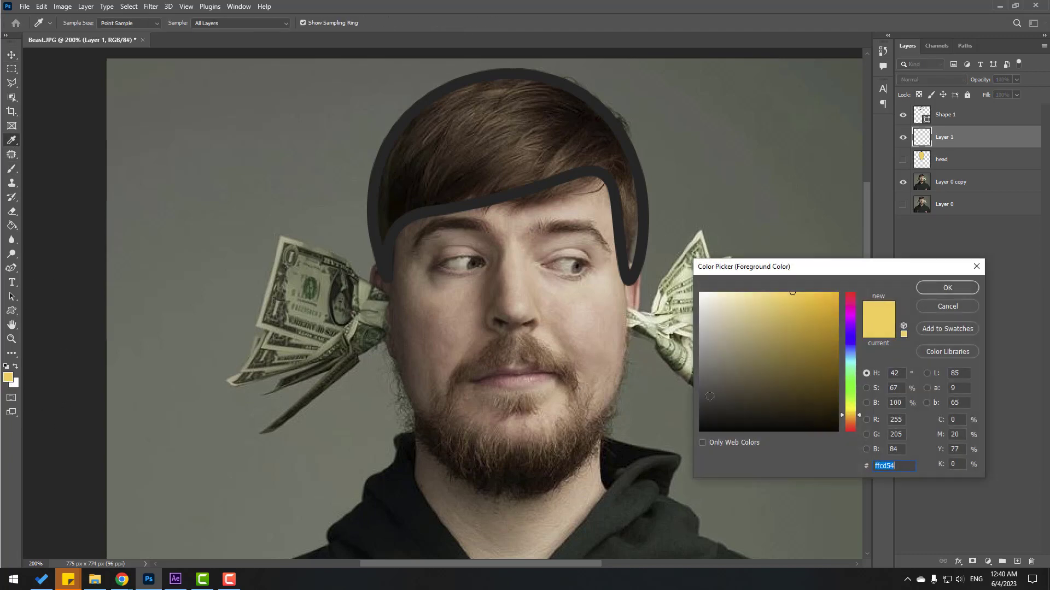
left_click(699, 406)
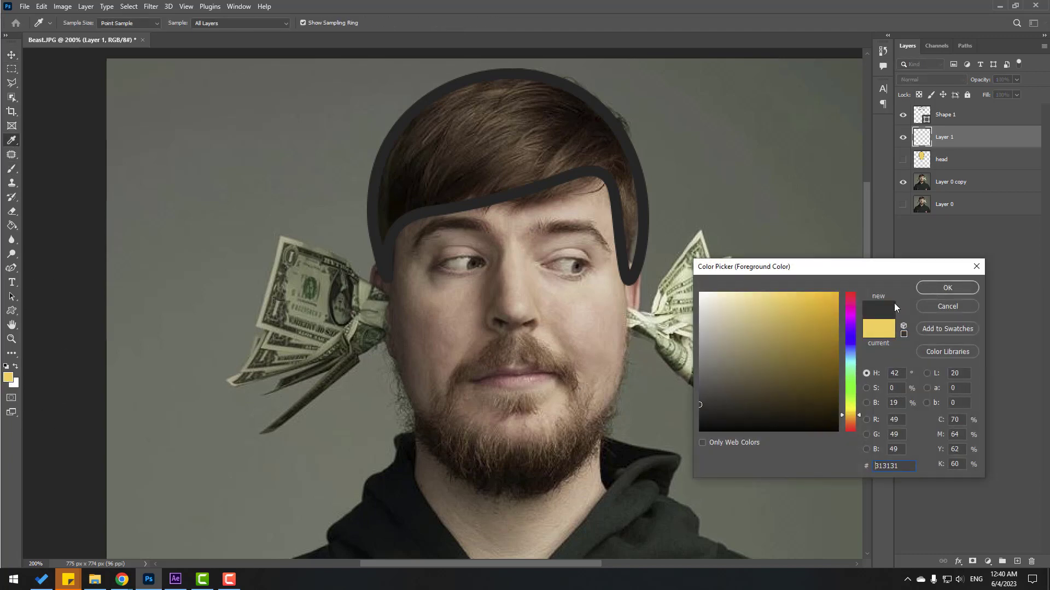
left_click(540, 112)
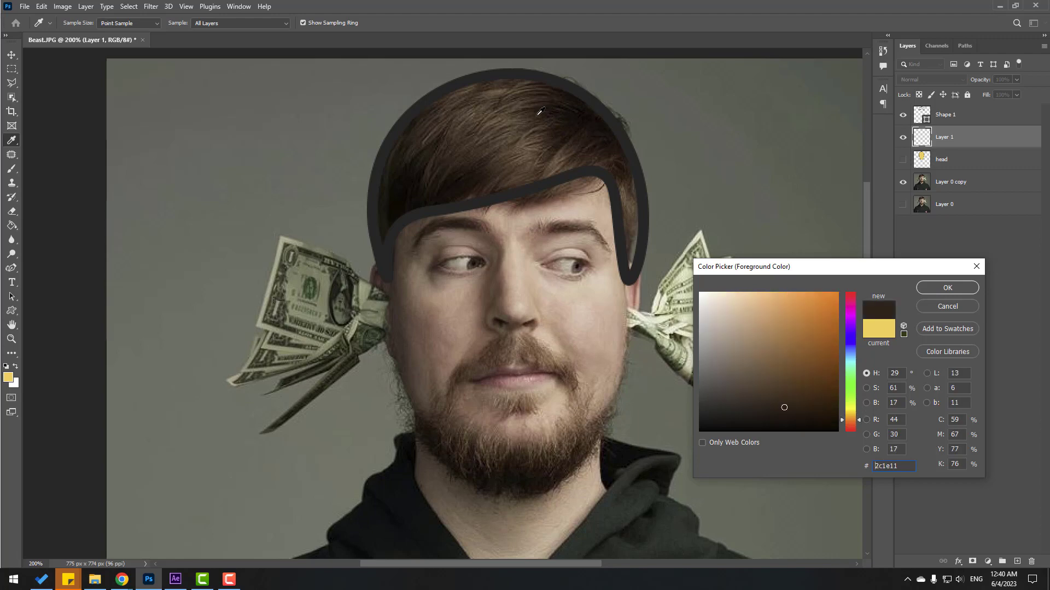
left_click(936, 288)
Paint the whole hair area dark brown with a 20 px brush.
key("b")
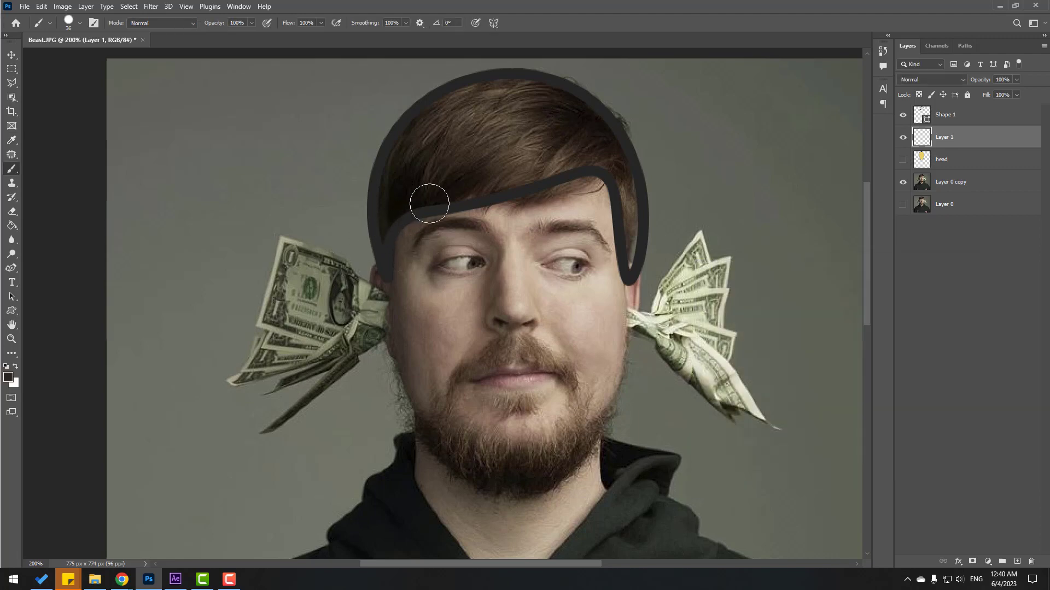
right_click(436, 202)
left_click_drag(496, 228, 495, 229)
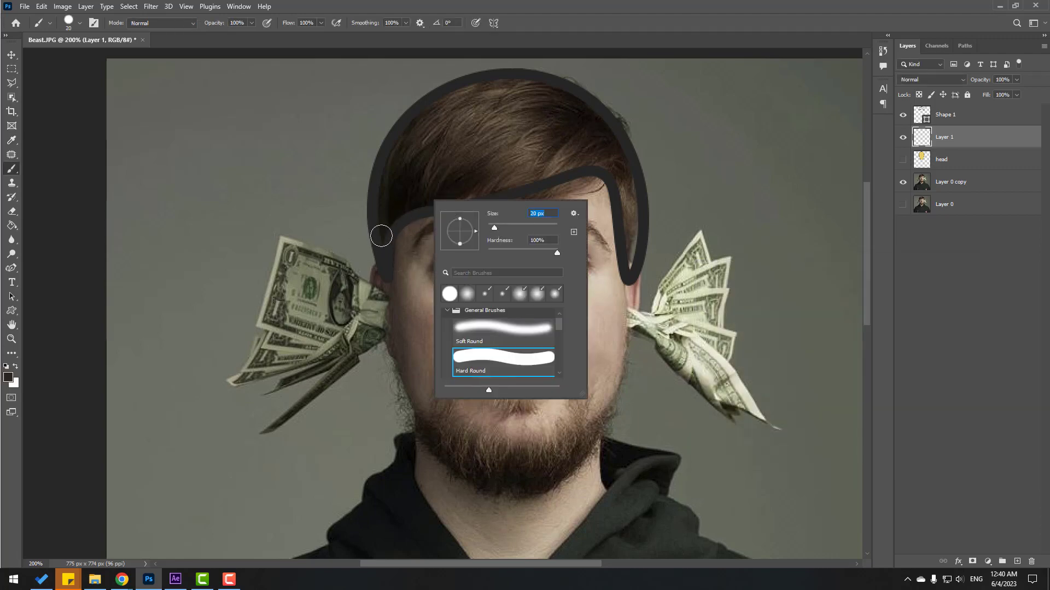
mouse_move(382, 230)
left_mouse_down()
mouse_move(457, 161)
mouse_move(381, 212)
mouse_move(510, 169)
mouse_move(410, 199)
mouse_move(384, 159)
mouse_move(517, 173)
left_mouse_up()
mouse_move(642, 238)
left_mouse_down()
mouse_move(584, 111)
mouse_move(468, 113)
mouse_move(659, 104)
mouse_move(610, 109)
mouse_move(616, 142)
mouse_move(584, 136)
mouse_move(442, 173)
left_mouse_up()
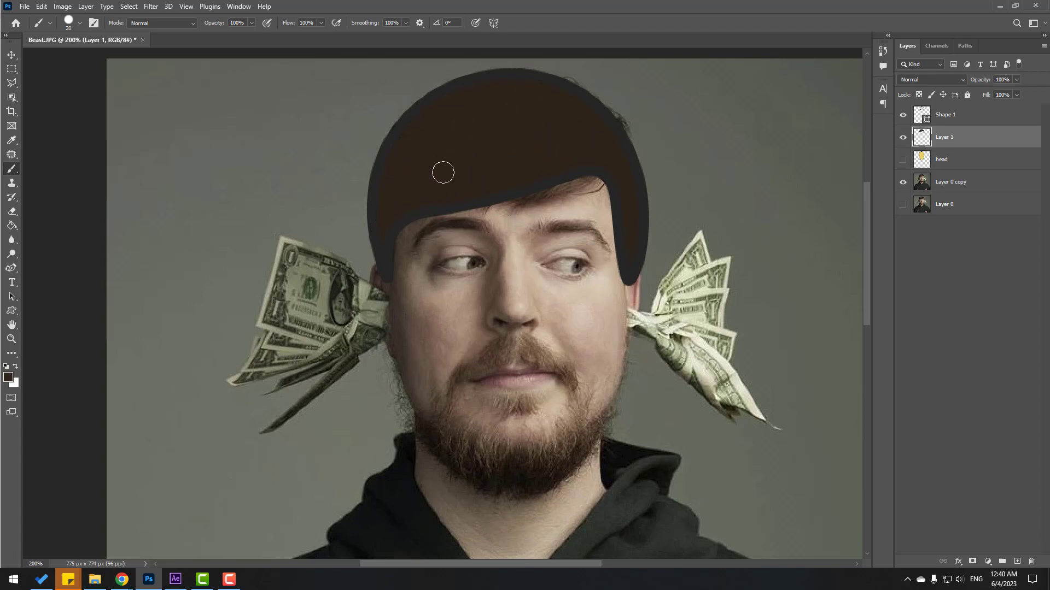
Merge the brown fill into the hair outline, name the layer hair, and show the yellow head.
left_click(13, 57)
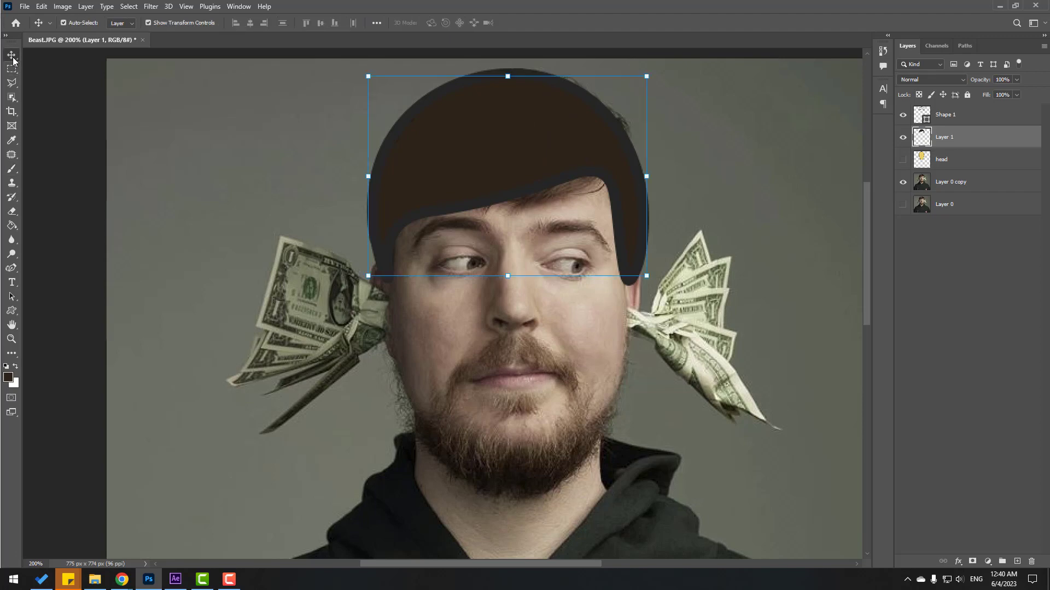
left_click(948, 116, "ctrl")
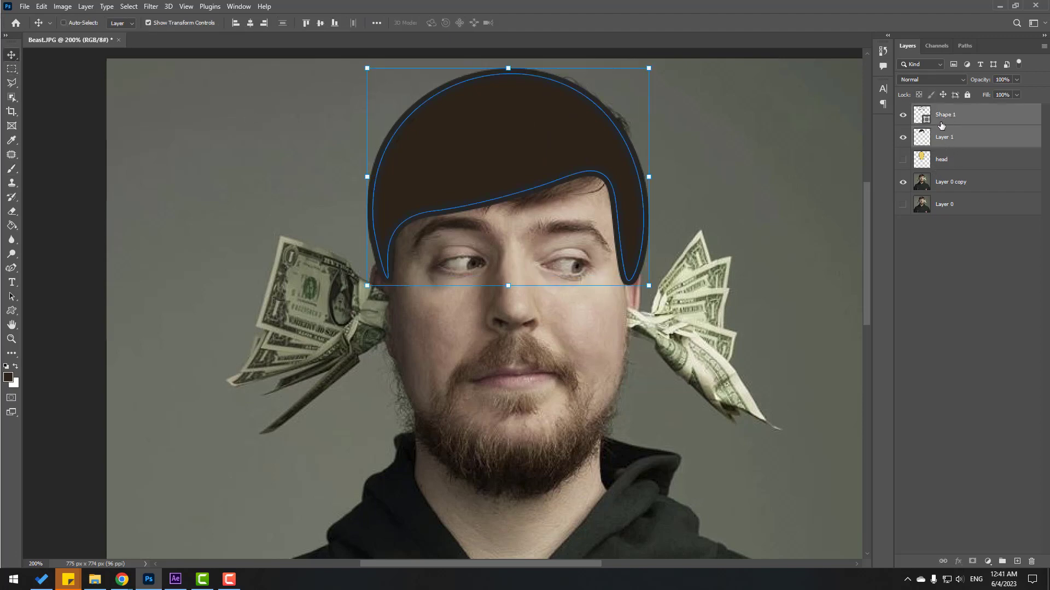
key("ctrl+e")
left_click(901, 116)
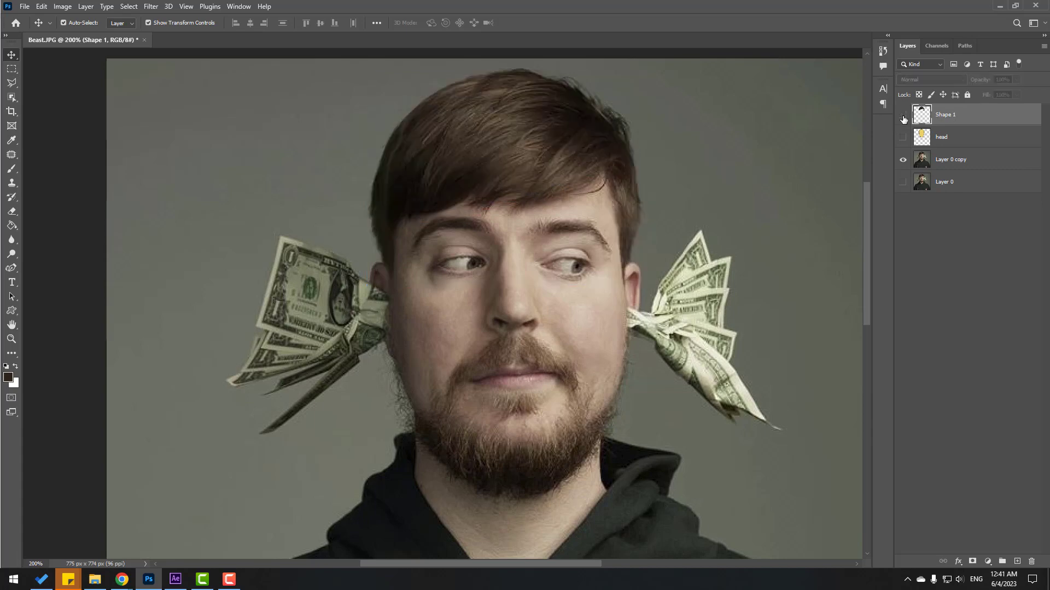
left_click(903, 115)
double_click(948, 116)
type("h")
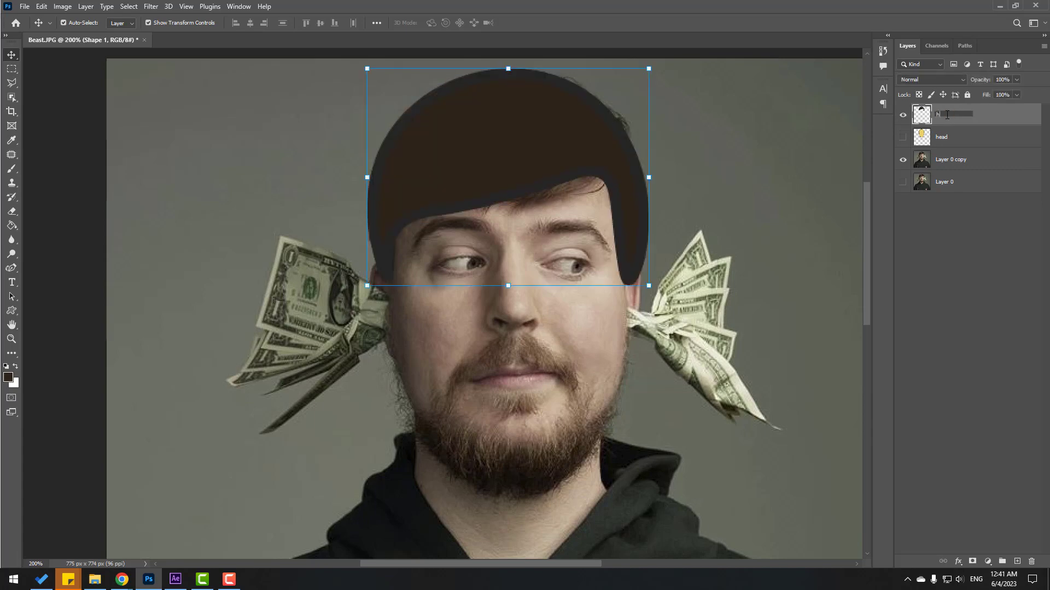
type("air")
key("Return")
left_click(903, 138)
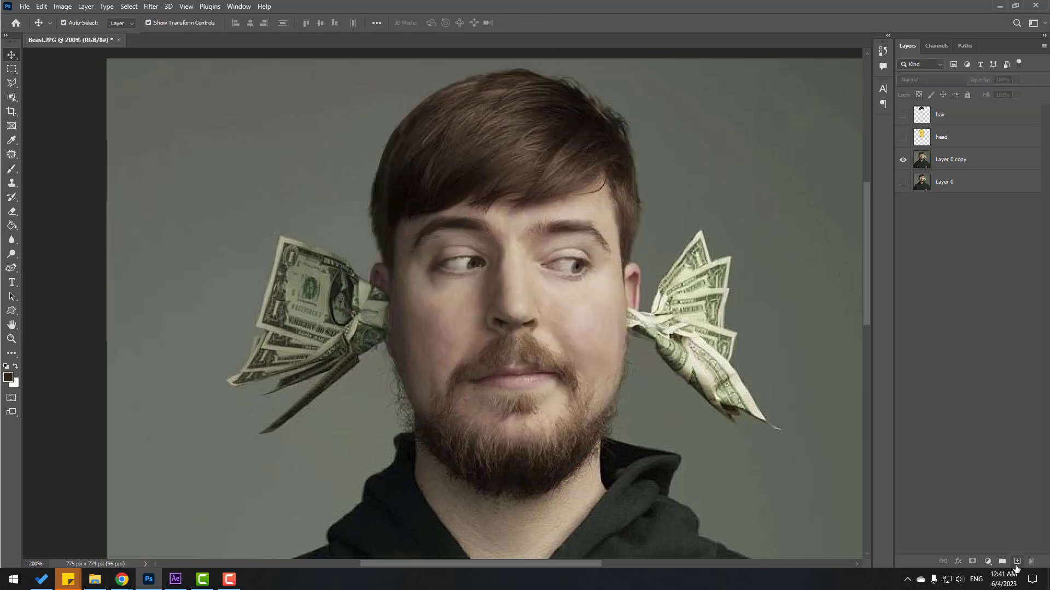
scroll(443, 306, "up", 3)
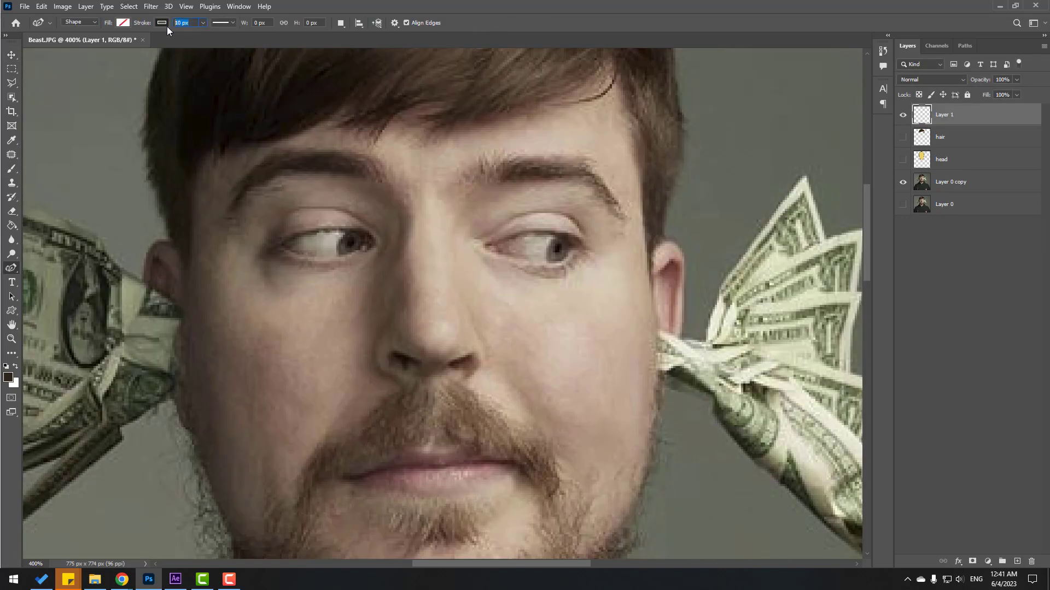
Draw thick outlined ovals around the left and right eyes.
left_click_drag(275, 229, 381, 262)
left_click(486, 245)
left_click(540, 227)
left_click(589, 243)
left_click(547, 267)
Paint both eye interiors white on a layer below the eye outlines.
key("b")
left_click(1017, 562)
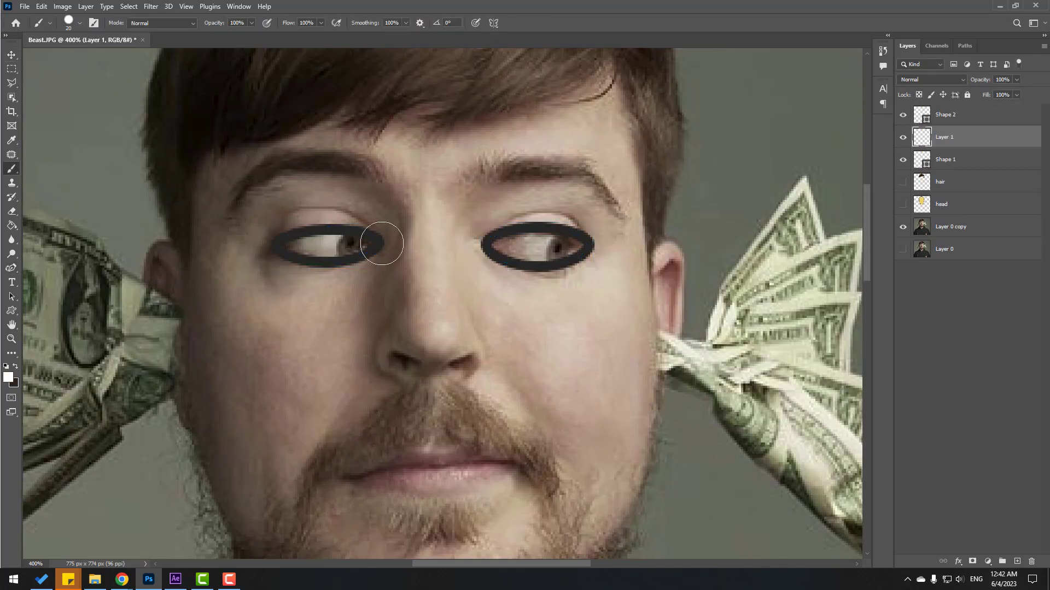
left_click(910, 116)
left_click_drag(497, 244, 574, 246)
key("ctrl+bracketleft")
key("ctrl+bracketleft")
left_click_drag(290, 245, 363, 245)
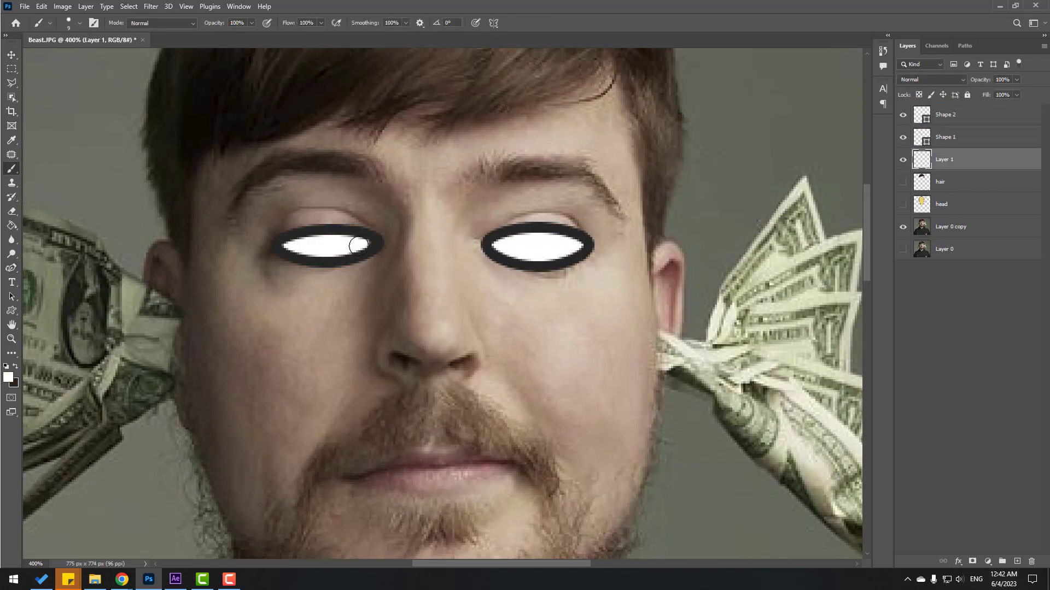
Select the eye outlines with the white paint layer and merge them together.
key("v")
left_click(959, 116, "shift")
right_click(956, 160)
left_click(842, 261)
left_click_drag(902, 138, 903, 160)
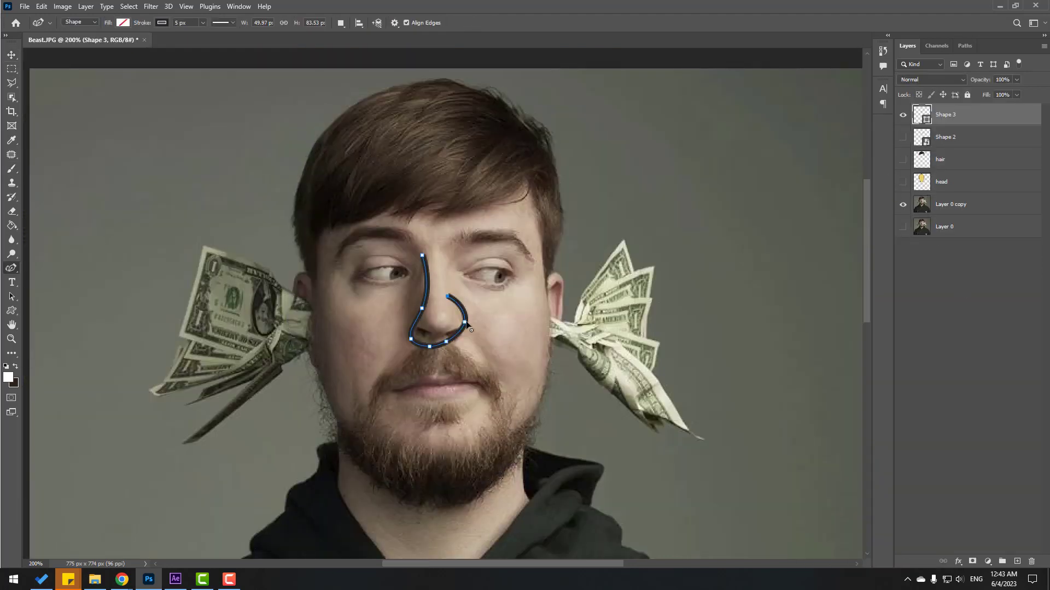
Open the Filter Gallery and browse the Artistic filters, previewing Dry Brush.
key("v")
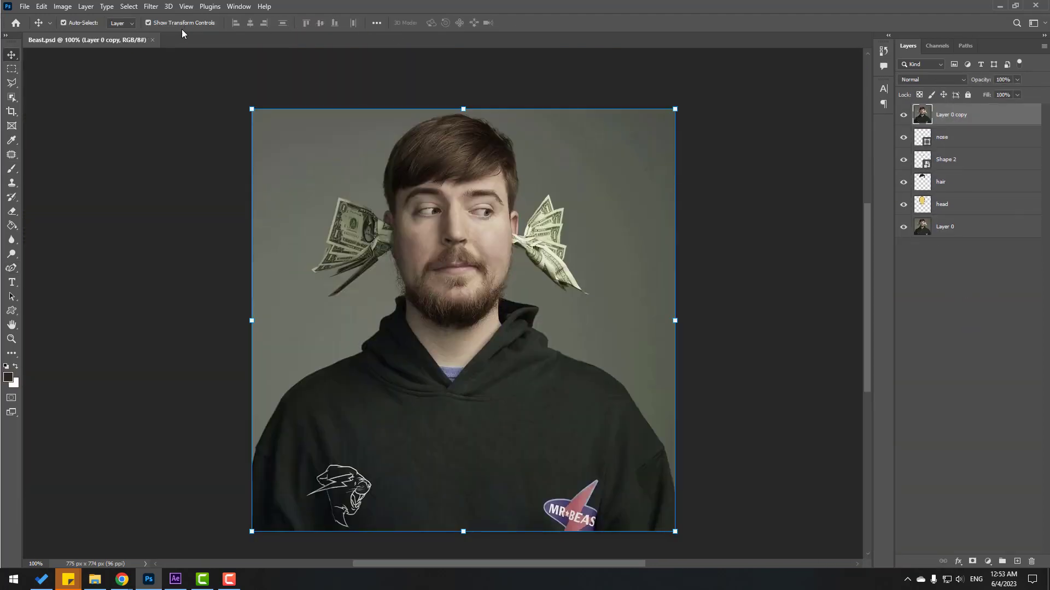
left_click(152, 7)
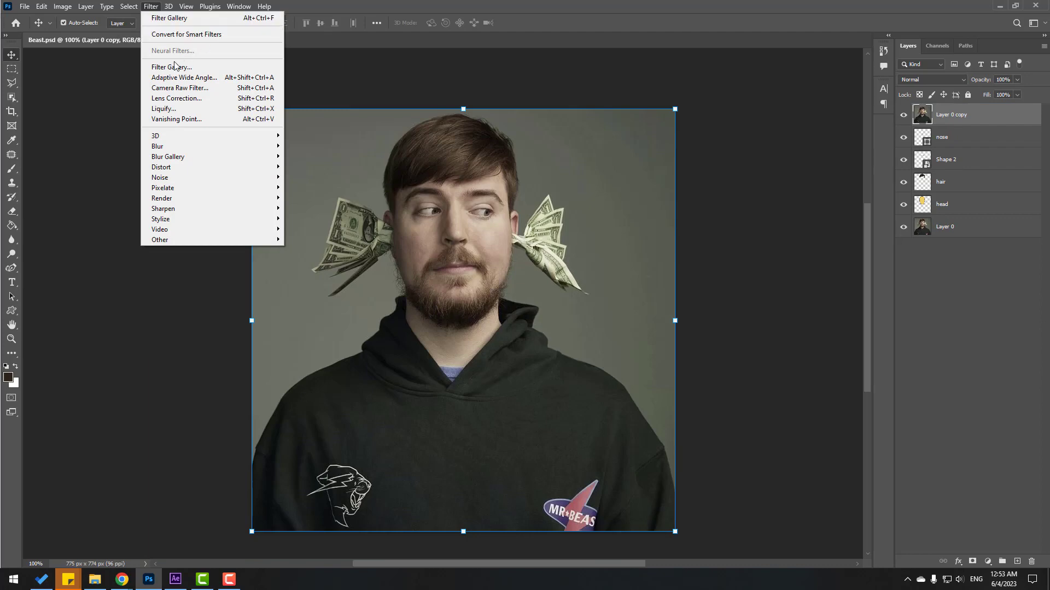
left_click(190, 67)
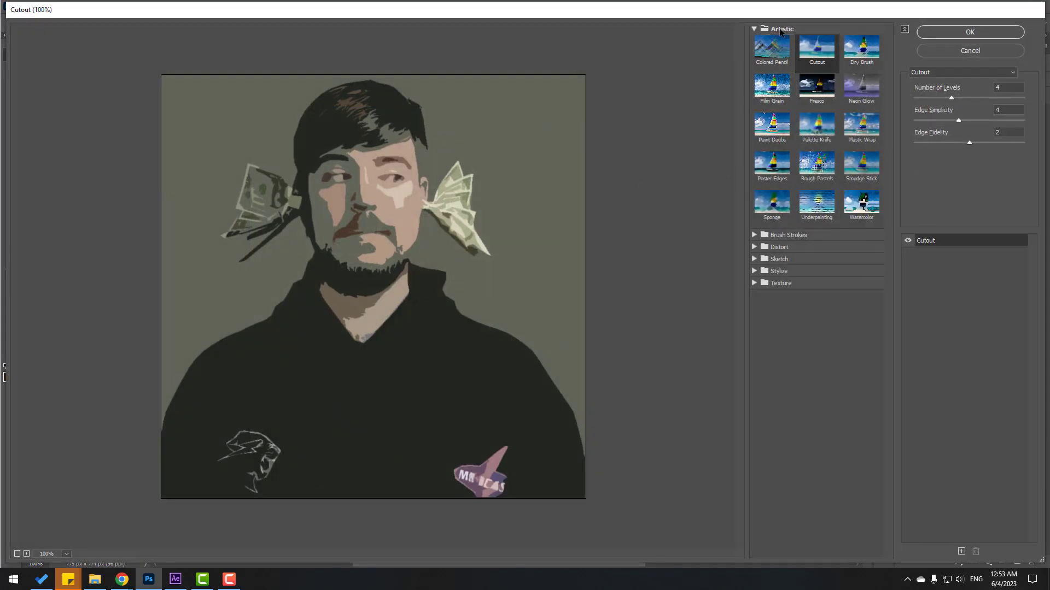
left_click(754, 32)
left_click(755, 31)
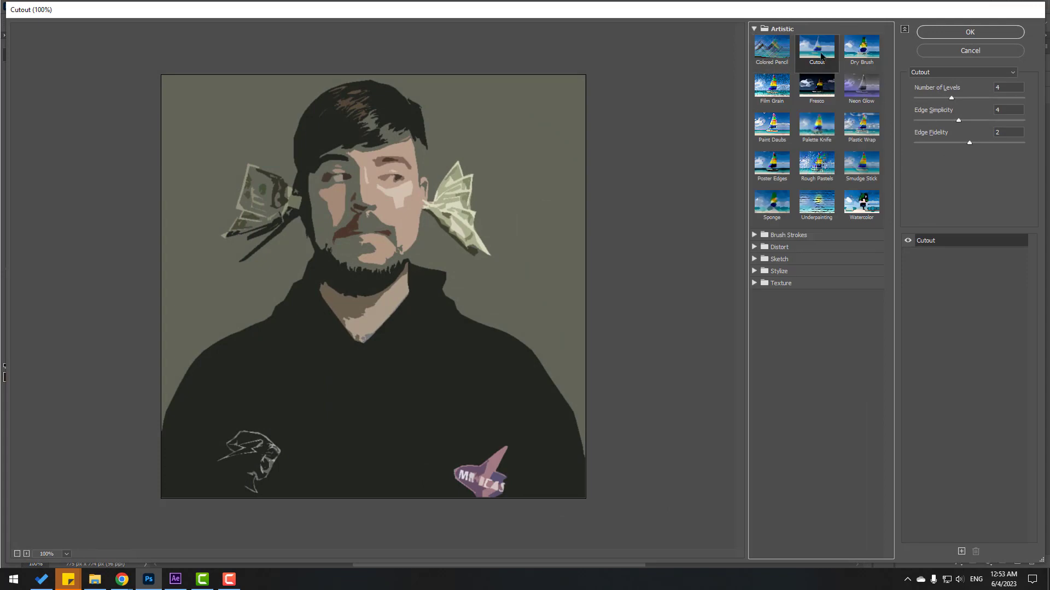
left_click(857, 63)
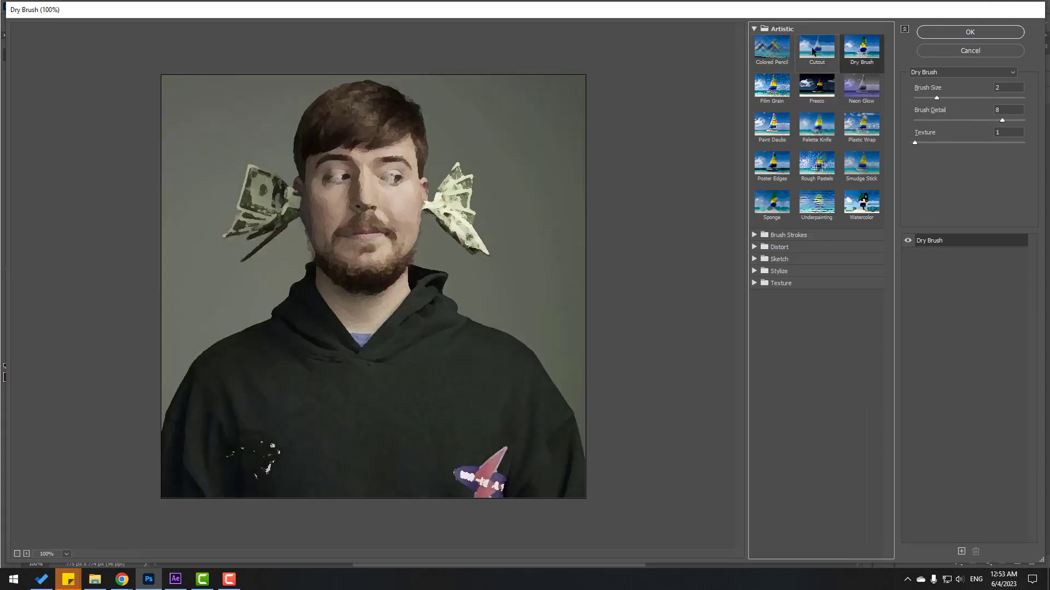
Compare Cutout, Film Grain, Fresco and Neon Glow, then apply Cutout with 5 levels.
left_click(812, 47)
left_click(776, 85)
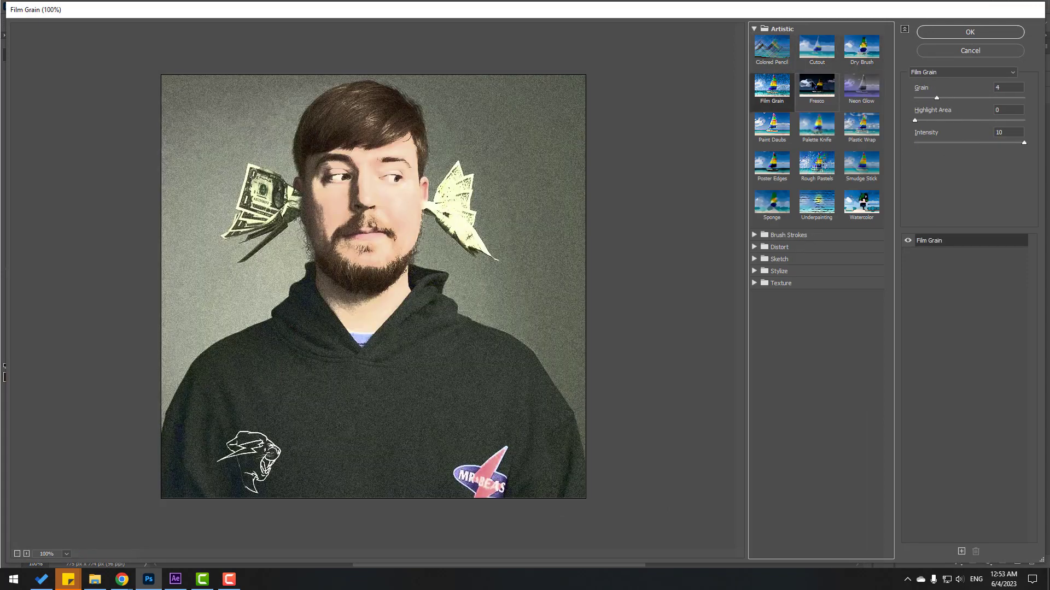
left_click(814, 86)
left_click(851, 90)
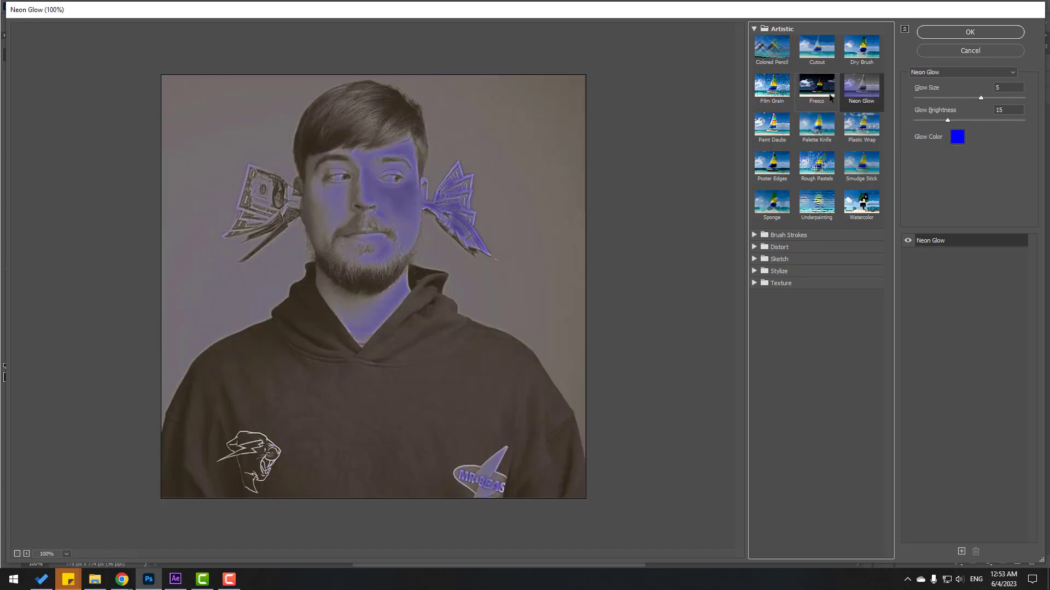
left_click(817, 53)
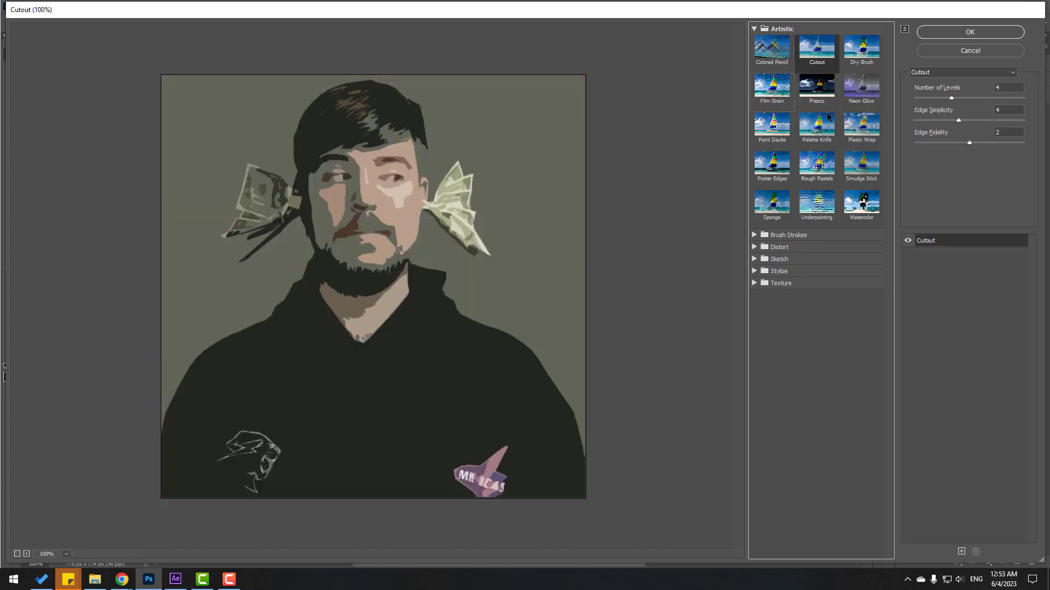
left_click_drag(950, 98, 952, 141)
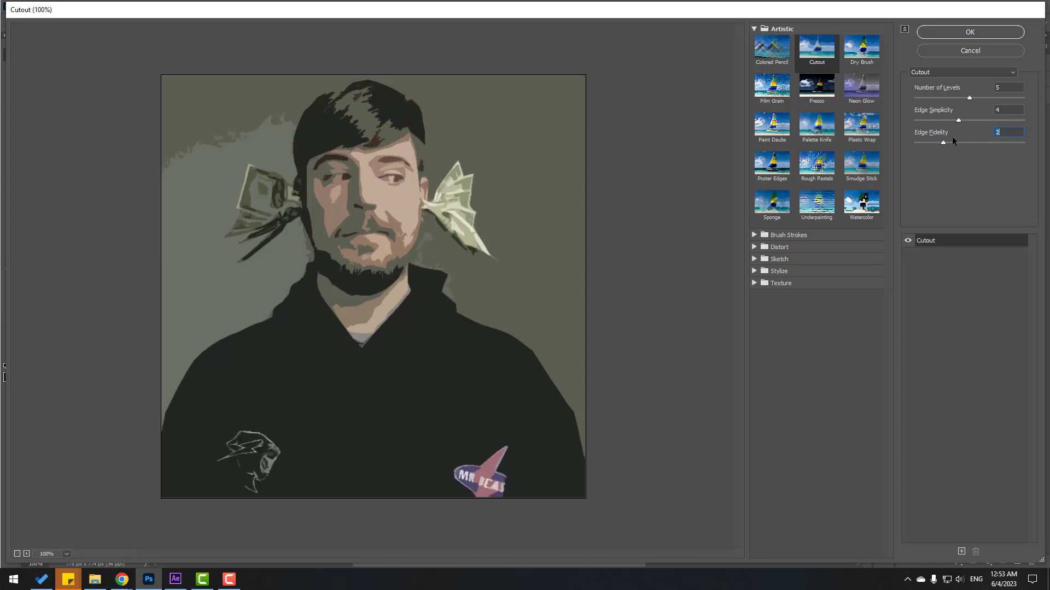
left_click(977, 32)
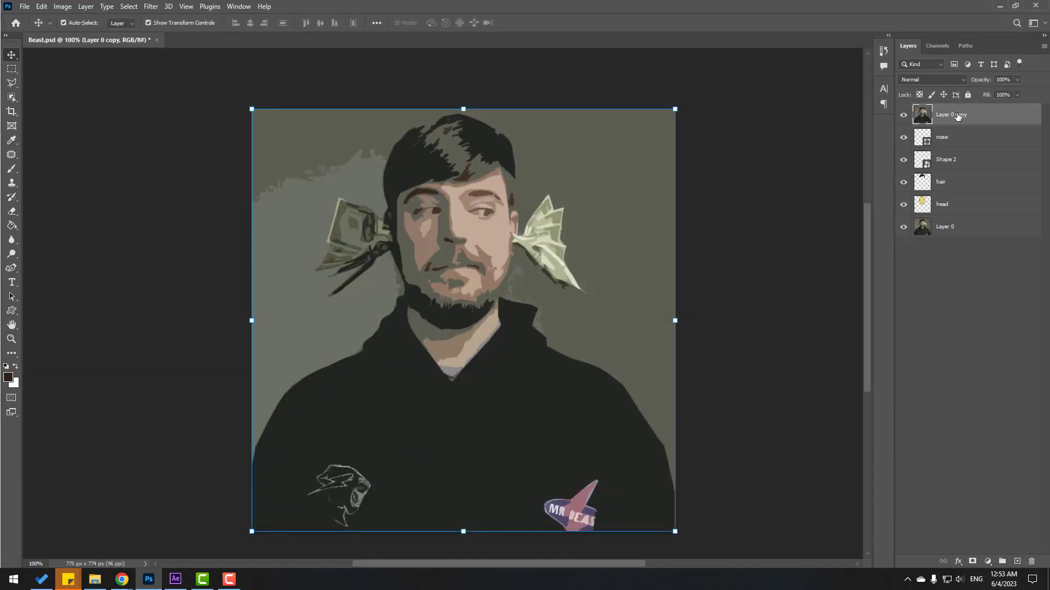
Cut the posterised head onto its own layer and delete the full posterised photo layer.
left_click_drag(905, 141, 904, 261)
key("ctrl+plus")
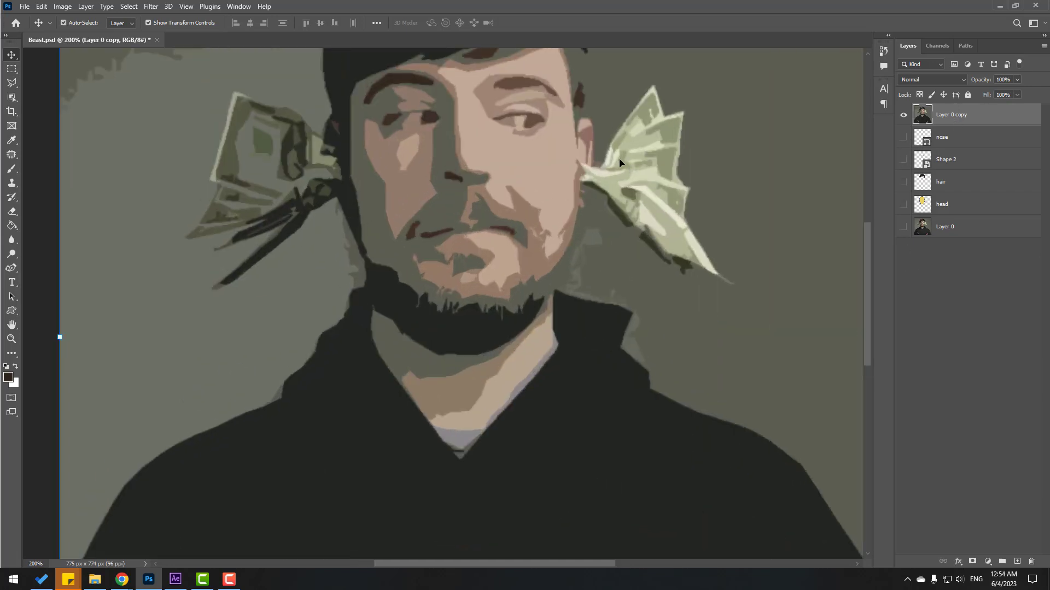
left_click(14, 85)
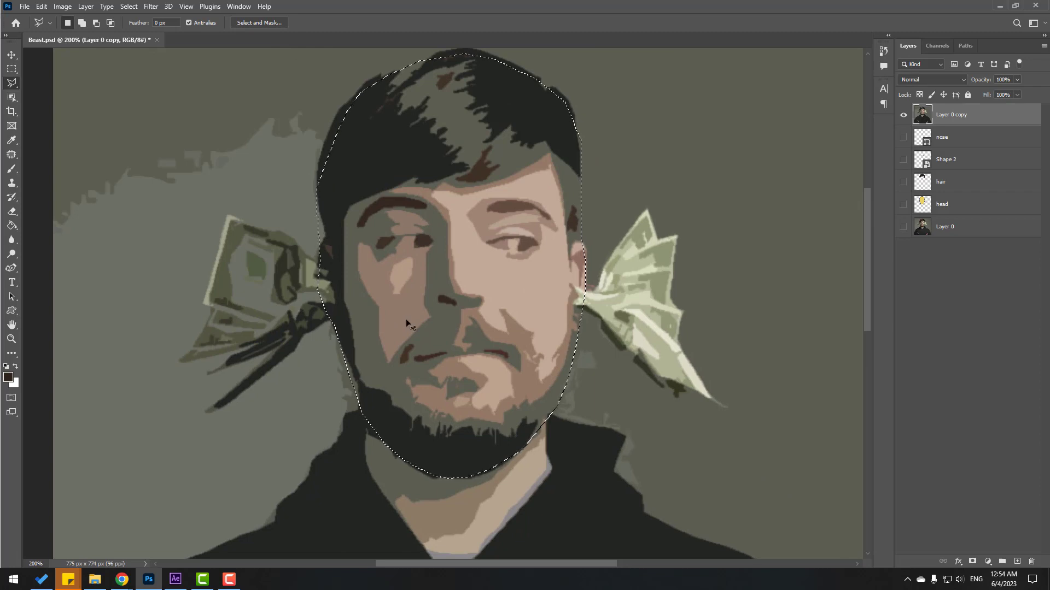
key("ctrl+j")
key("v")
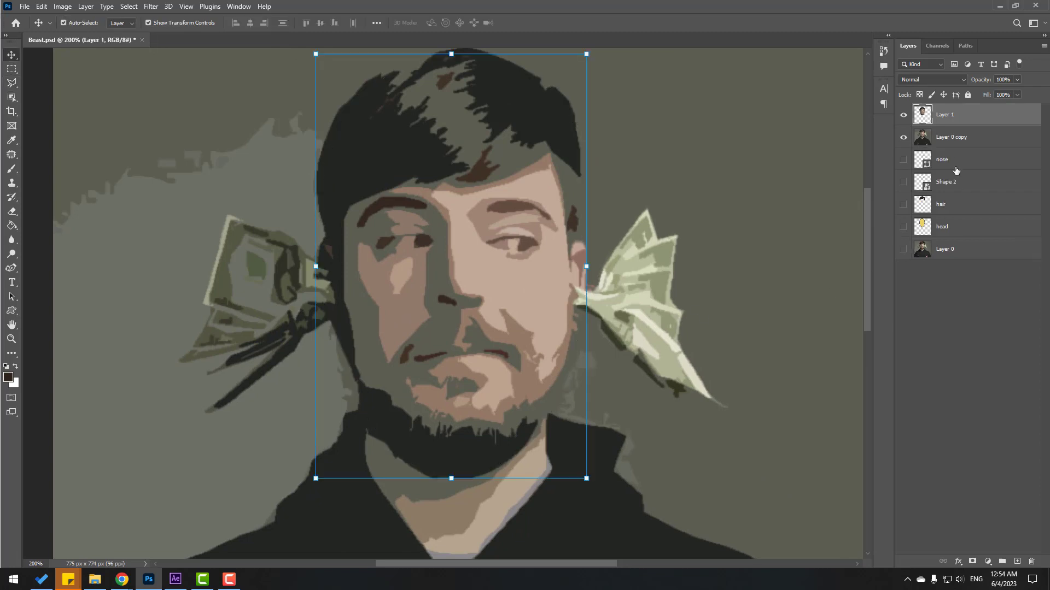
left_click(951, 139)
key("Delete")
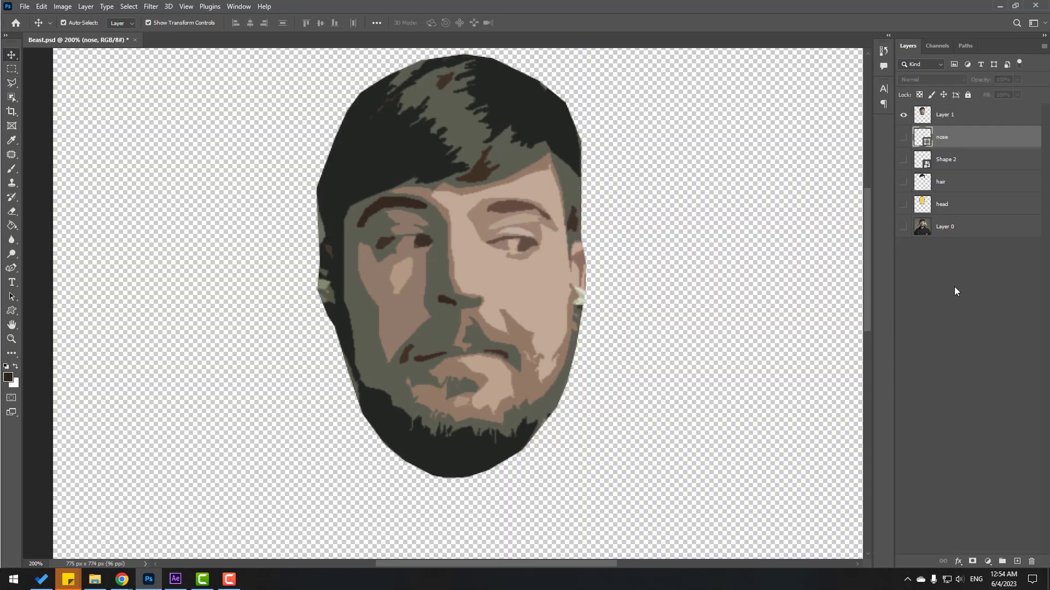
Name the cut-out layer shadow, show the nose, hair and head layers, and set Overlay blending.
left_click(955, 291)
double_click(948, 115)
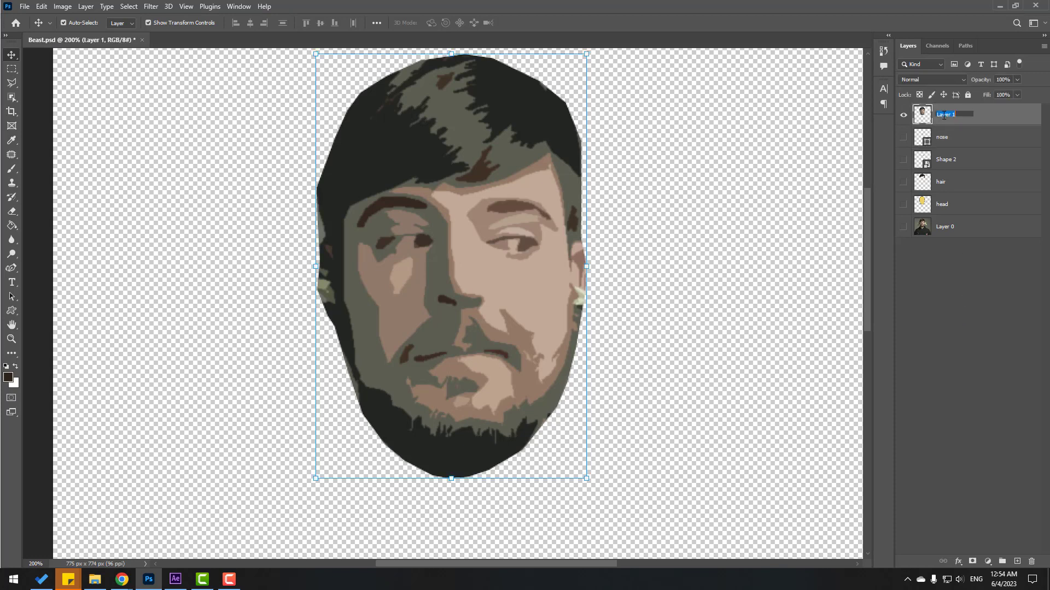
type("shadow")
key("Return")
left_click_drag(903, 137, 903, 207)
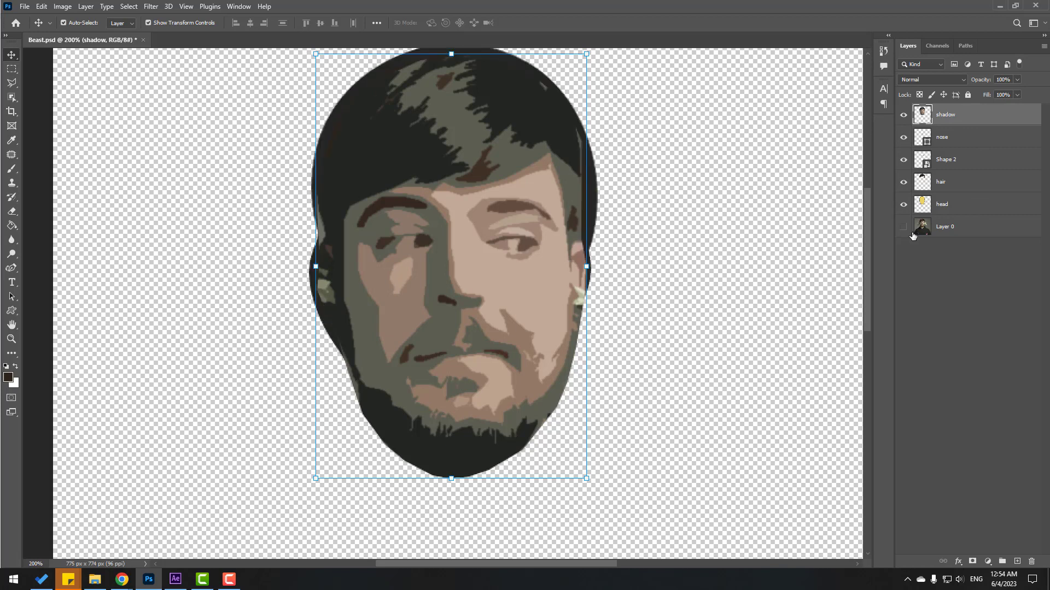
left_click(963, 80)
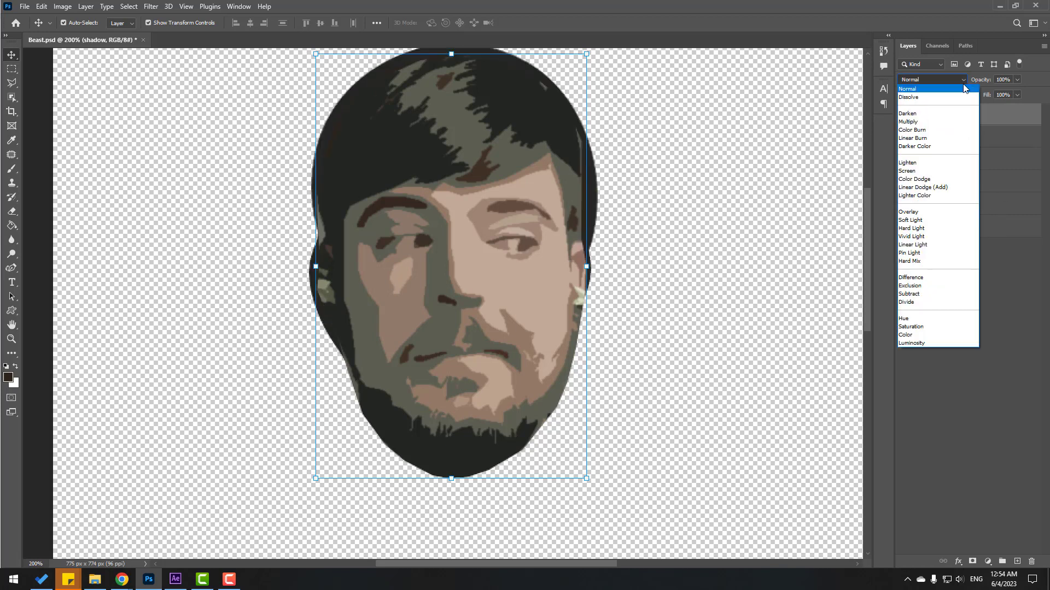
left_click(916, 212)
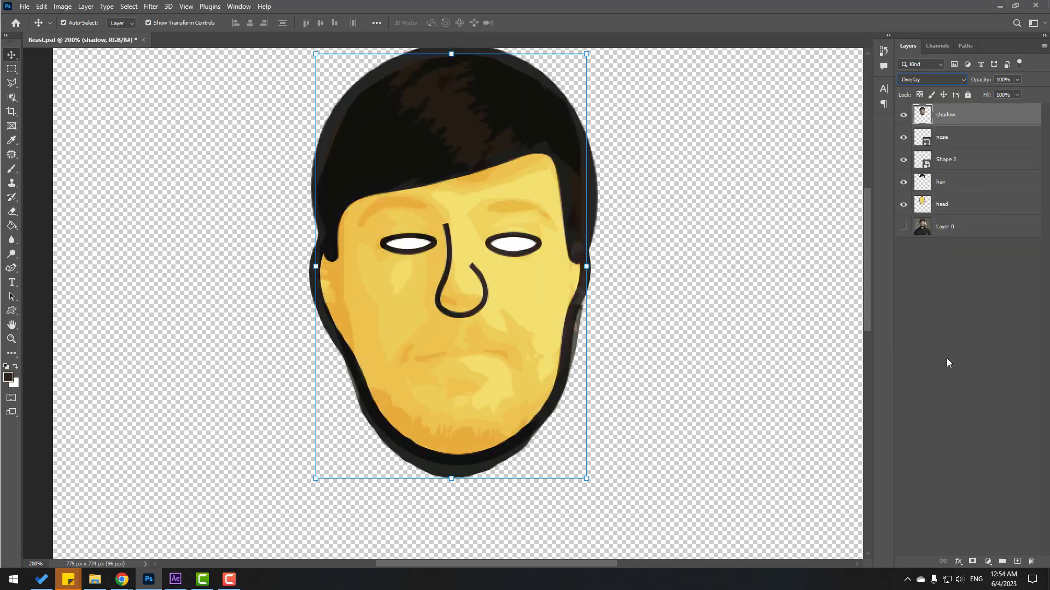
left_click(943, 353)
key("ctrl+minus")
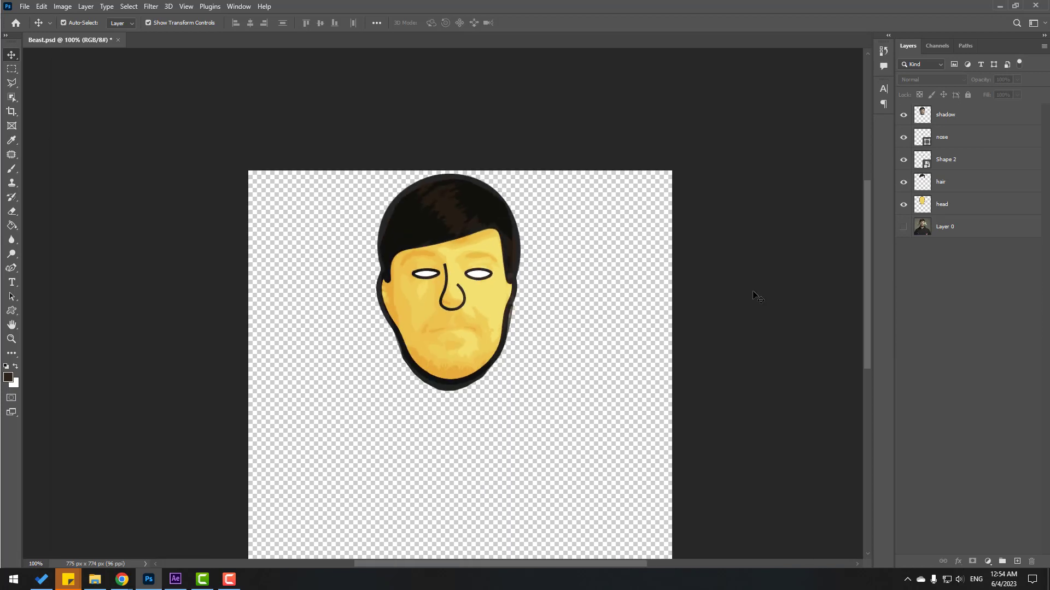
Paint a brown beard along the jaw and chin of the cartoon face.
left_click(946, 159)
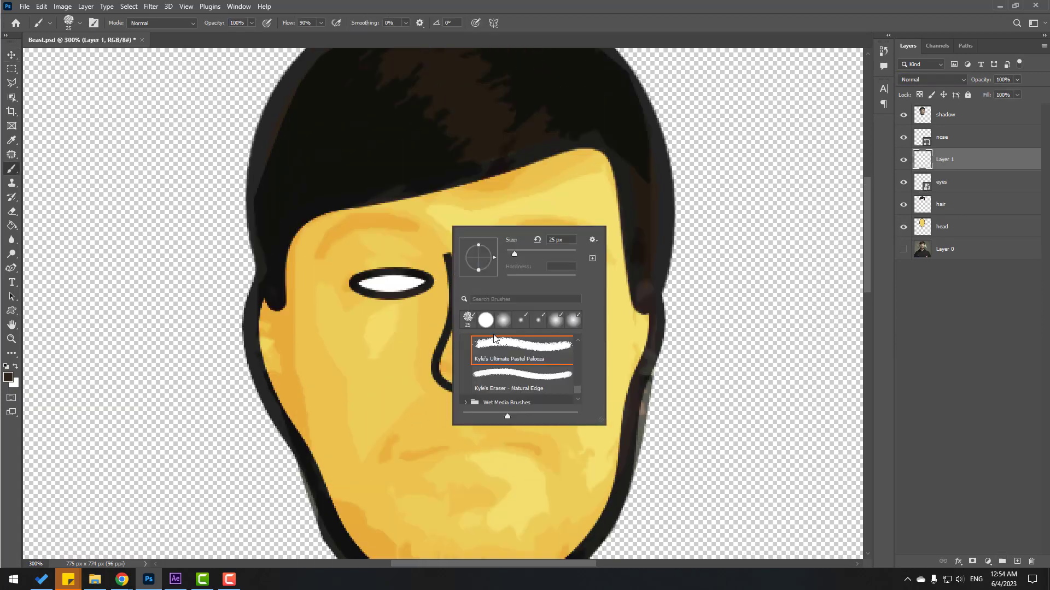
key("Escape")
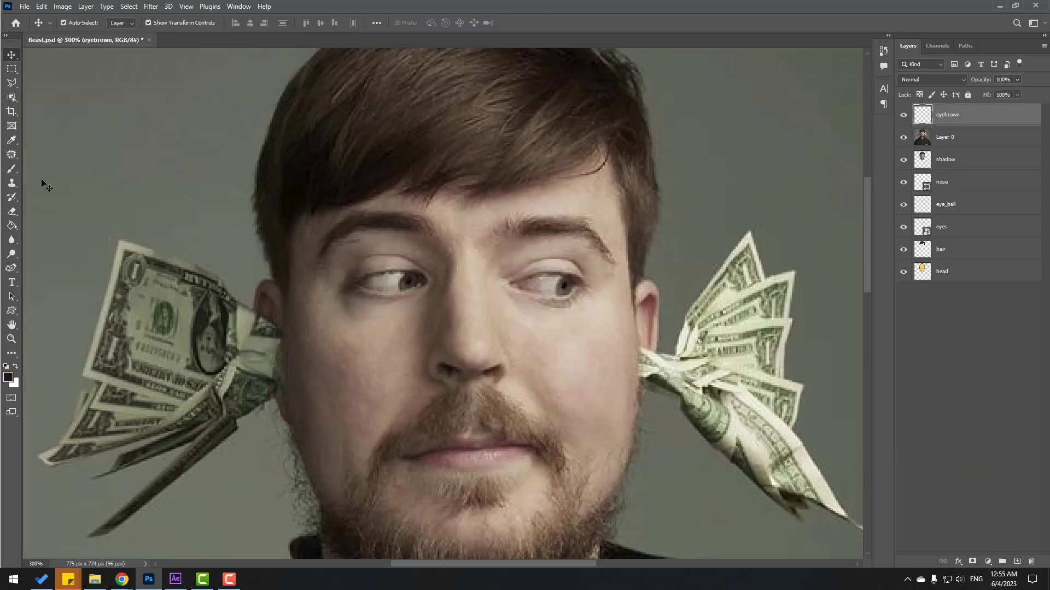
right_click(470, 252)
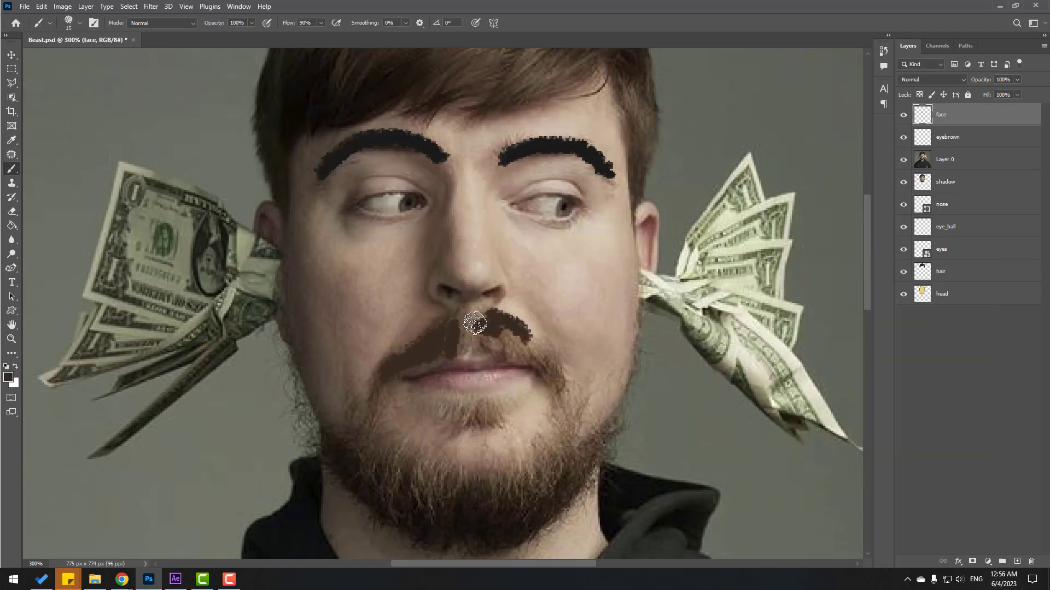
mouse_move(475, 324)
left_mouse_down()
mouse_move(510, 348)
mouse_move(385, 385)
mouse_move(577, 401)
mouse_move(417, 462)
mouse_move(457, 499)
mouse_move(561, 475)
mouse_move(317, 386)
mouse_move(623, 377)
left_mouse_up()
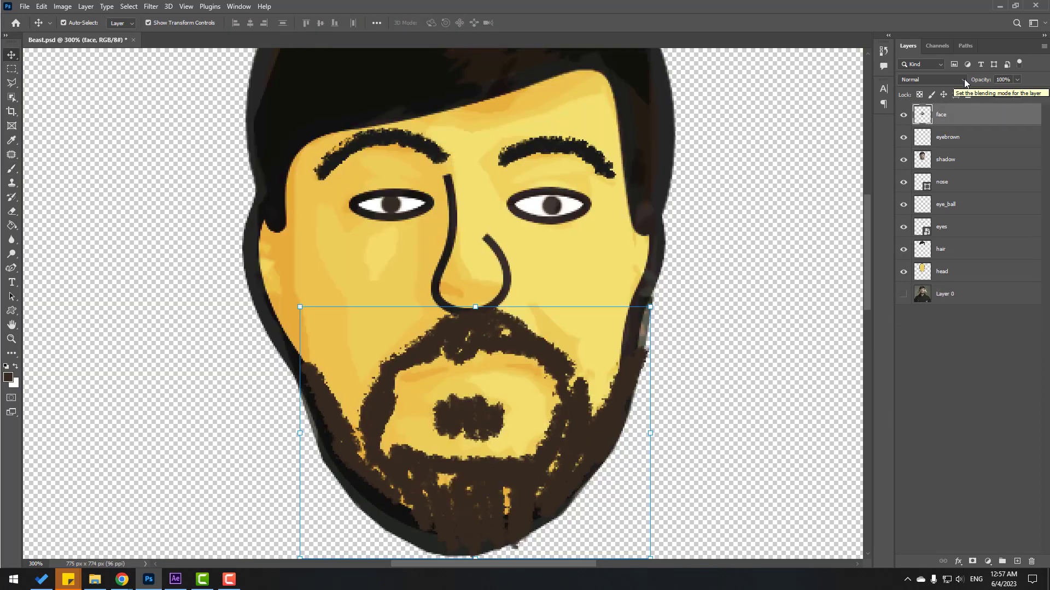
left_click_drag(984, 93, 990, 96)
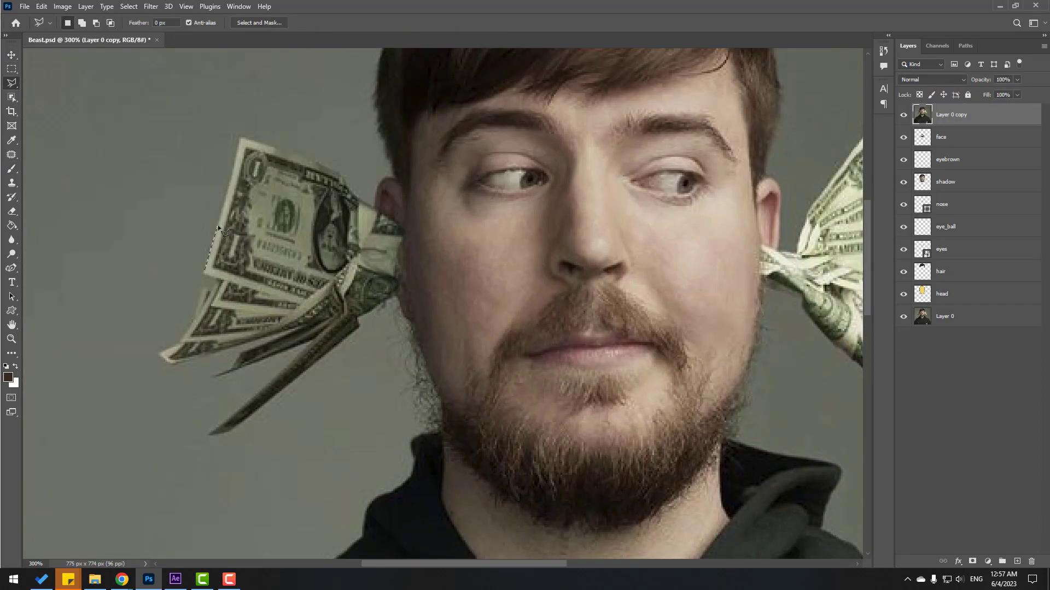
Lasso the left dollar bill, copy it to its own layer, and open the Filter Gallery.
left_click(240, 136)
left_click(343, 173)
left_click(213, 434)
left_click(160, 356)
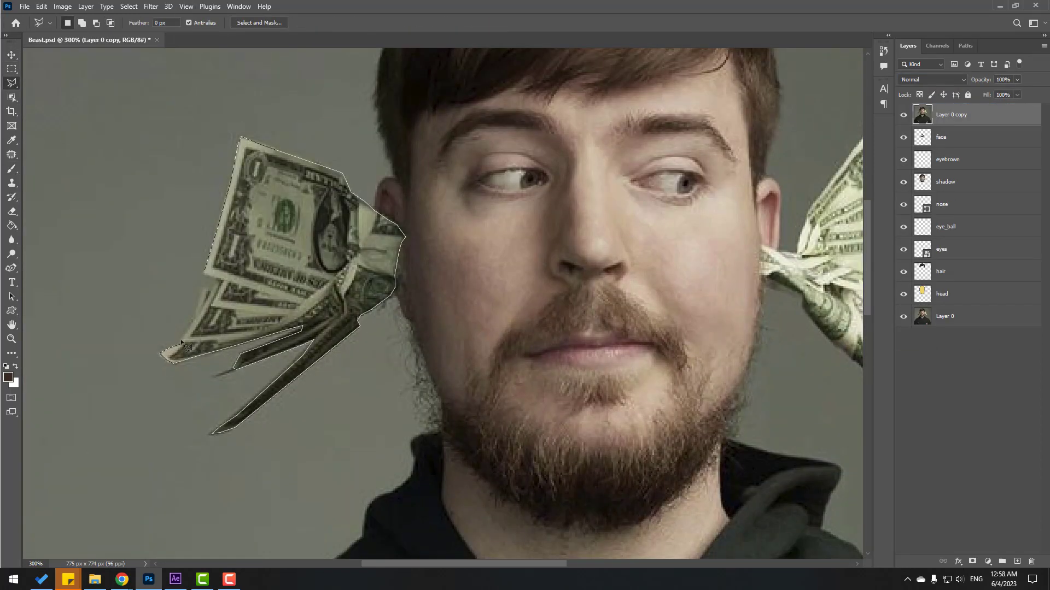
left_click(240, 136)
key("ctrl+j")
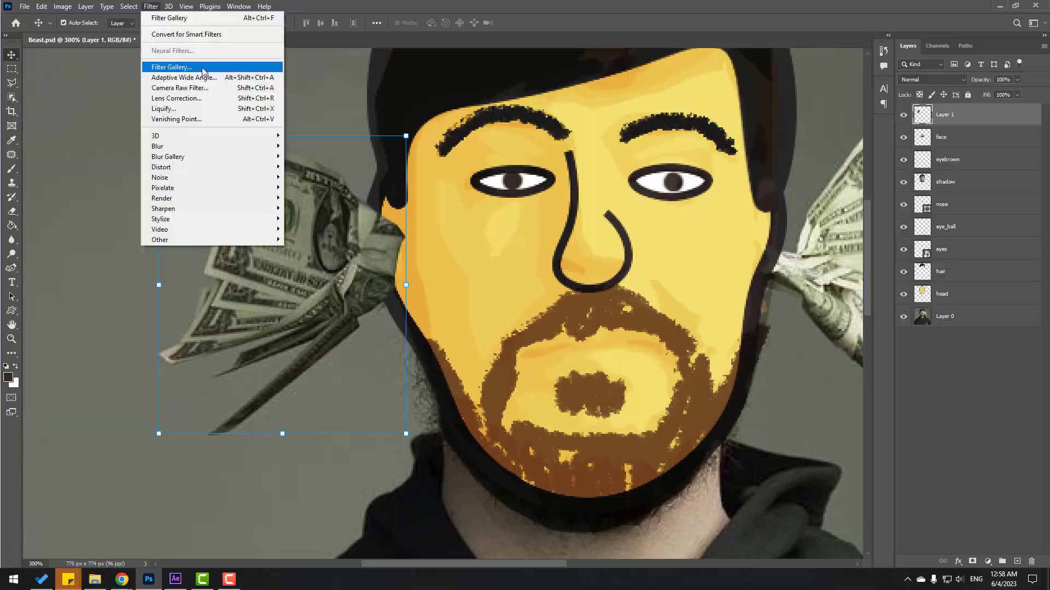
left_click(202, 68)
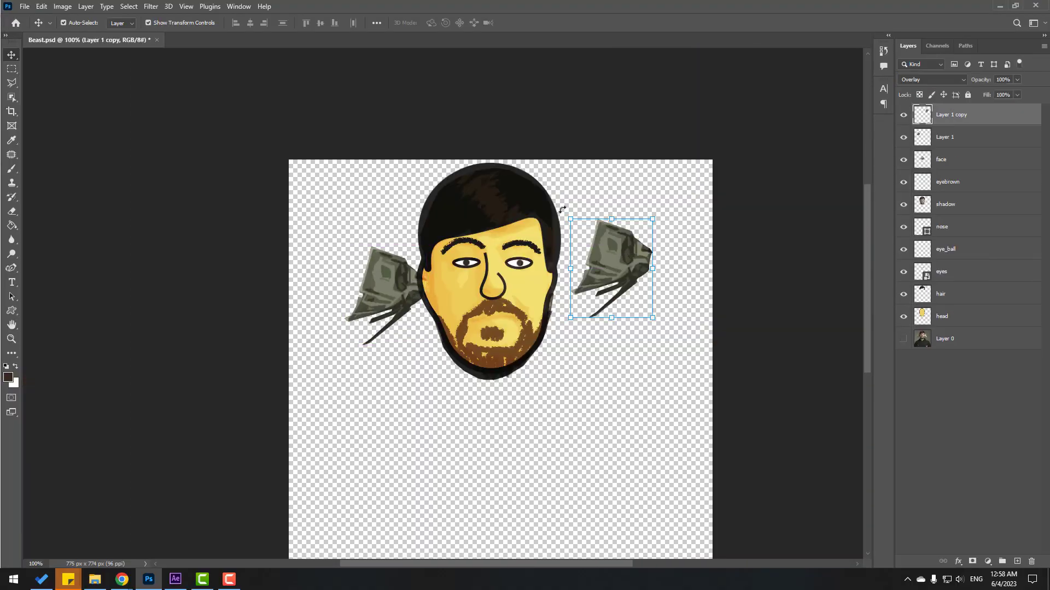
right_click(598, 239)
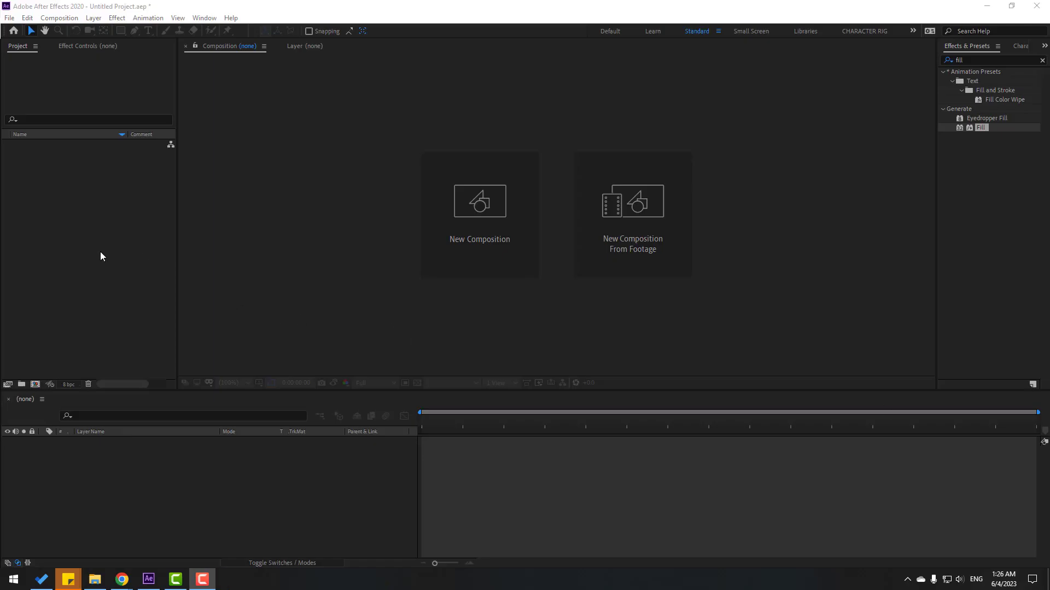
Import Beast.psd as Composition - Retain Layer Sizes into the Project panel.
left_click(40, 71)
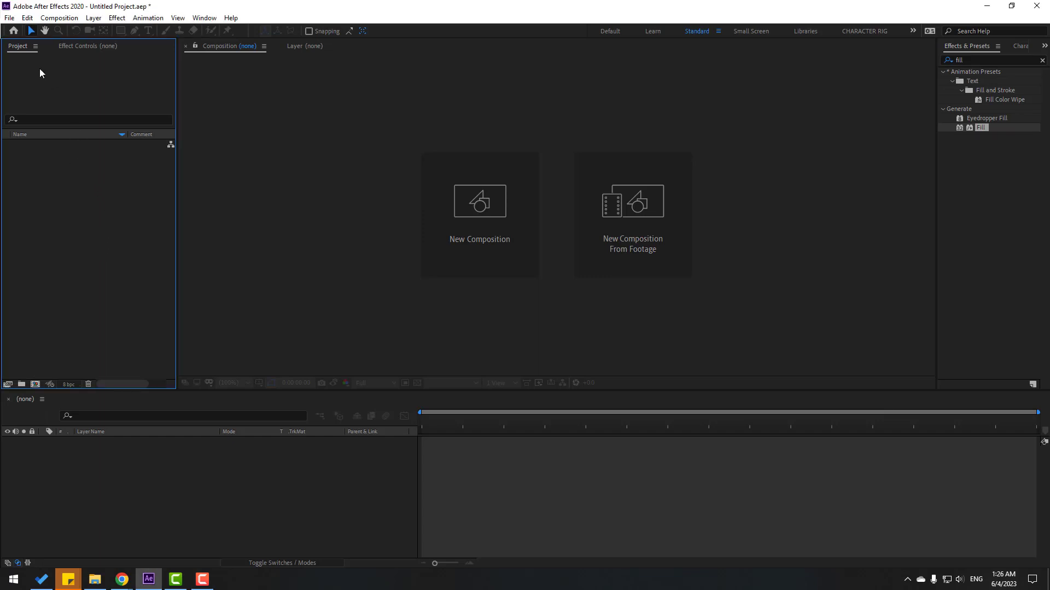
right_click(61, 170)
mouse_move(77, 225)
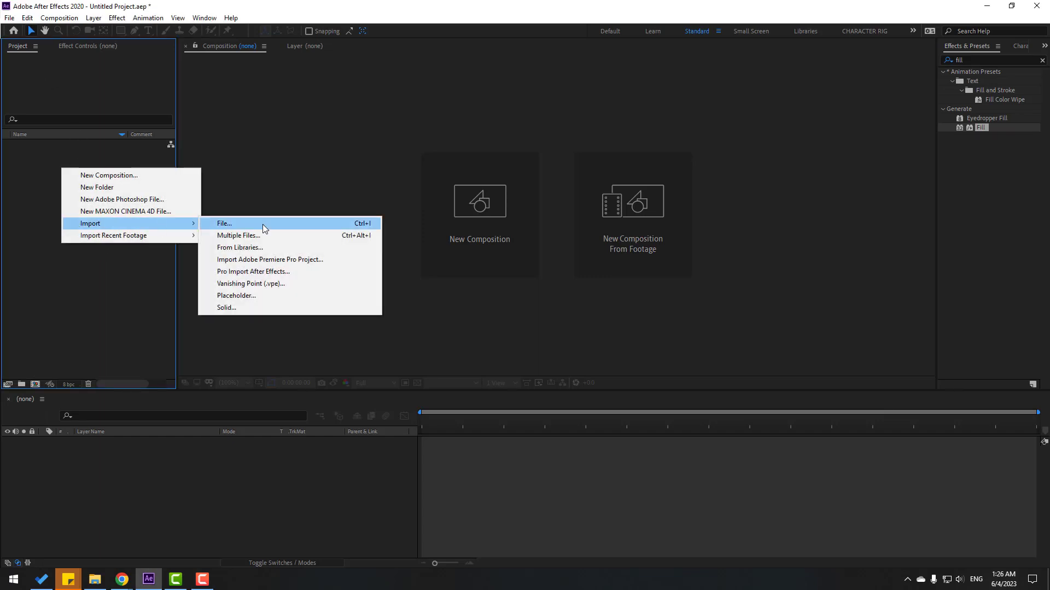
left_click(262, 224)
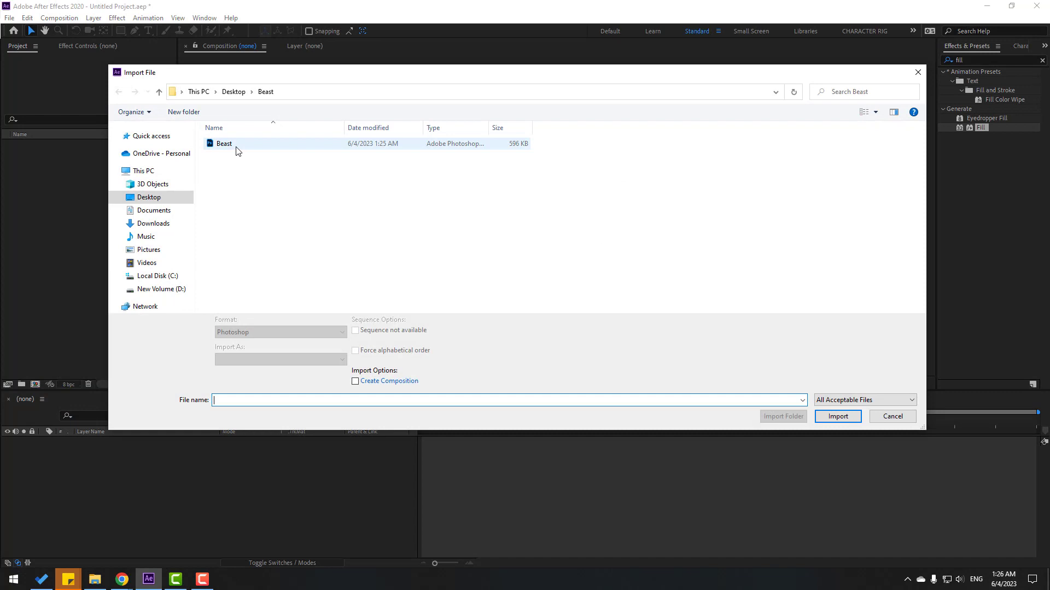
left_click(237, 148)
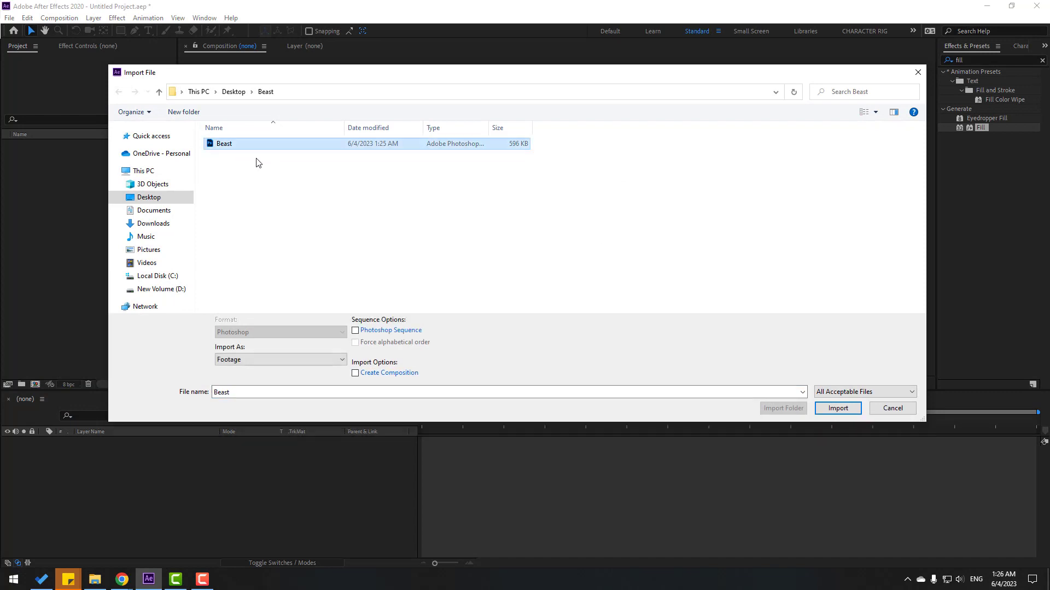
left_click(253, 359)
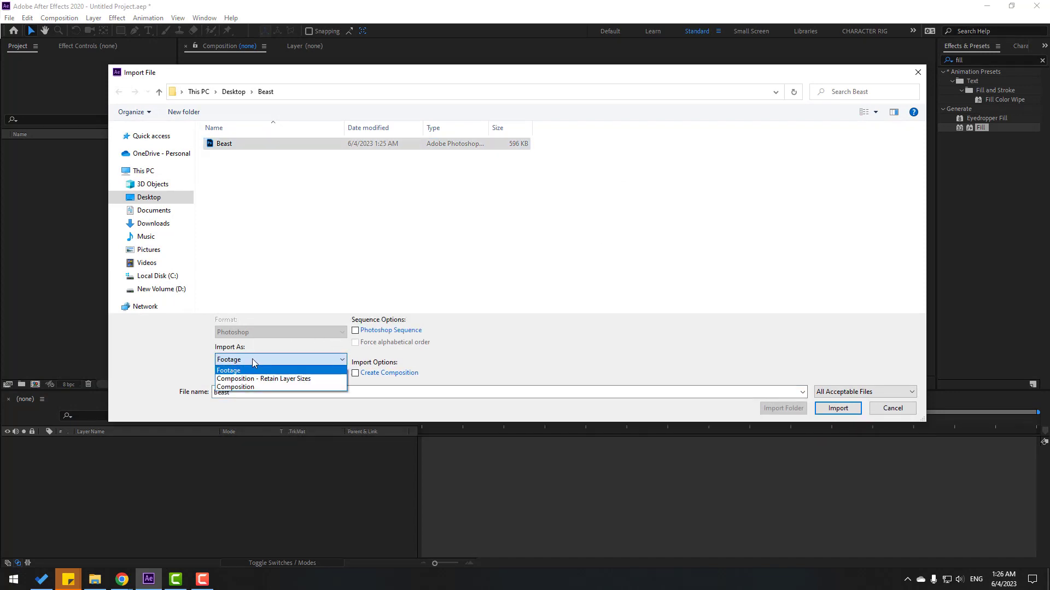
left_click(305, 379)
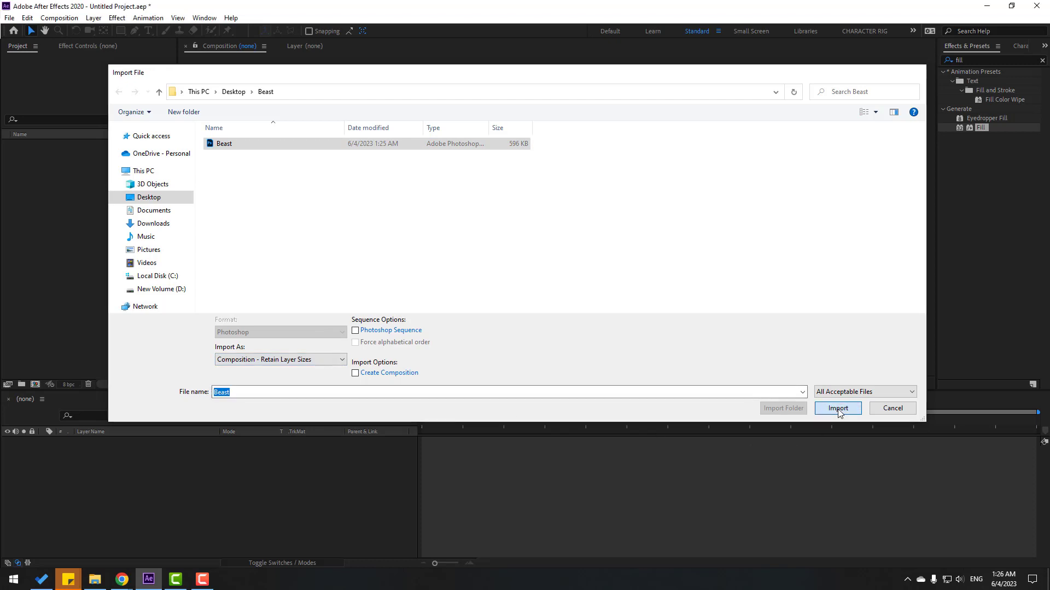
left_click(838, 408)
left_click(529, 353)
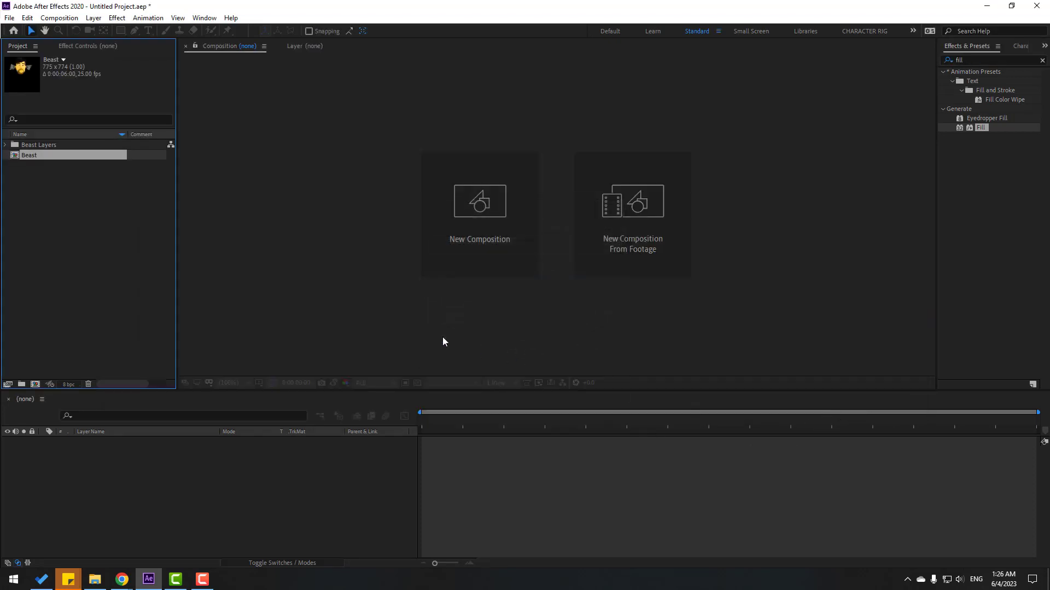
Open the Beast comp and set its size to 1920×1080.
double_click(31, 157)
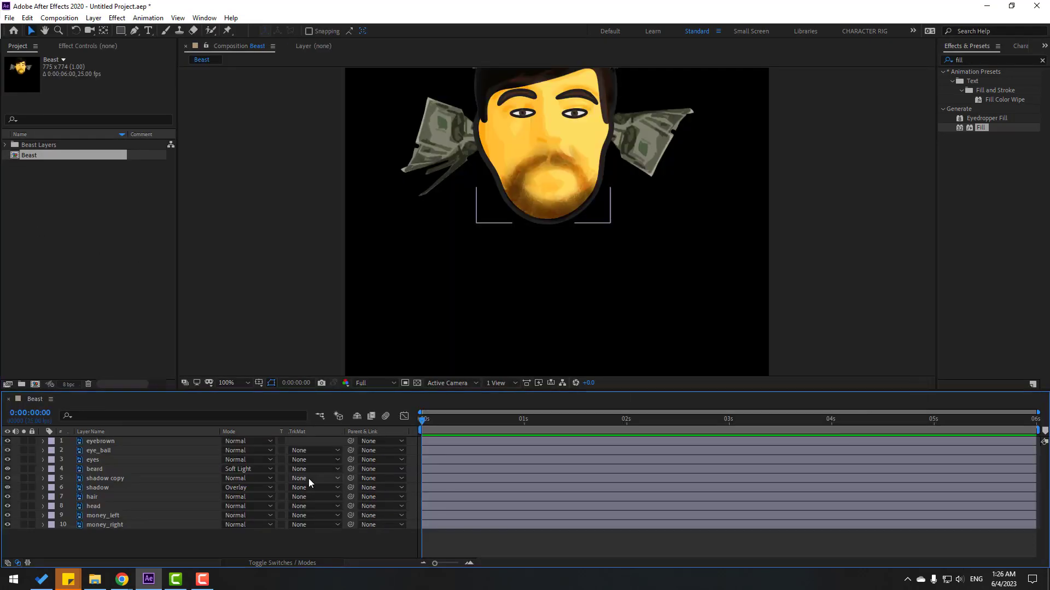
right_click(184, 535)
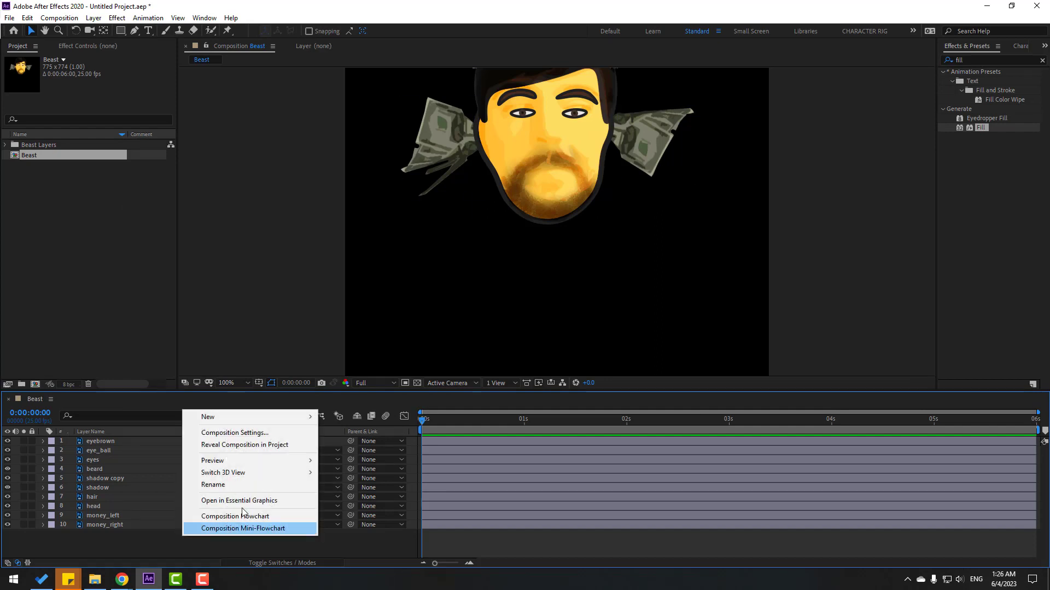
left_click(235, 433)
left_click(363, 252)
type("19")
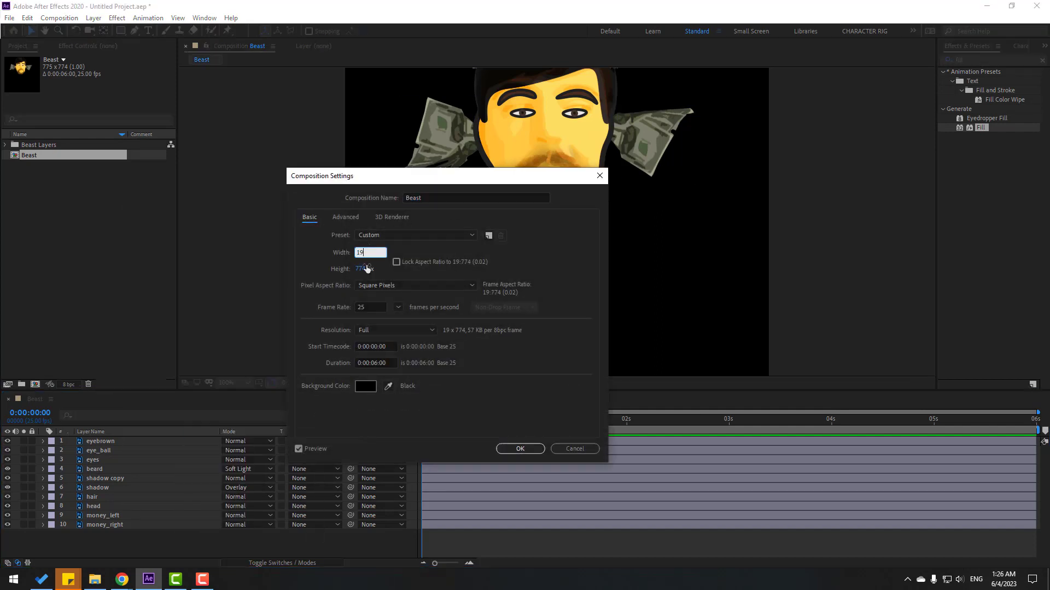
type("20")
left_click(363, 269)
type("1080")
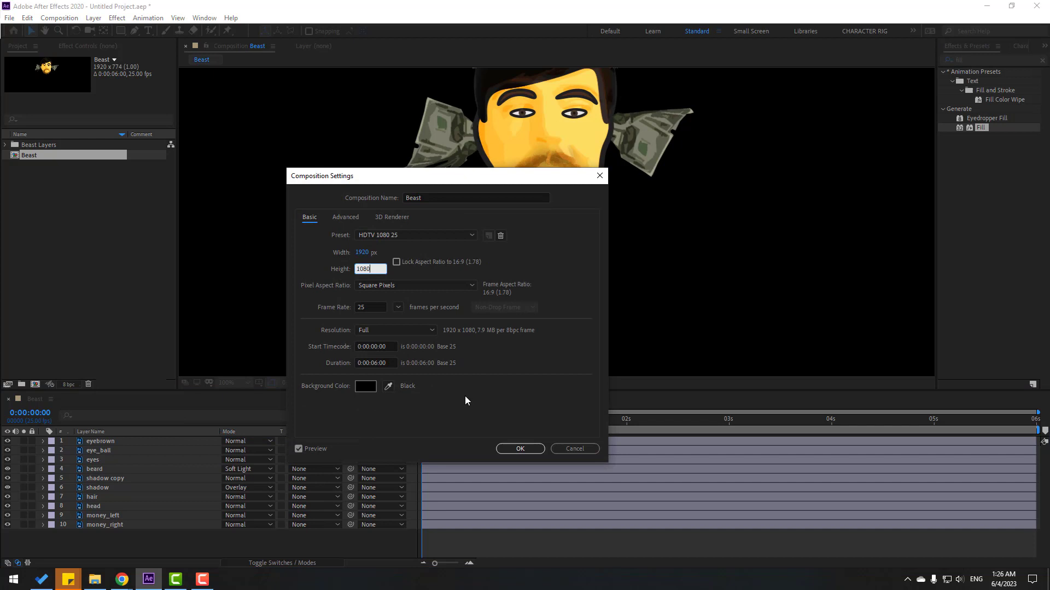
left_click(518, 449)
Select all ten character layers and drag them lower in the frame.
left_click_drag(106, 550, 505, 247)
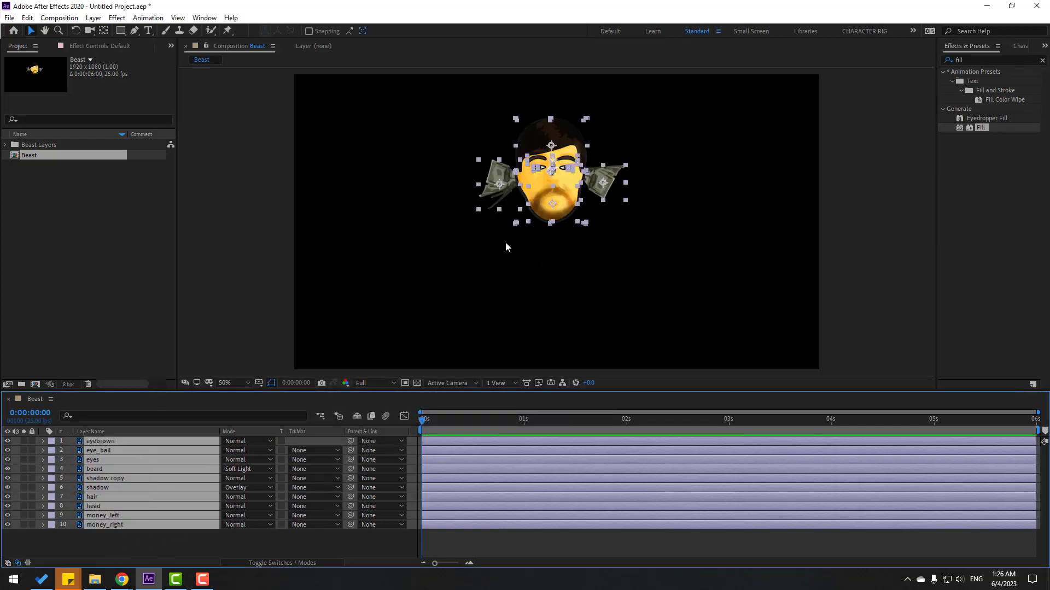
left_click_drag(558, 198, 551, 242)
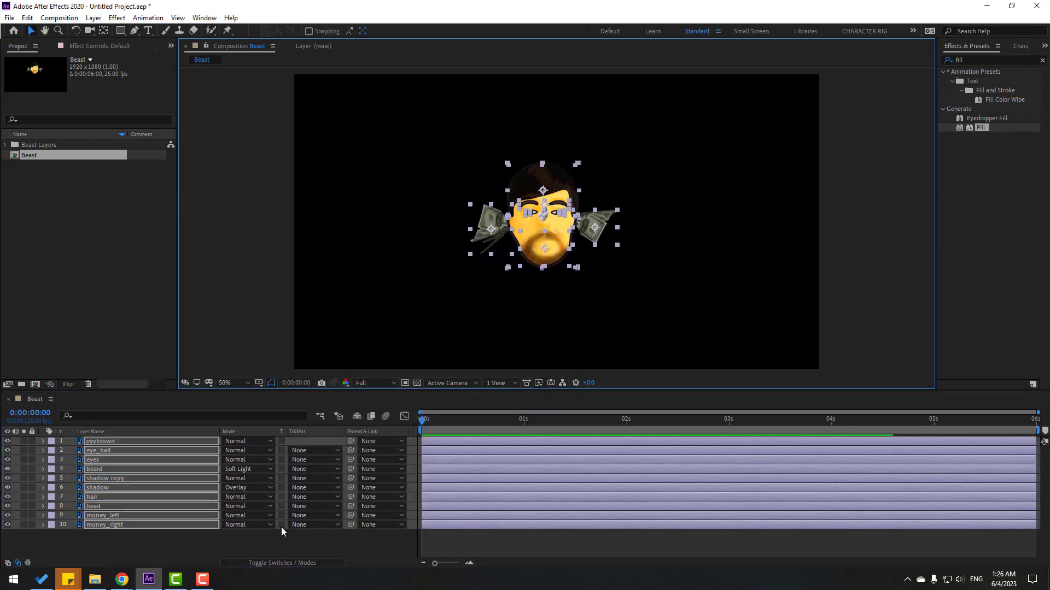
left_click(184, 553)
right_click(184, 553)
Add a null object with a centred anchor point and place it at the centre of the face.
mouse_move(270, 430)
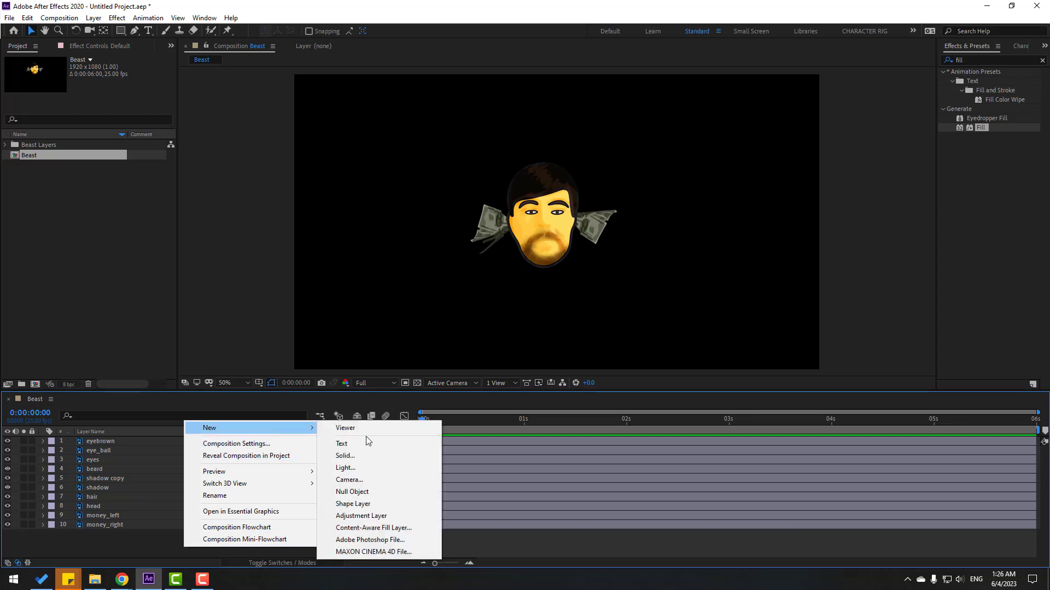
left_click(358, 494)
key("period")
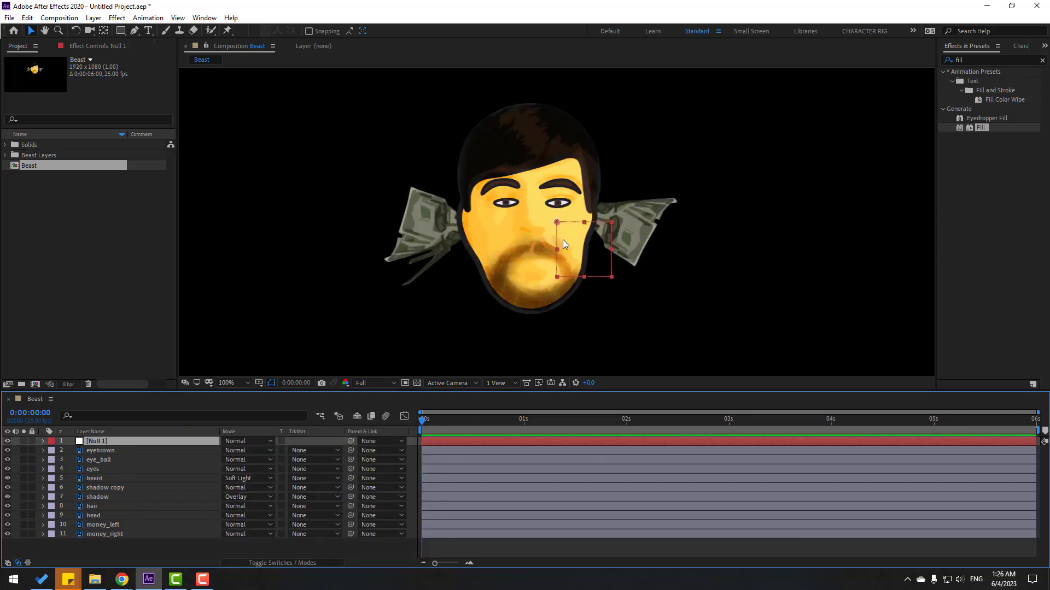
double_click(103, 31)
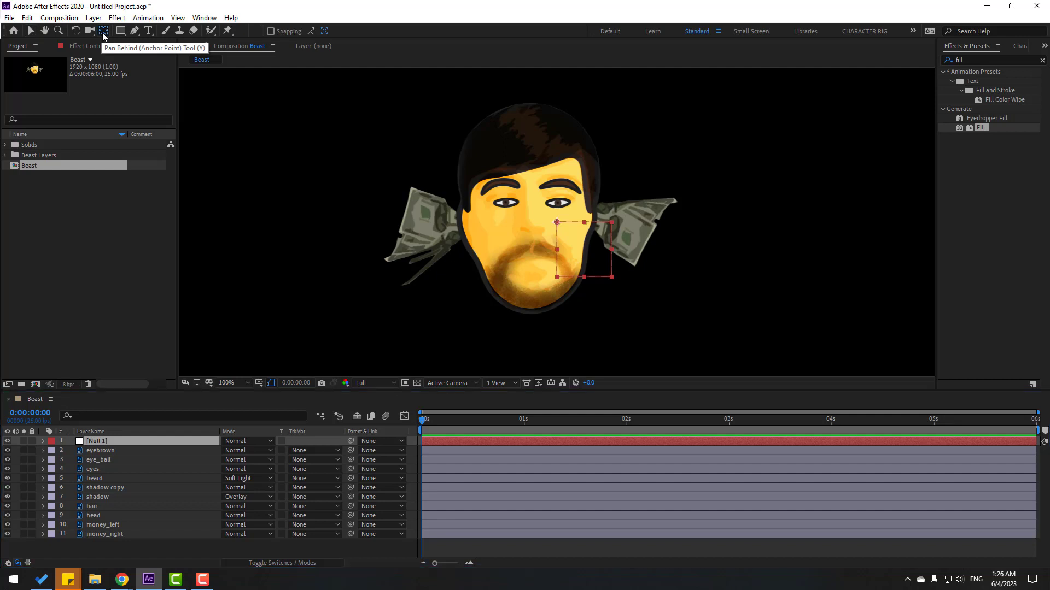
left_click(31, 33)
left_click_drag(601, 241, 551, 214)
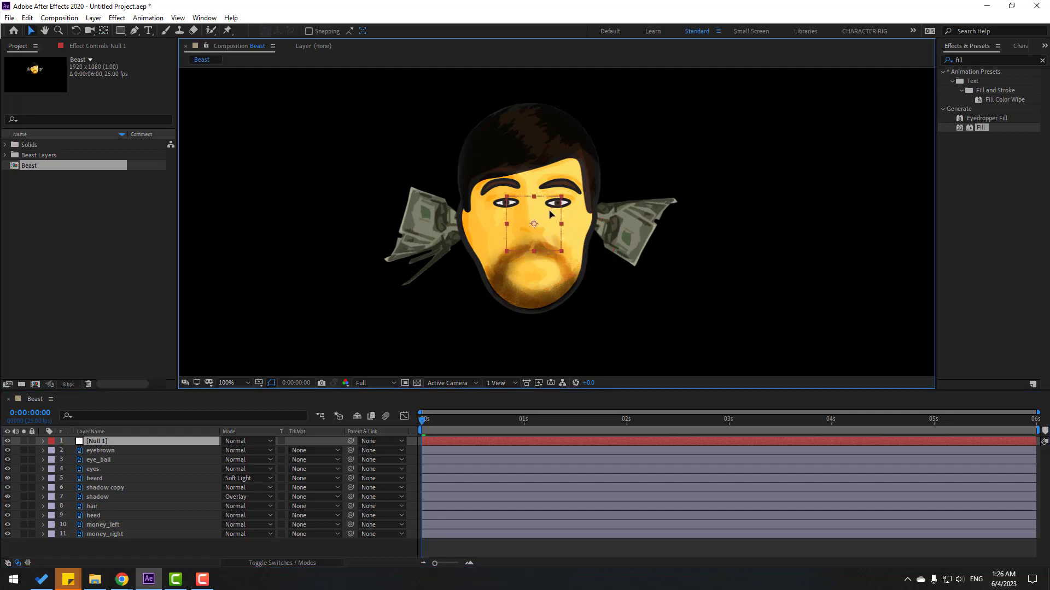
Parent layers 2–11 to Null 1 and scale the null to 170%.
left_click_drag(89, 542, 111, 447)
left_click_drag(351, 451, 94, 448)
key("comma")
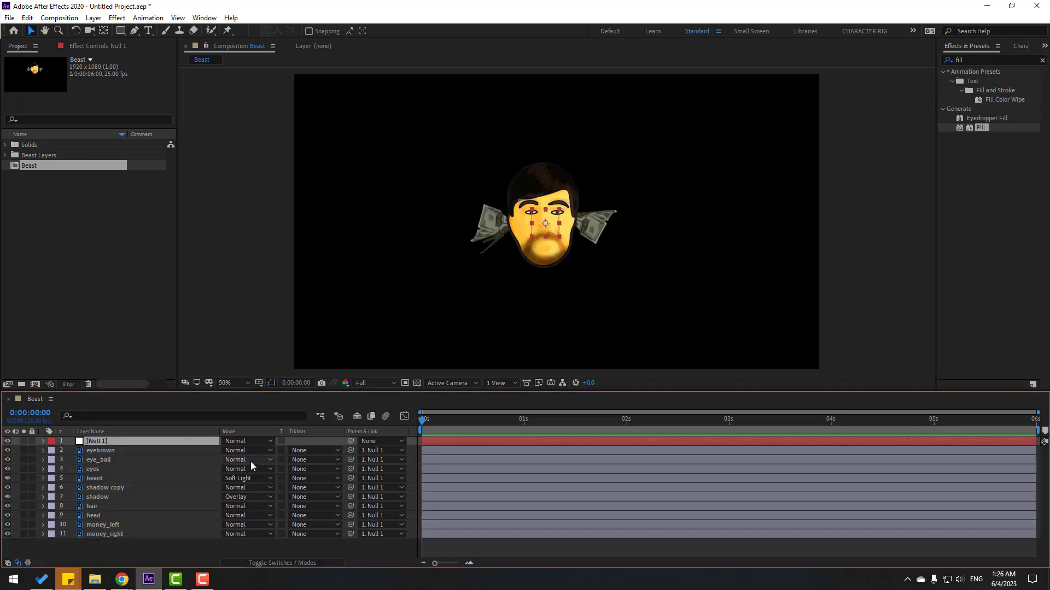
key("s")
left_click_drag(240, 452, 278, 451)
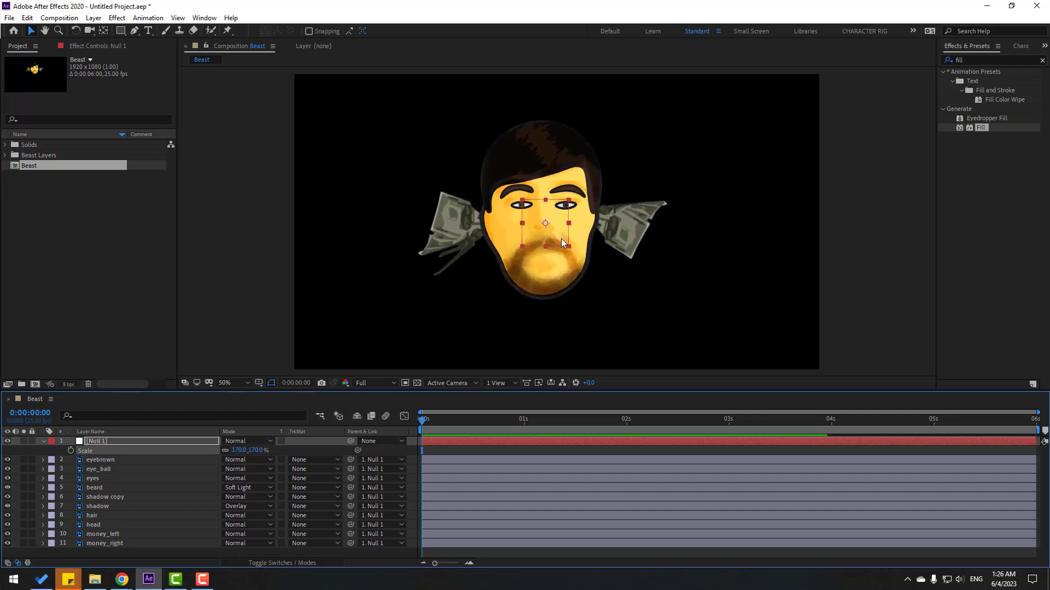
left_click_drag(563, 243, 569, 239)
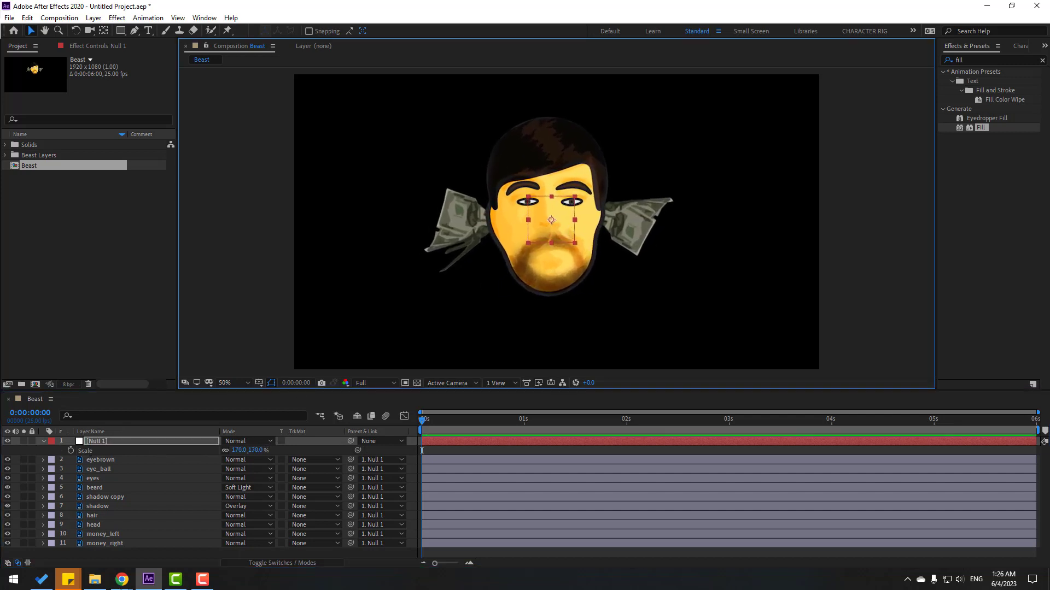
left_click(105, 554)
Create a new solid named BG and move it to the bottom of the layer stack.
right_click(109, 552)
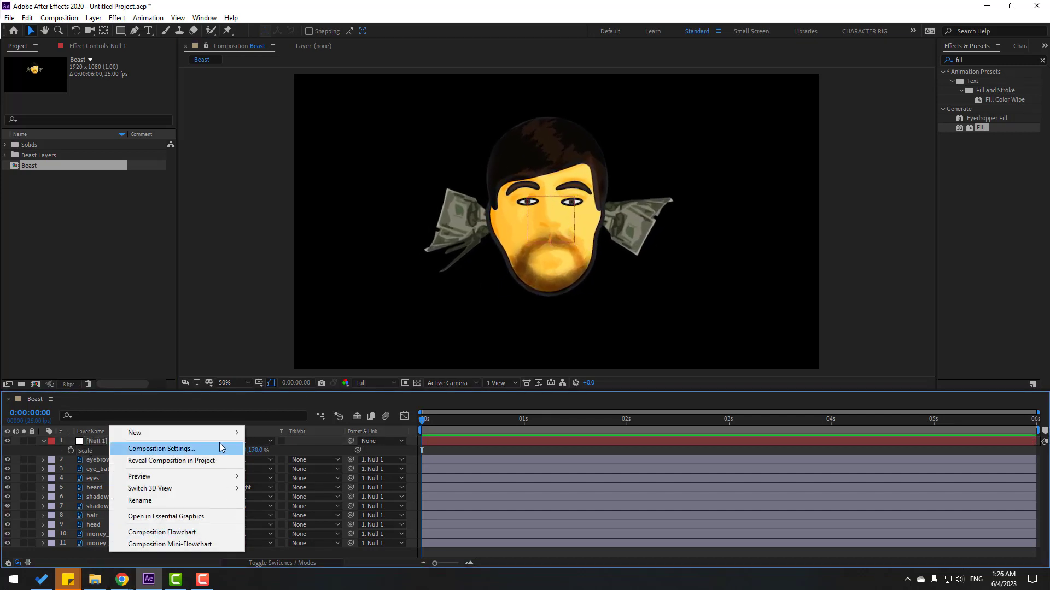
mouse_move(230, 433)
left_click(277, 461)
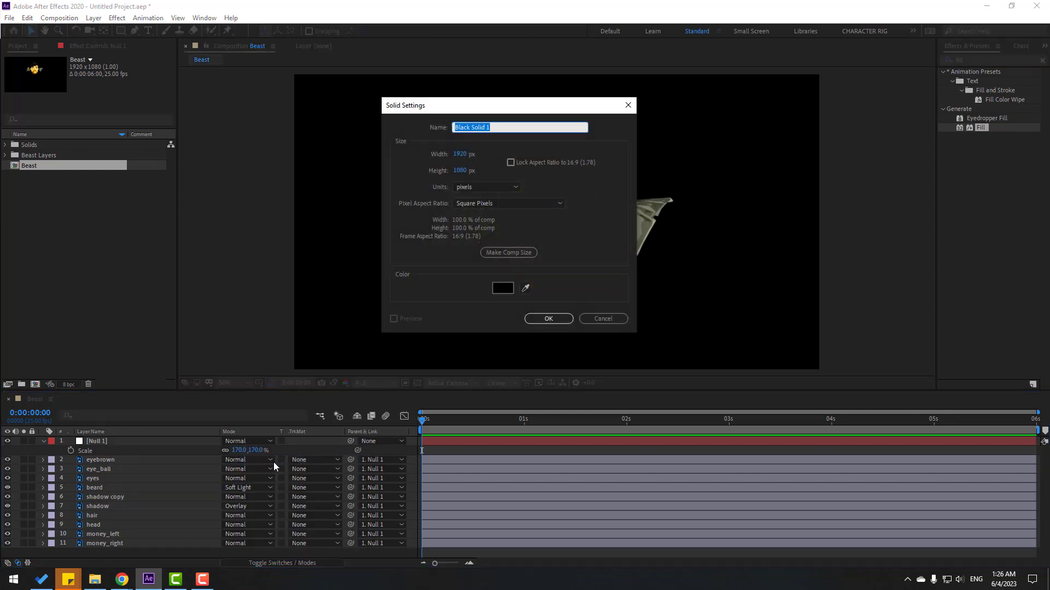
type("BG")
left_click(535, 322)
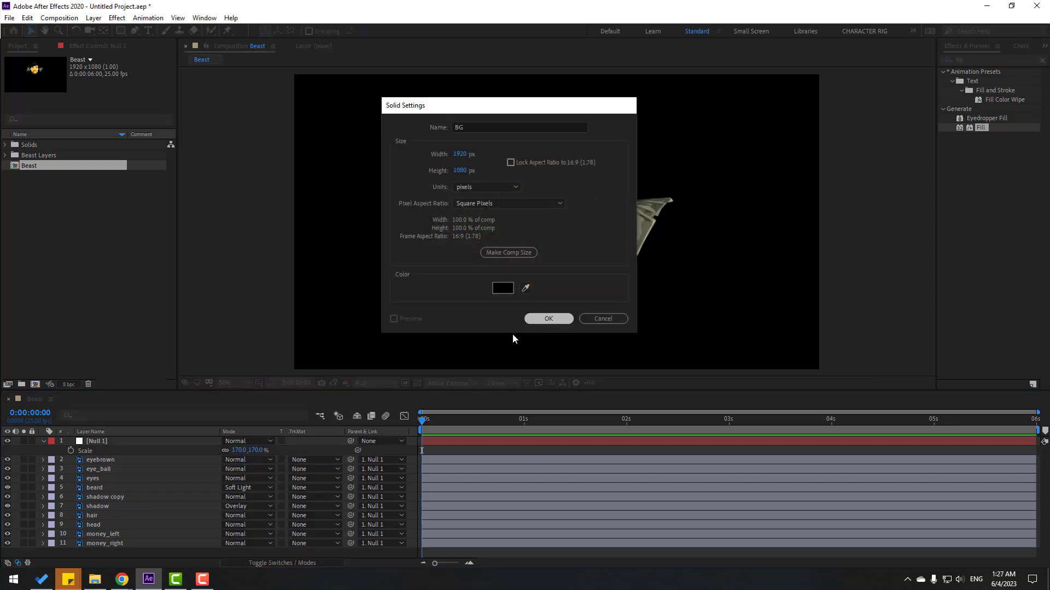
left_click_drag(103, 441, 112, 553)
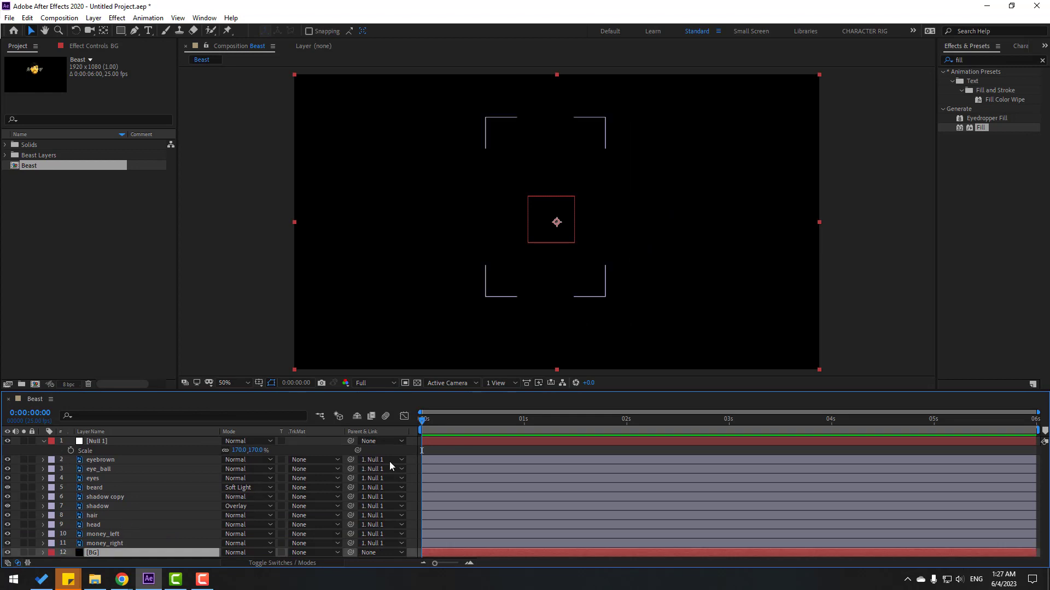
Apply the Fill effect to BG and set its colour to salmon FF6E6E.
left_click(980, 57)
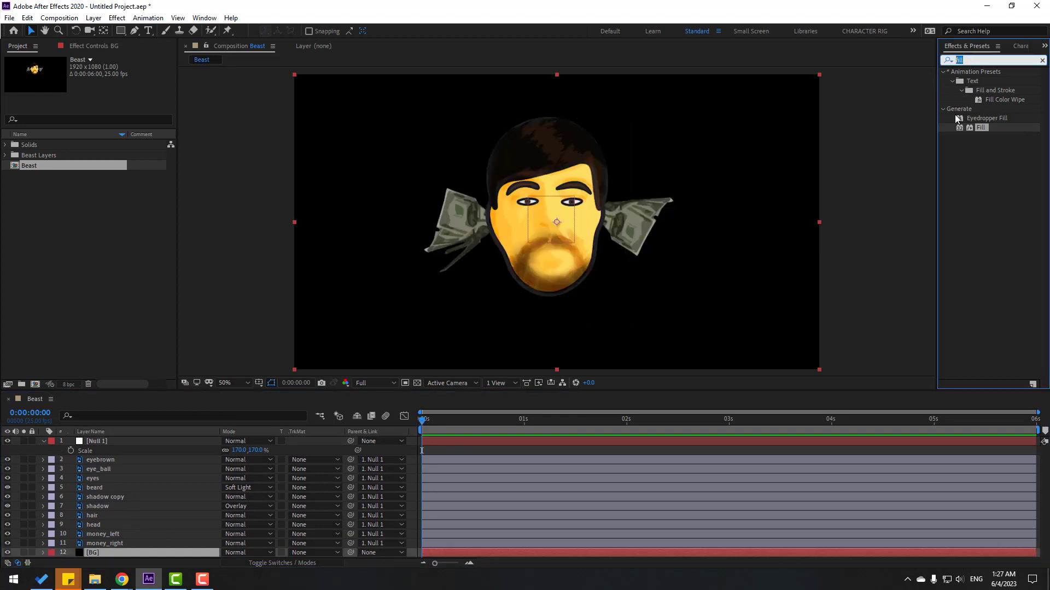
left_click(980, 129)
left_click_drag(982, 128, 126, 553)
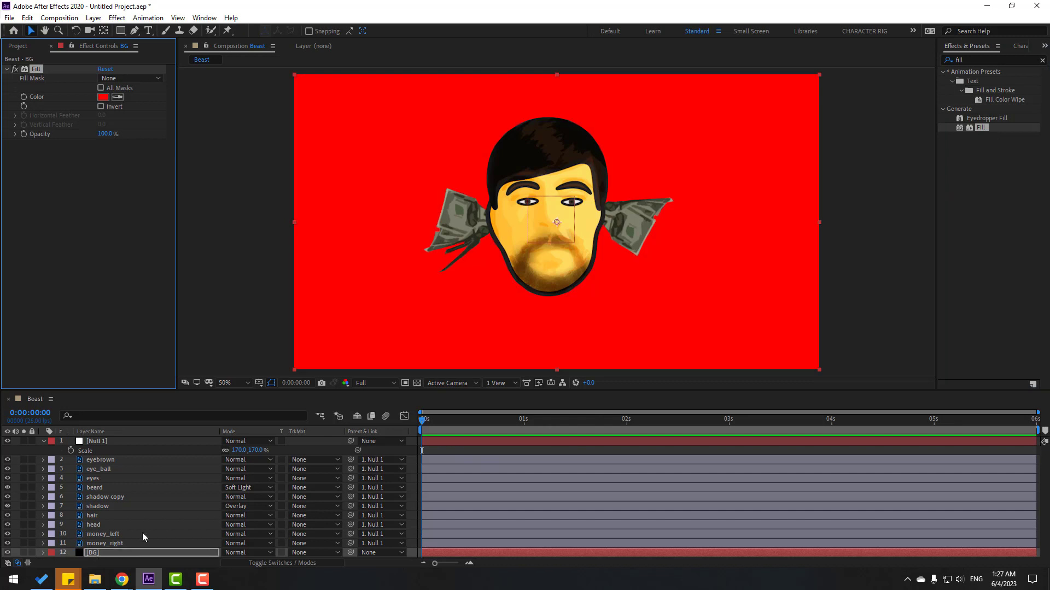
left_click(104, 96)
left_click_drag(550, 514, 544, 531)
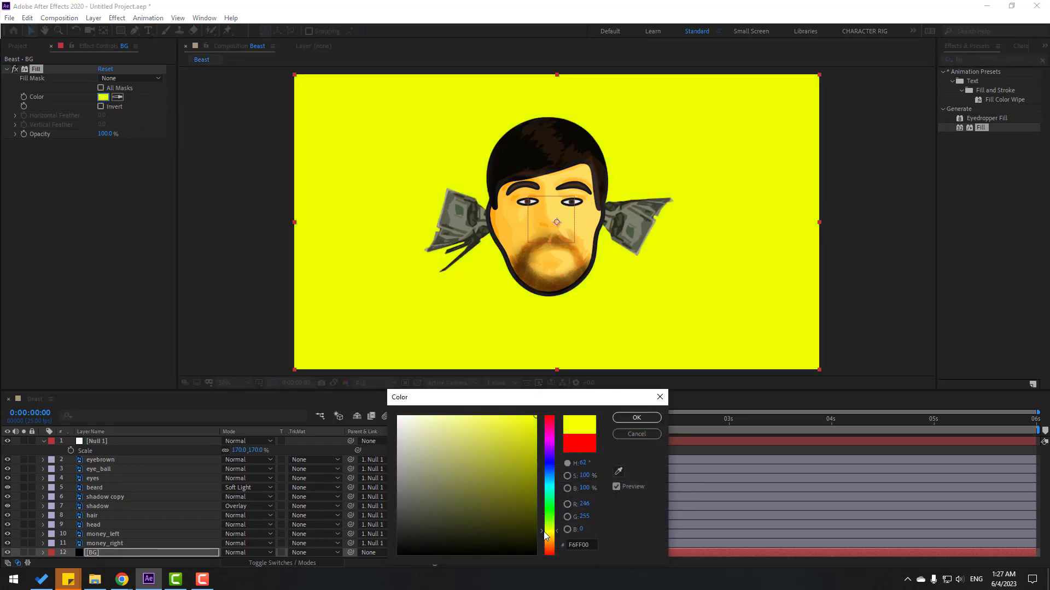
left_click_drag(508, 470, 496, 411)
left_click_drag(553, 428, 493, 414)
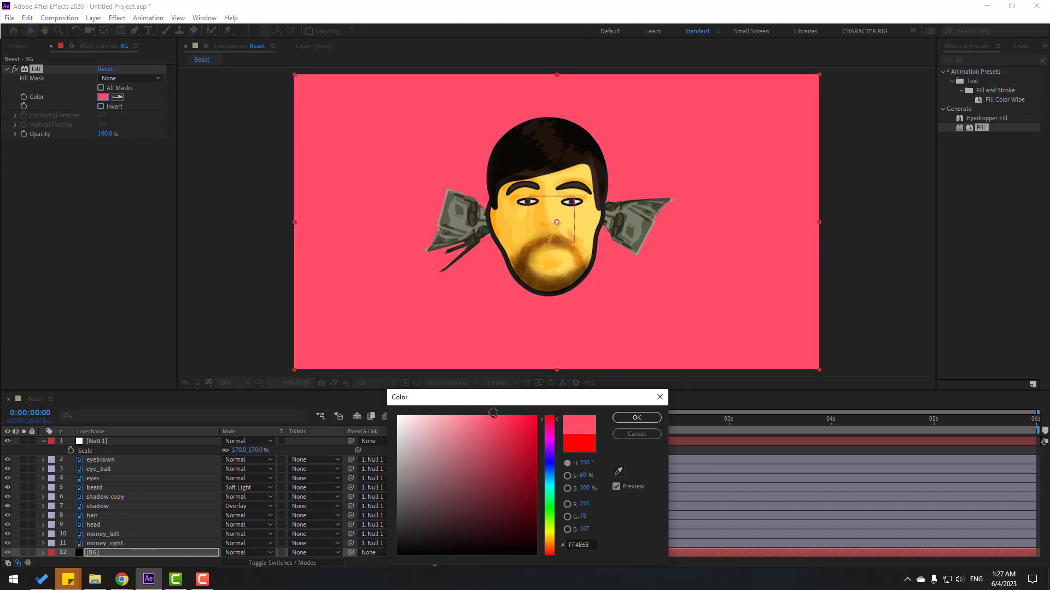
left_click(552, 433)
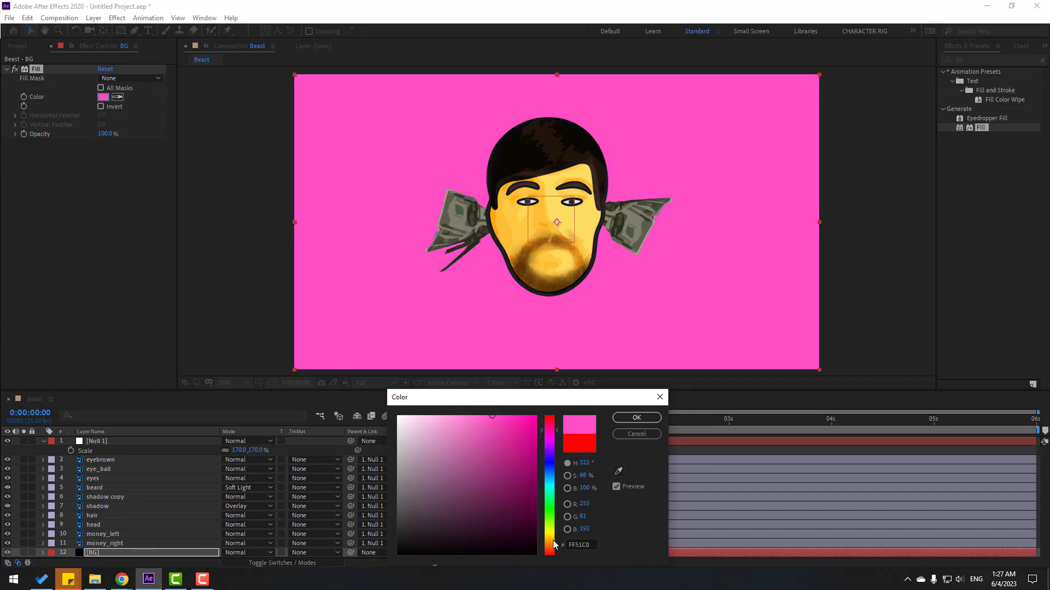
left_click_drag(553, 540, 549, 539)
mouse_move(515, 441)
left_mouse_down()
mouse_move(499, 422)
mouse_move(552, 424)
mouse_move(476, 415)
left_mouse_up()
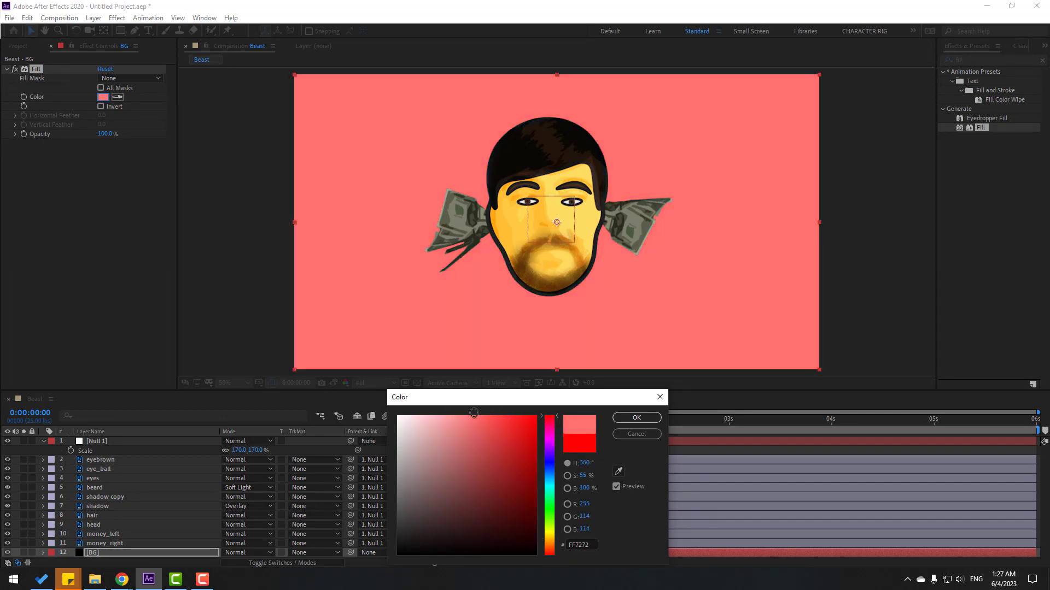
left_click(636, 417)
left_click(907, 228)
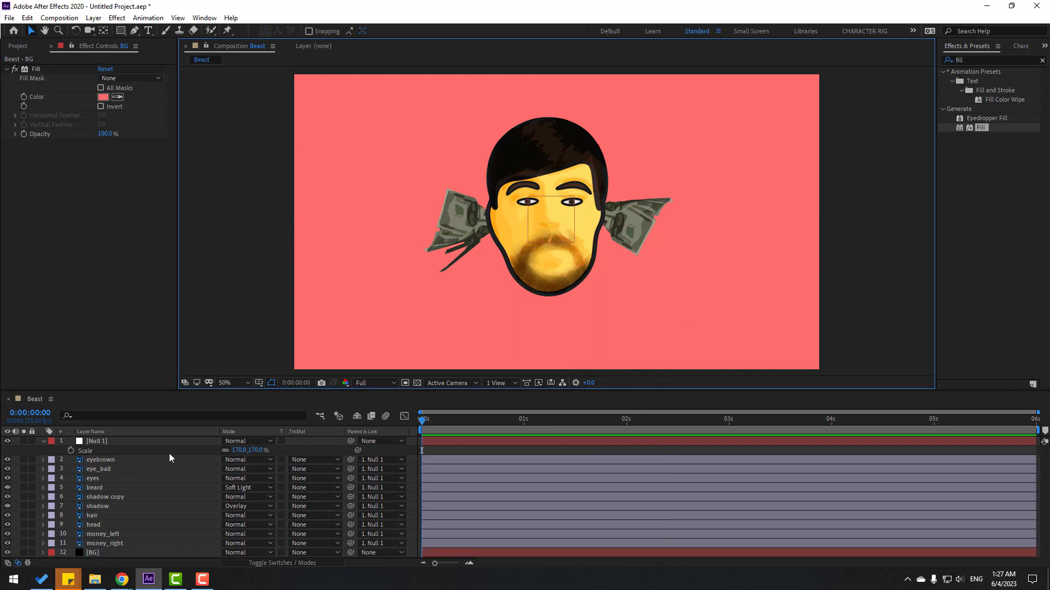
Delete Null 1 and parent eyebrown, hair, money_left and money_right to head.
left_click(94, 448)
key("Delete")
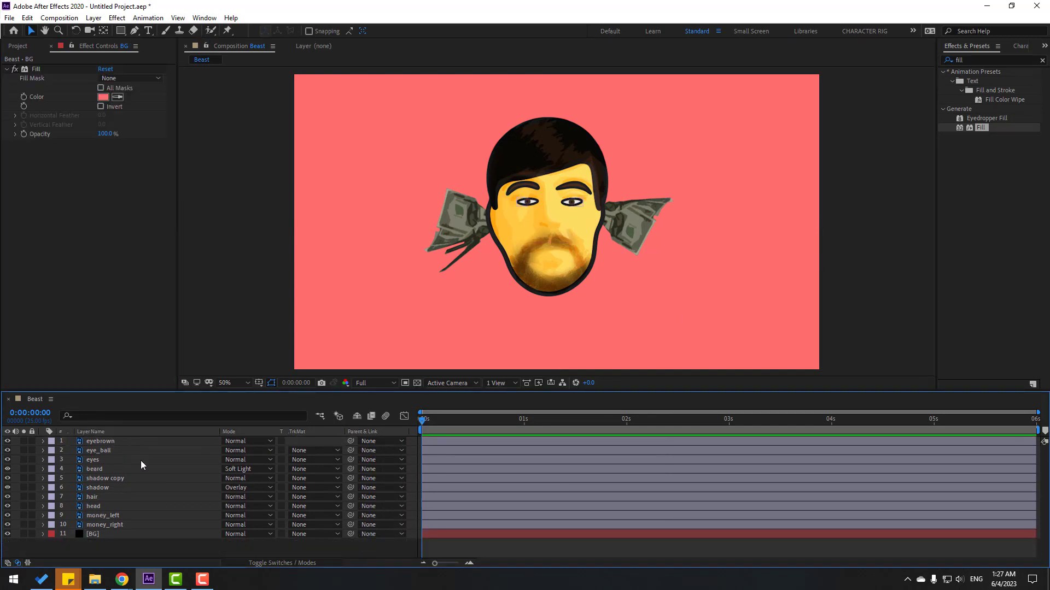
left_click(107, 441)
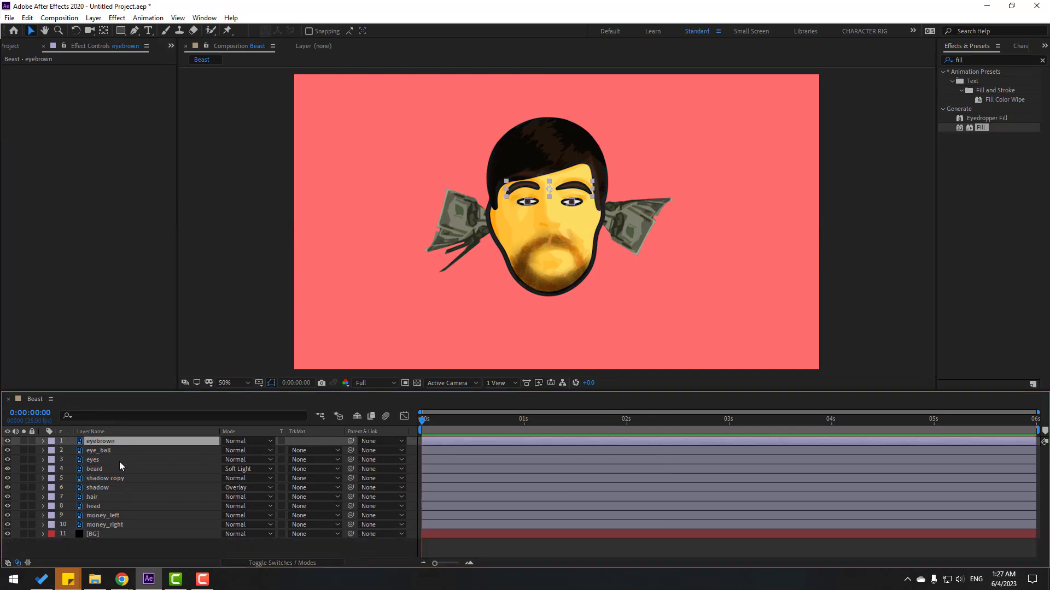
left_click_drag(350, 441, 104, 507)
left_click(95, 496)
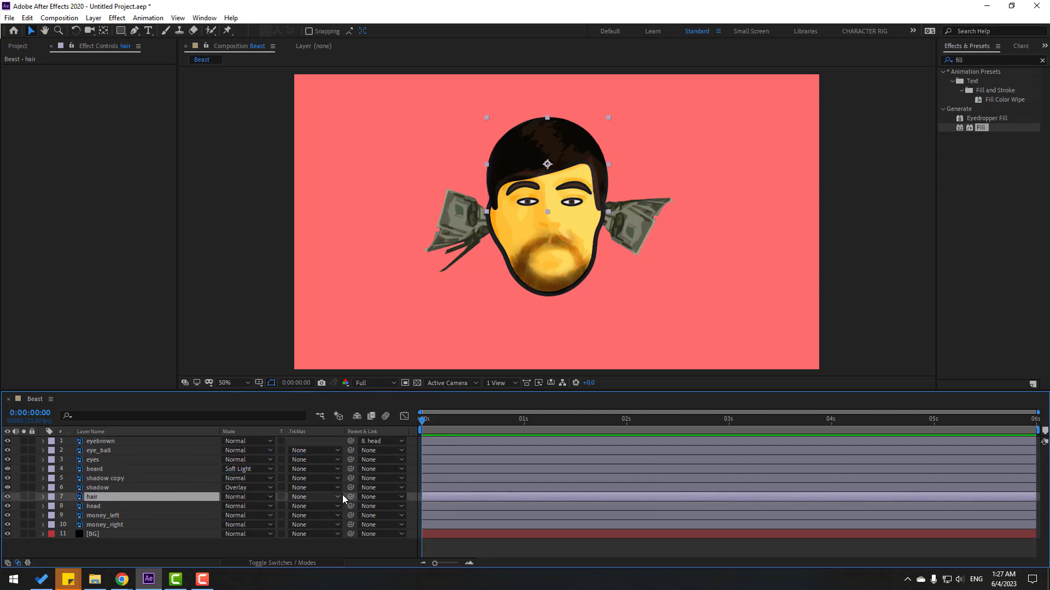
left_click_drag(351, 496, 112, 507)
left_click(106, 516)
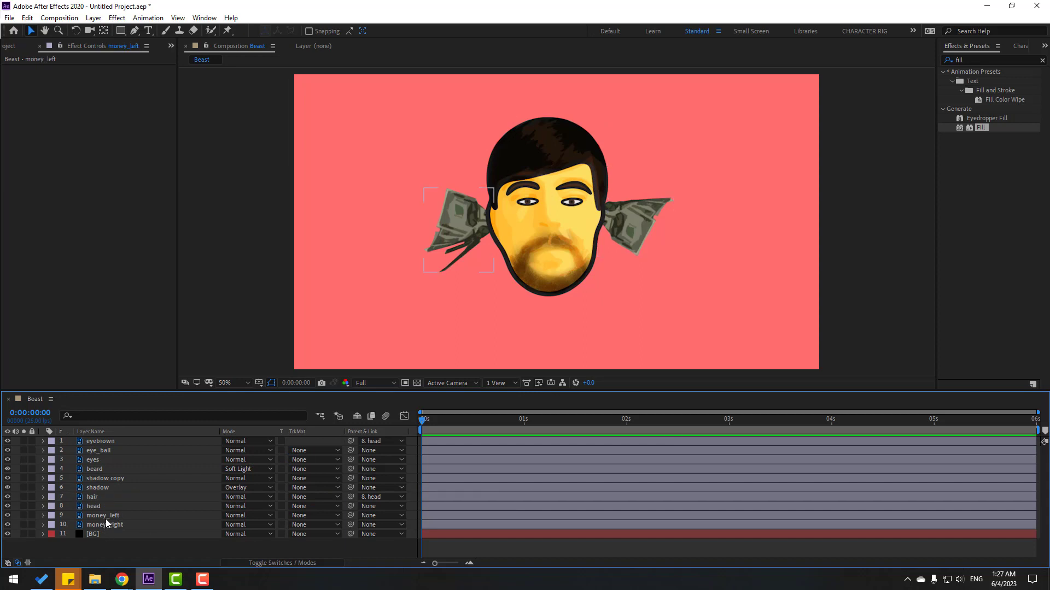
left_click(109, 525, "ctrl")
left_click_drag(350, 515, 112, 506)
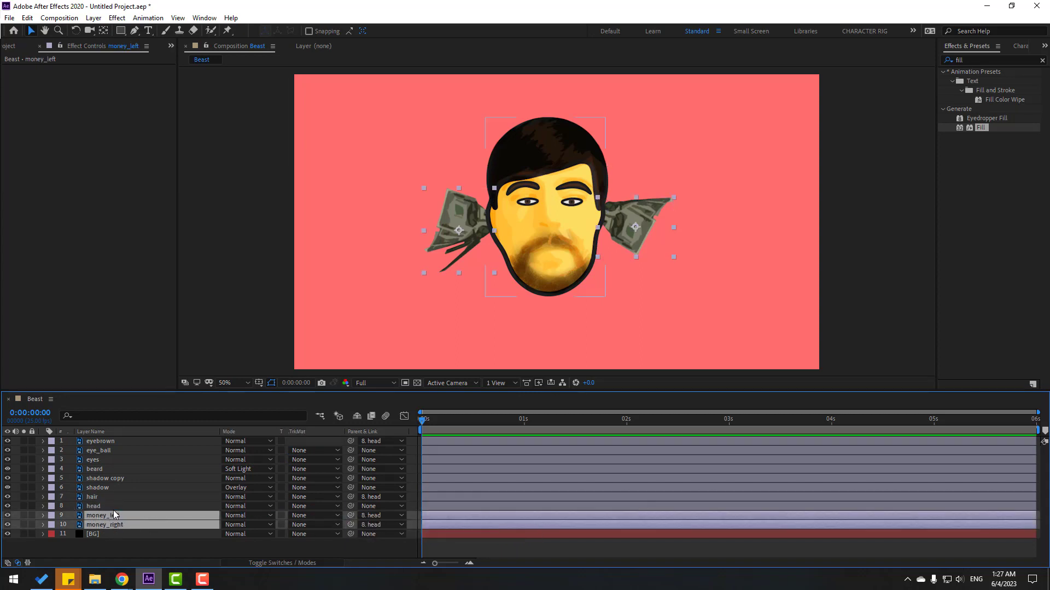
Parent eyes to head, duplicate it as eyes 2, and move eye_ball below eyes 2.
left_click(97, 459)
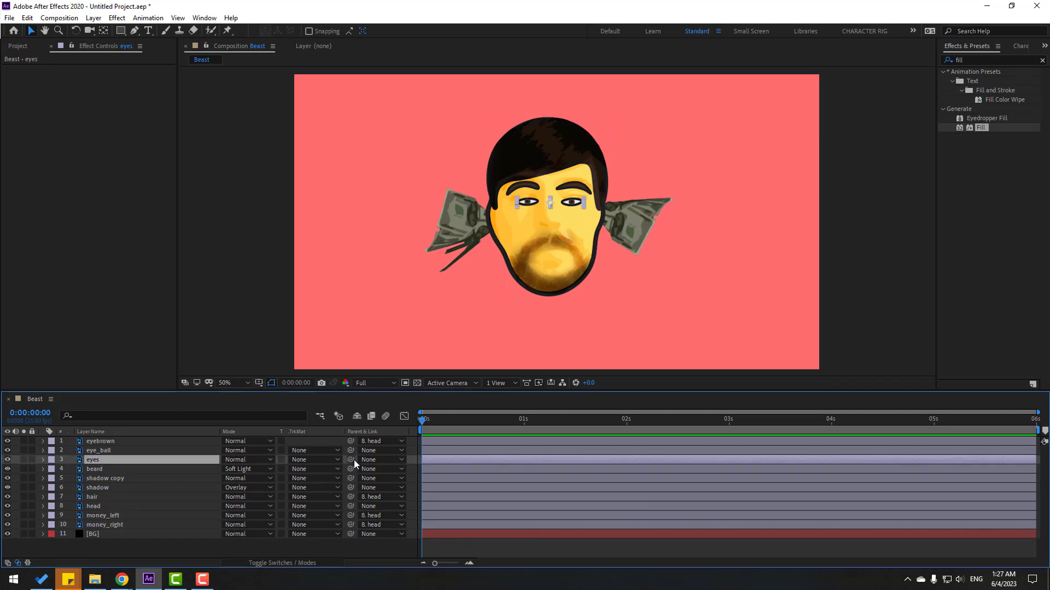
left_click_drag(353, 460, 94, 507)
key("ctrl+d")
left_click_drag(99, 451, 112, 464)
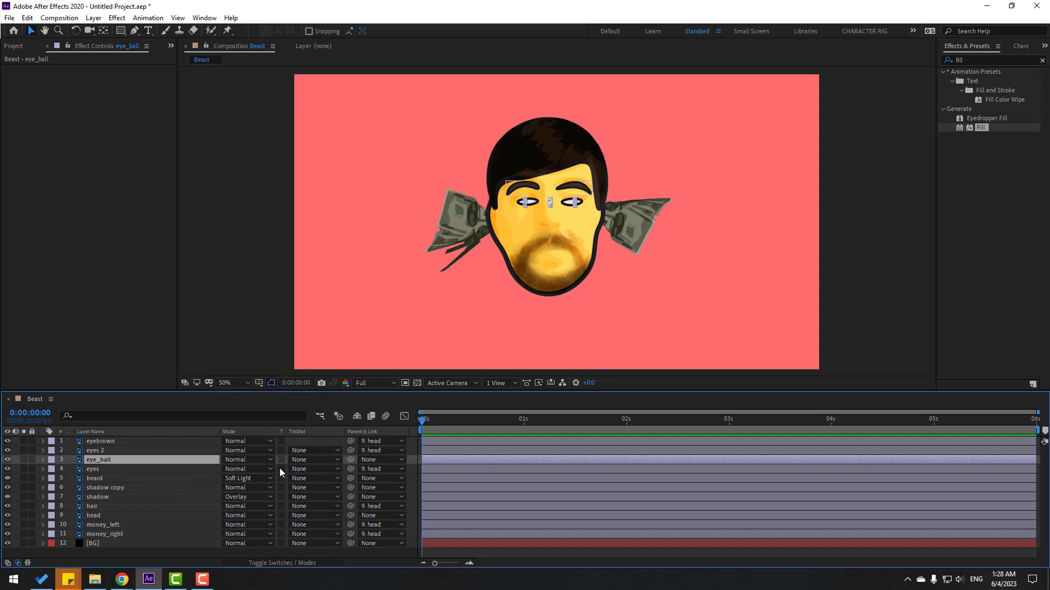
Set eye_ball's track matte to Alpha Matte "eyes 2".
left_click(294, 562)
left_click(292, 561)
left_click(302, 461)
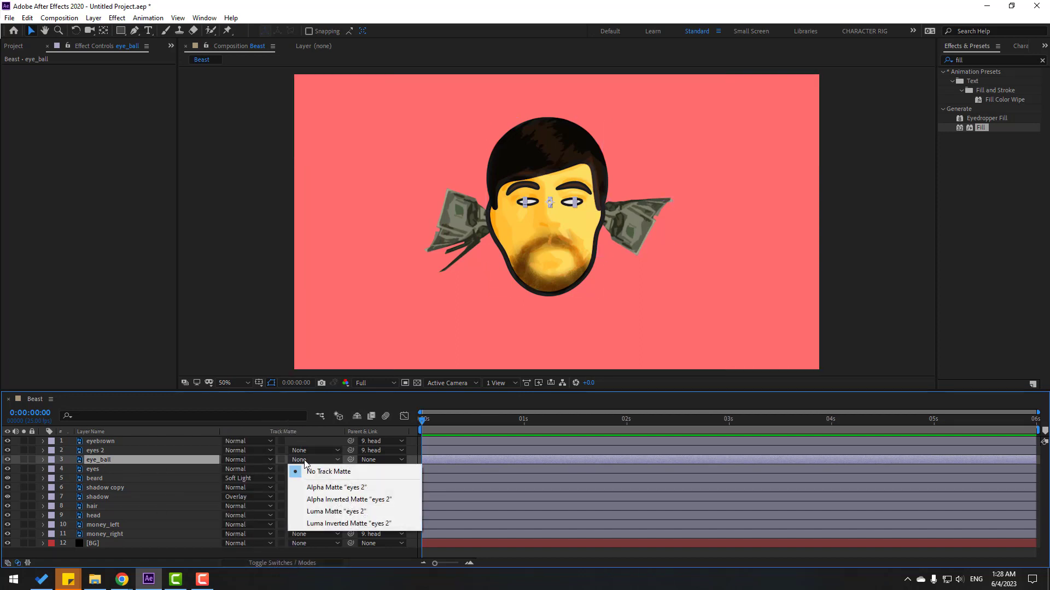
left_click(346, 488)
scroll(520, 295, "up", 3)
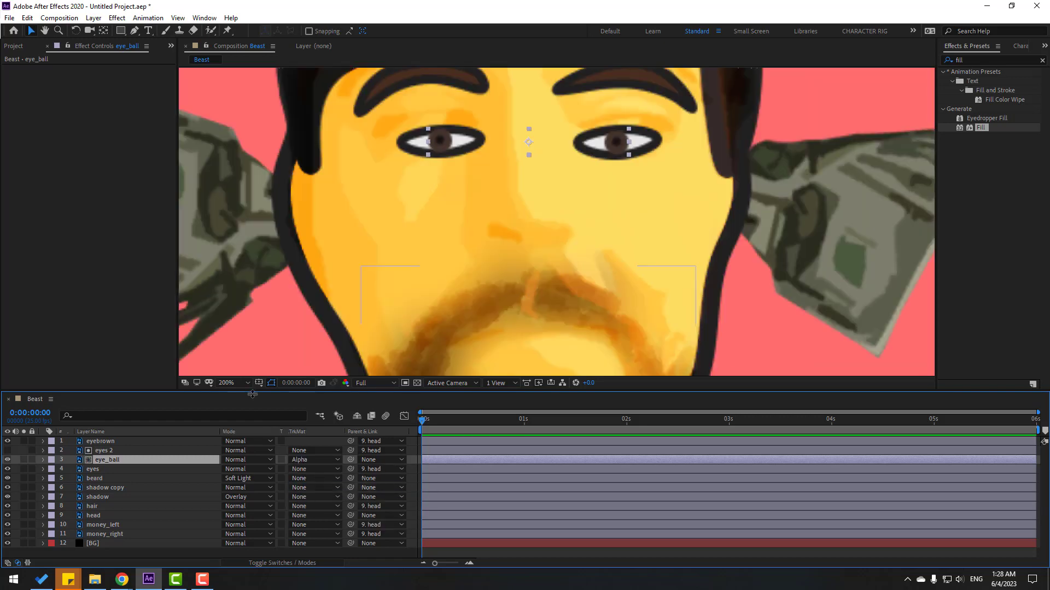
Nudge the pupils slightly up and left, and parent eye_ball to head.
left_click(445, 149)
mouse_move(446, 151)
left_mouse_down()
mouse_move(437, 135)
mouse_move(448, 160)
mouse_move(445, 151)
left_mouse_up()
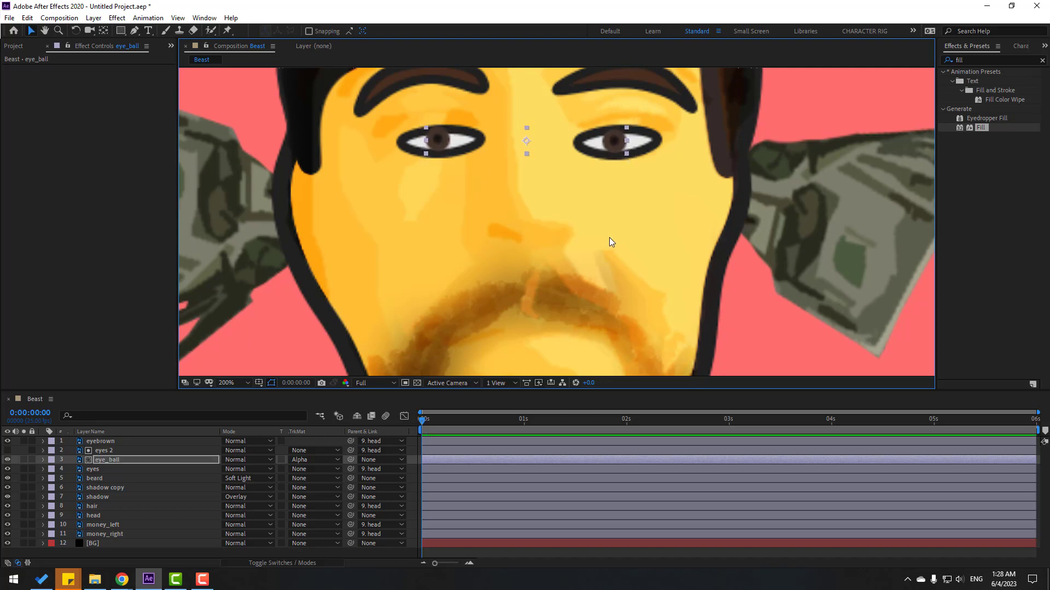
left_click(115, 458)
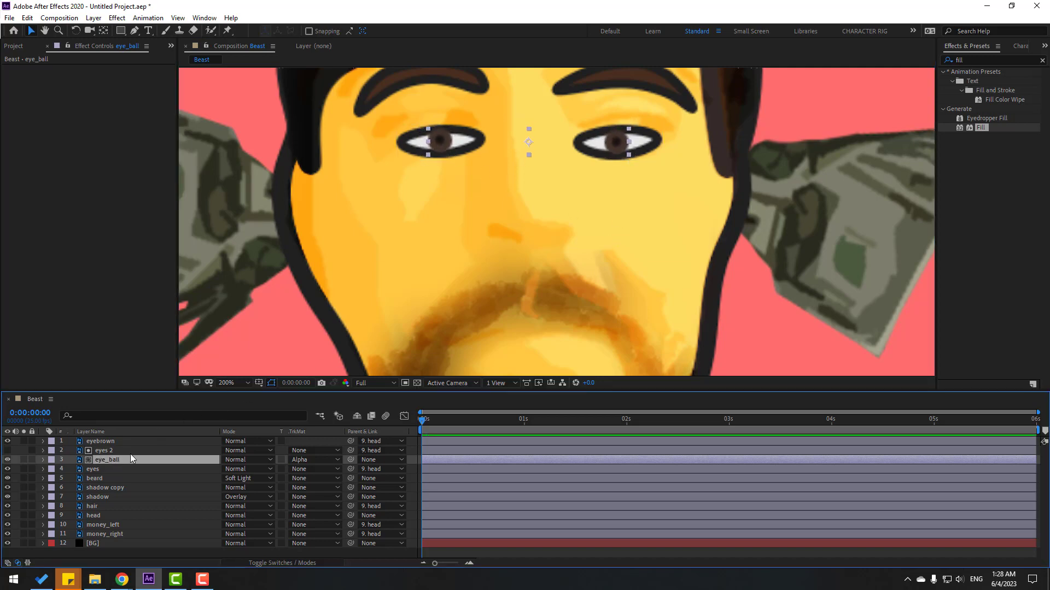
left_click_drag(352, 460, 93, 525)
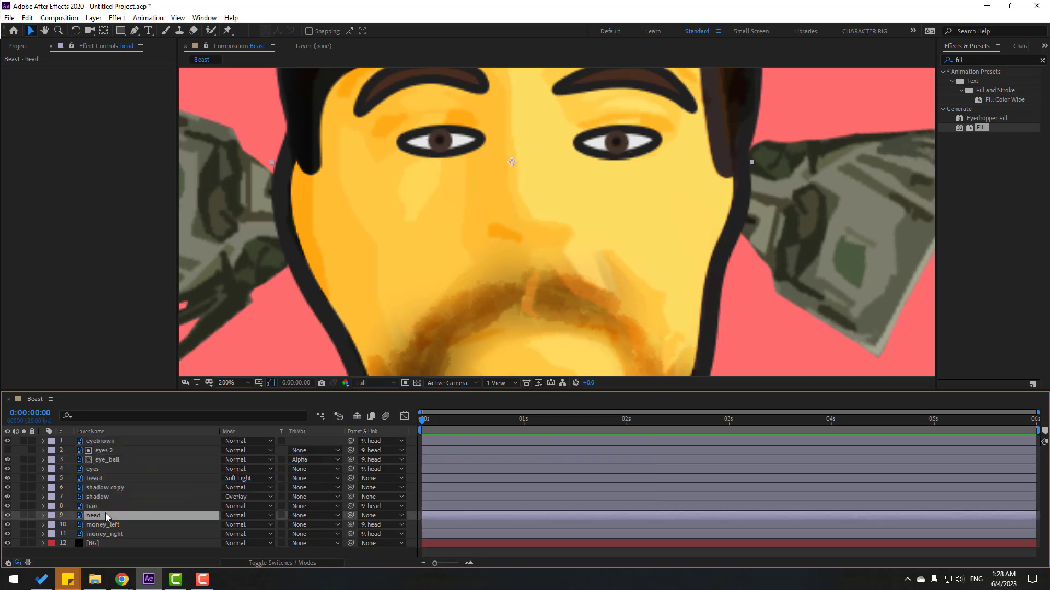
Parent beard, shadow copy and shadow to the head layer.
left_click(104, 478)
left_click(120, 488, "ctrl")
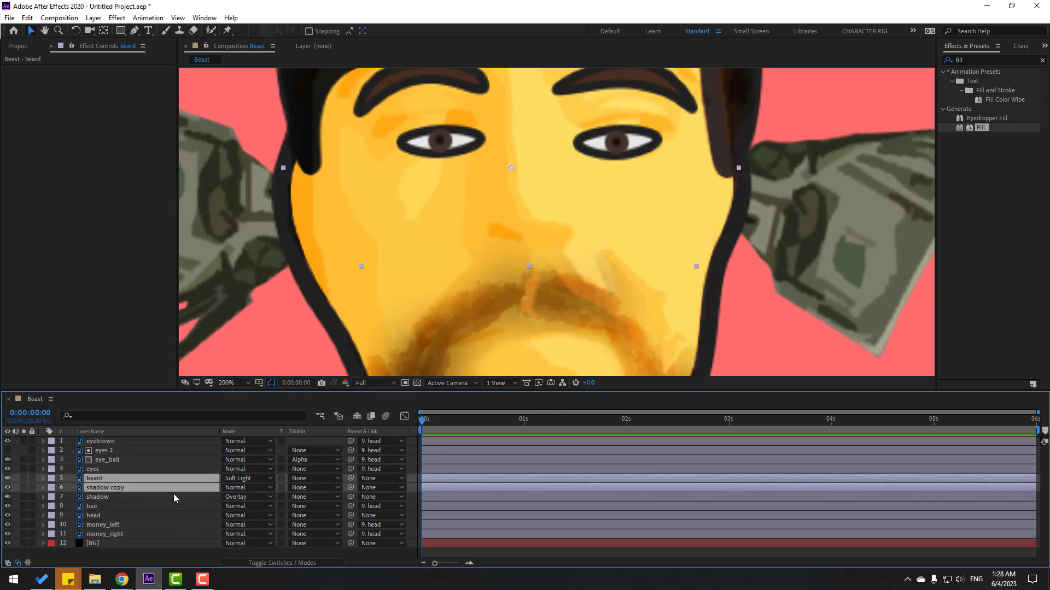
left_click_drag(349, 478, 136, 515)
left_click(110, 497)
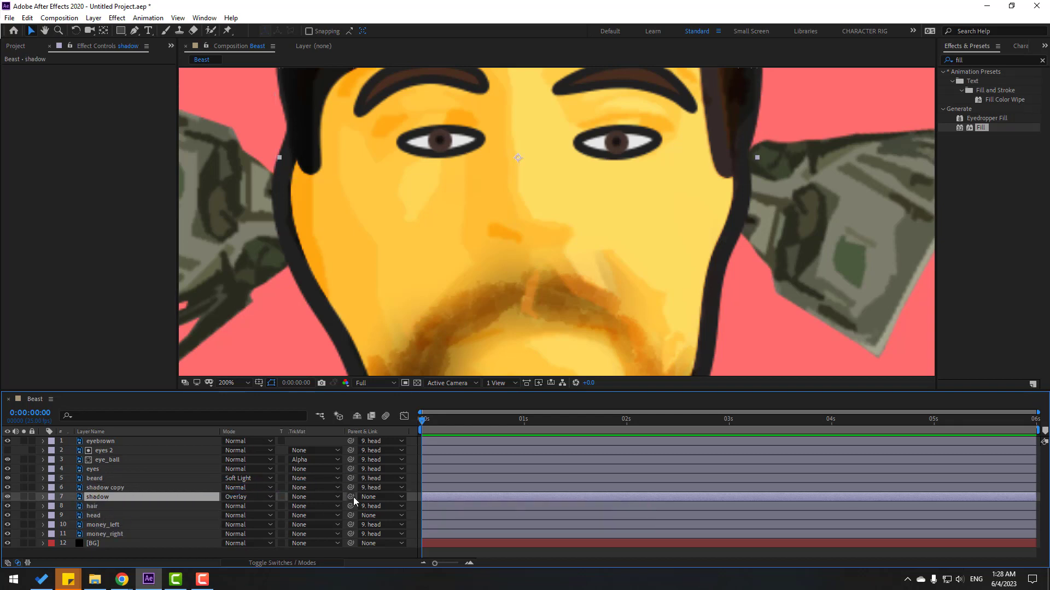
left_click_drag(352, 497, 100, 519)
Move the head's anchor point down to the chin with the Pan Behind tool.
left_click(100, 517)
key("slash")
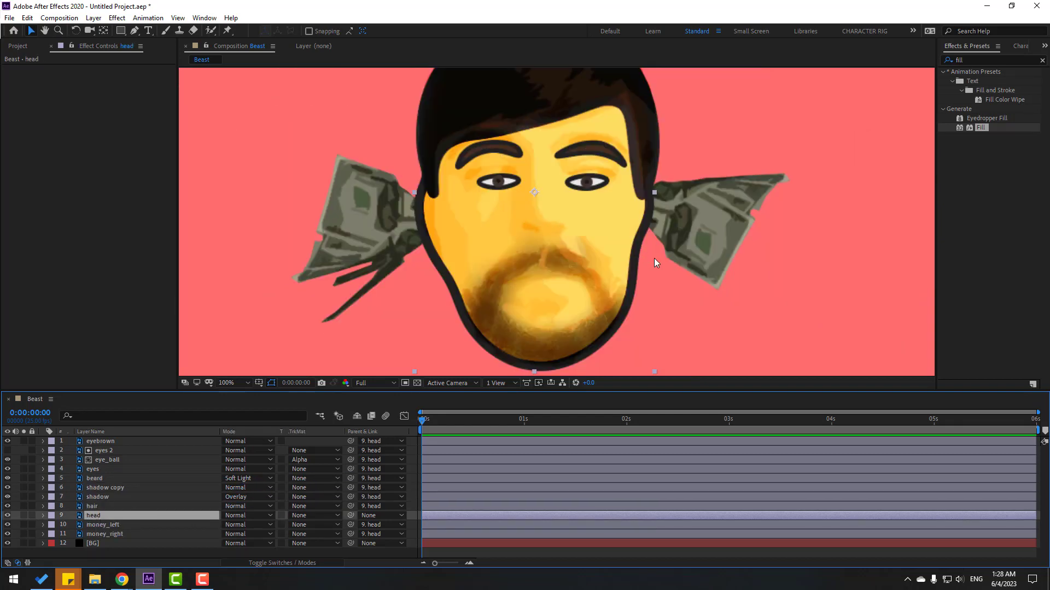
left_click(103, 31)
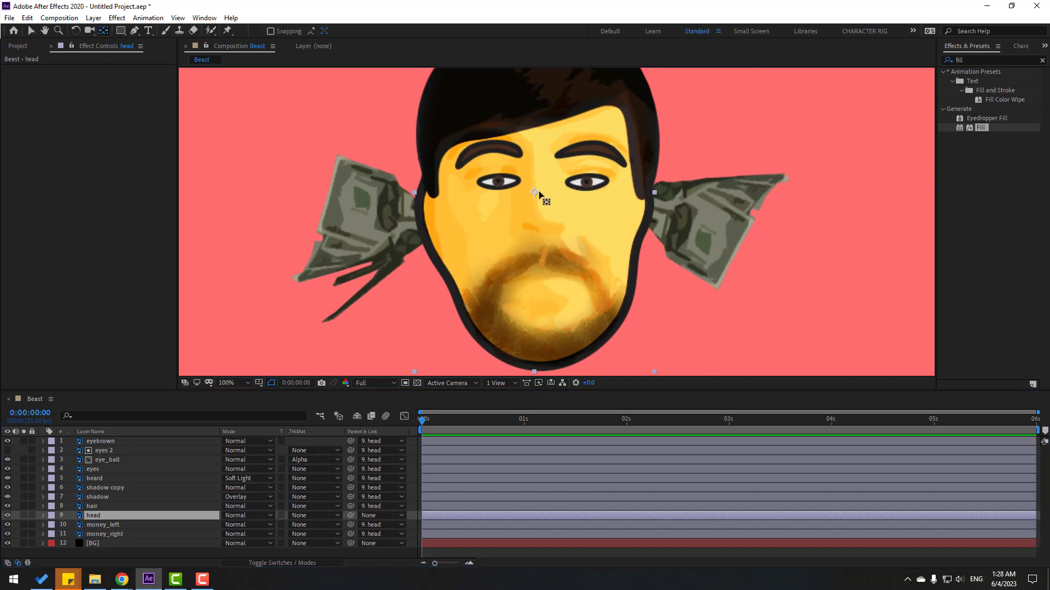
left_click(538, 195)
left_click_drag(534, 323, 541, 344)
left_click(30, 30)
scroll(638, 254, "down", 1)
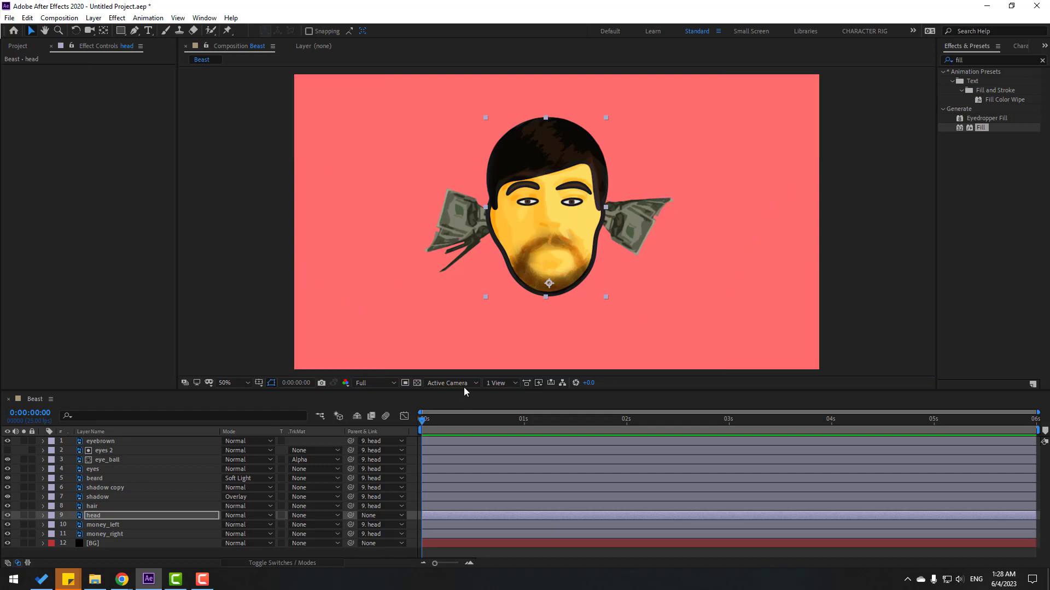
Key the head's Rotation at +6° on frame 10 and −4° ten frames later.
key("r")
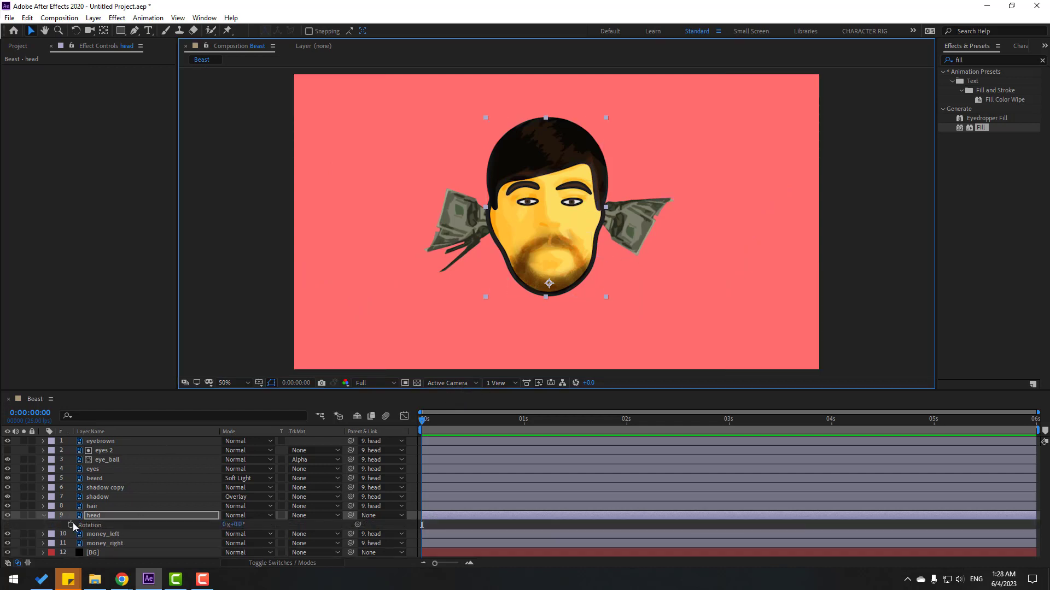
left_click(463, 421)
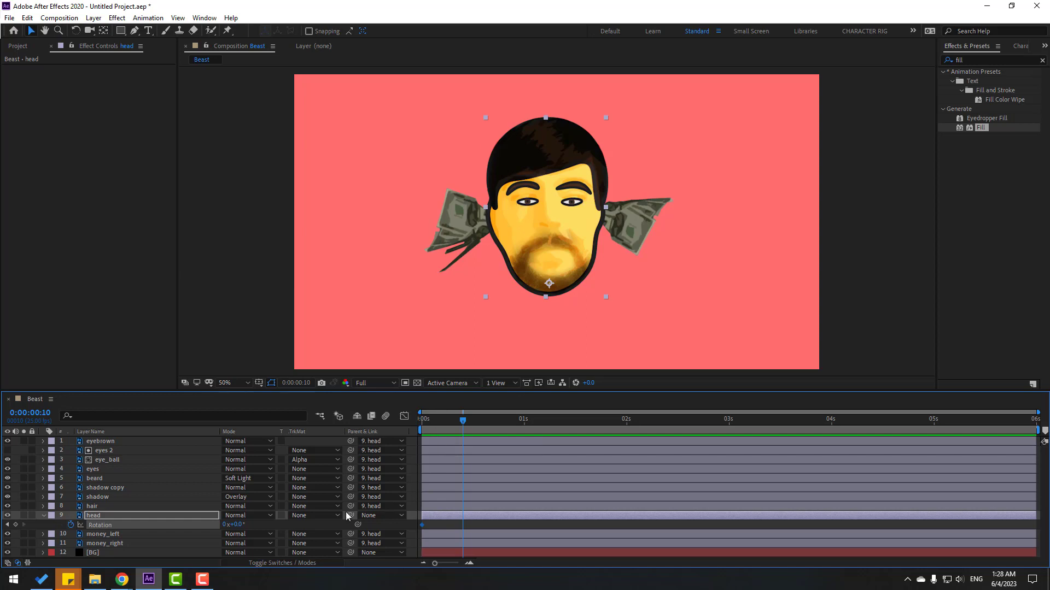
left_click(236, 524)
key("Return")
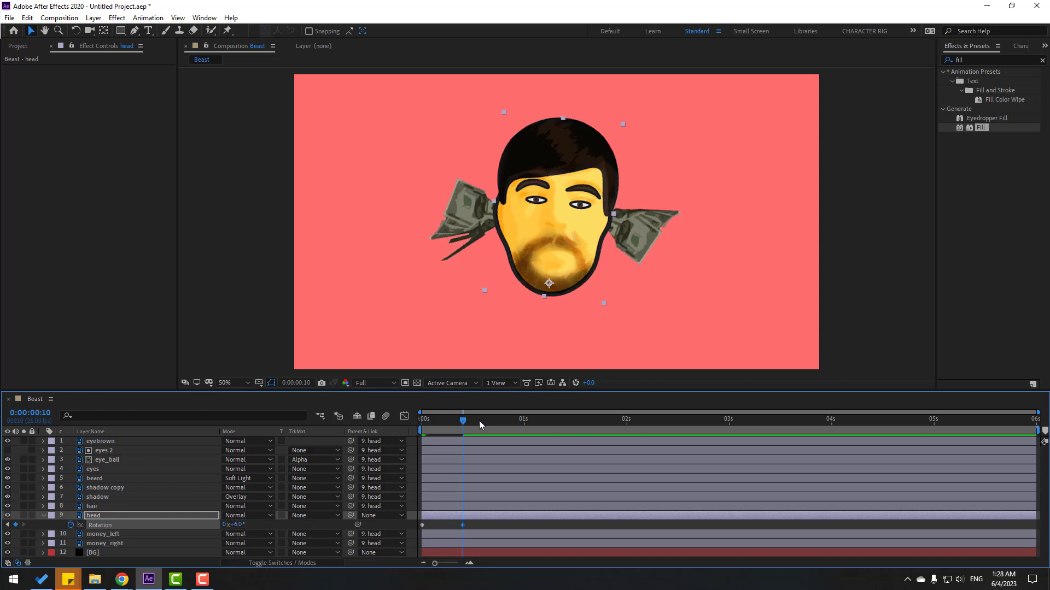
left_click_drag(480, 425, 511, 422)
key("shift+Page_Down")
left_click(239, 525)
type("-4")
key("Return")
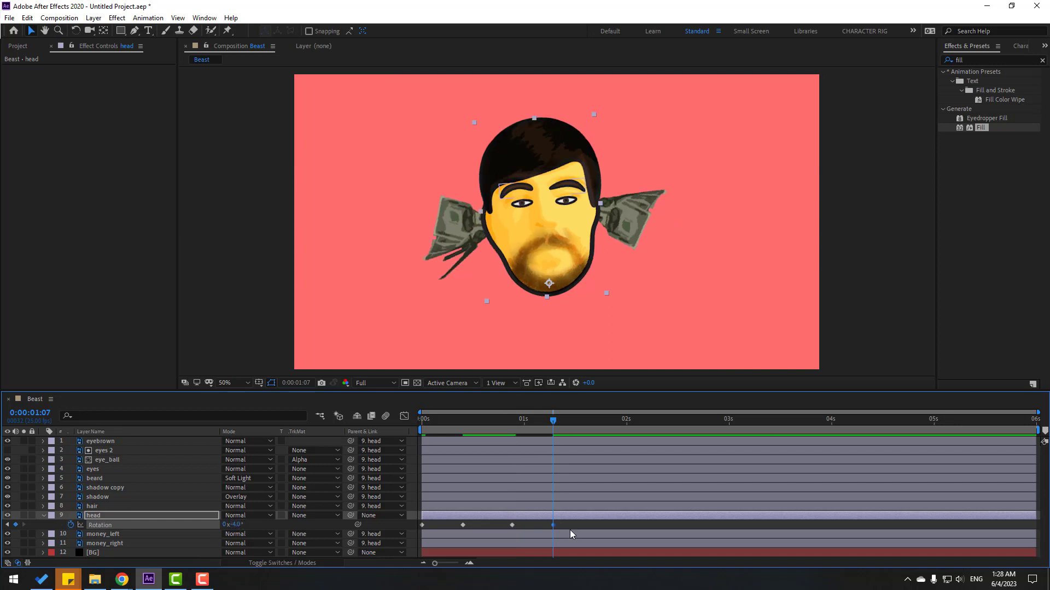
left_click_drag(570, 530, 541, 524)
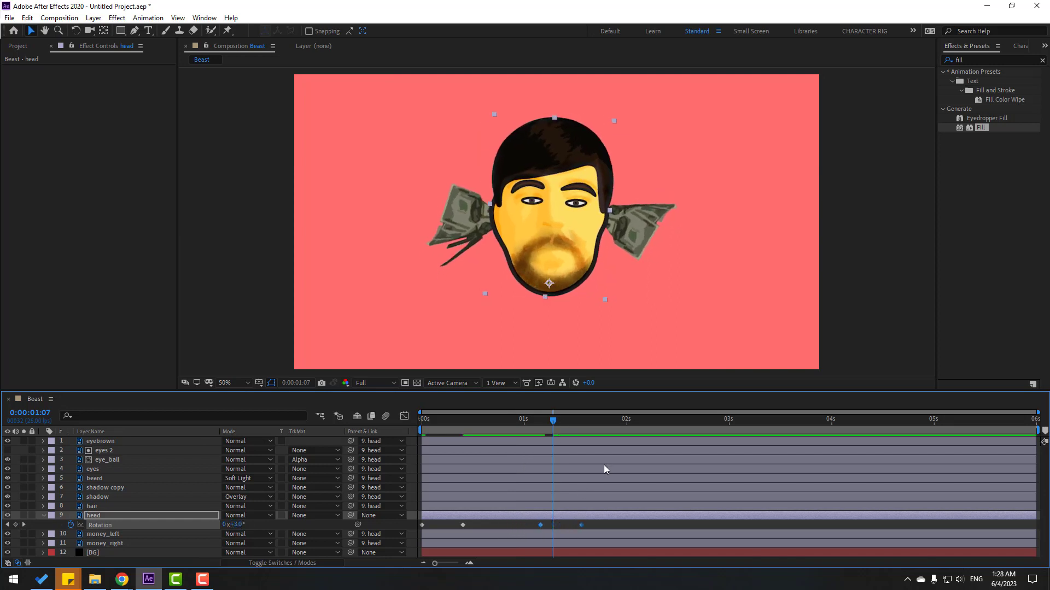
Add a +7° rotation keyframe ten frames after 0:00:02:06.
left_click_drag(589, 428, 671, 427)
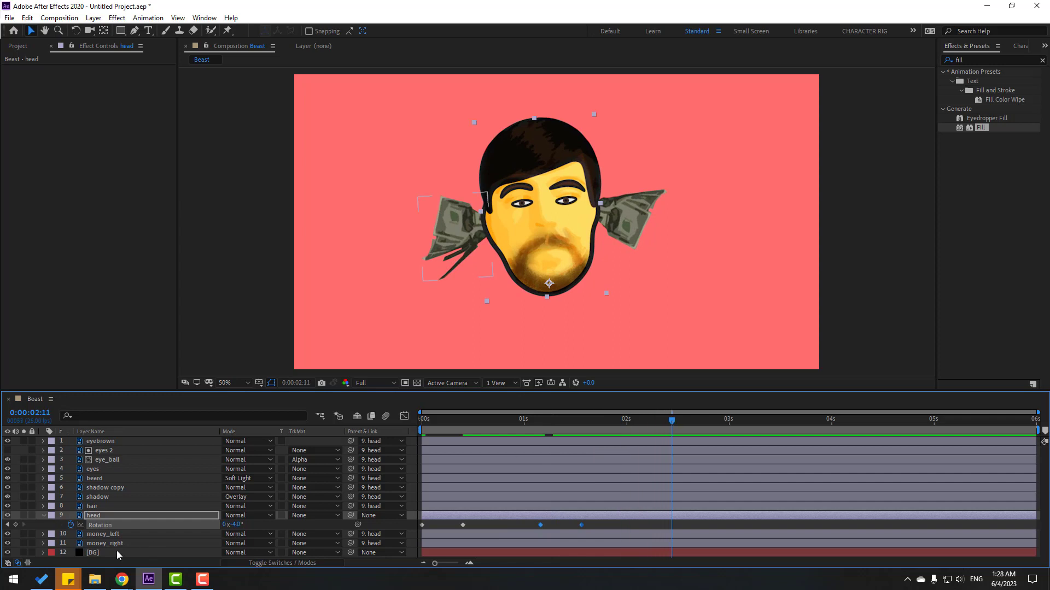
key("shift+Page_Down")
left_click(234, 524)
type("7")
key("Return")
Key rotation at 0:00:03:19 and set −4° ten frames later.
left_click_drag(734, 421, 795, 425)
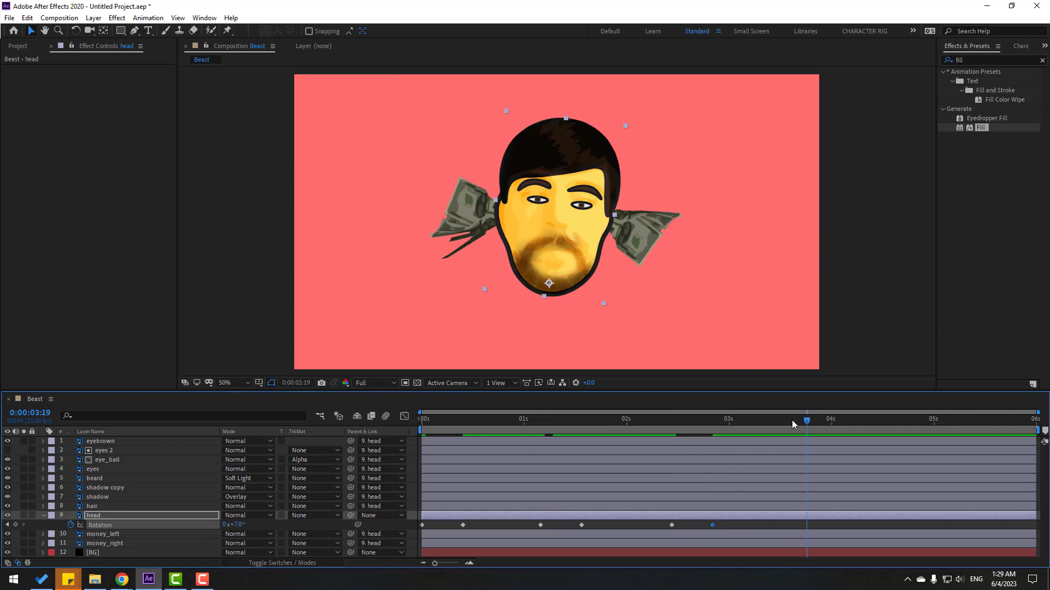
left_click(15, 525)
key("shift+Page_Down")
left_click(235, 524)
type("4")
key("Return")
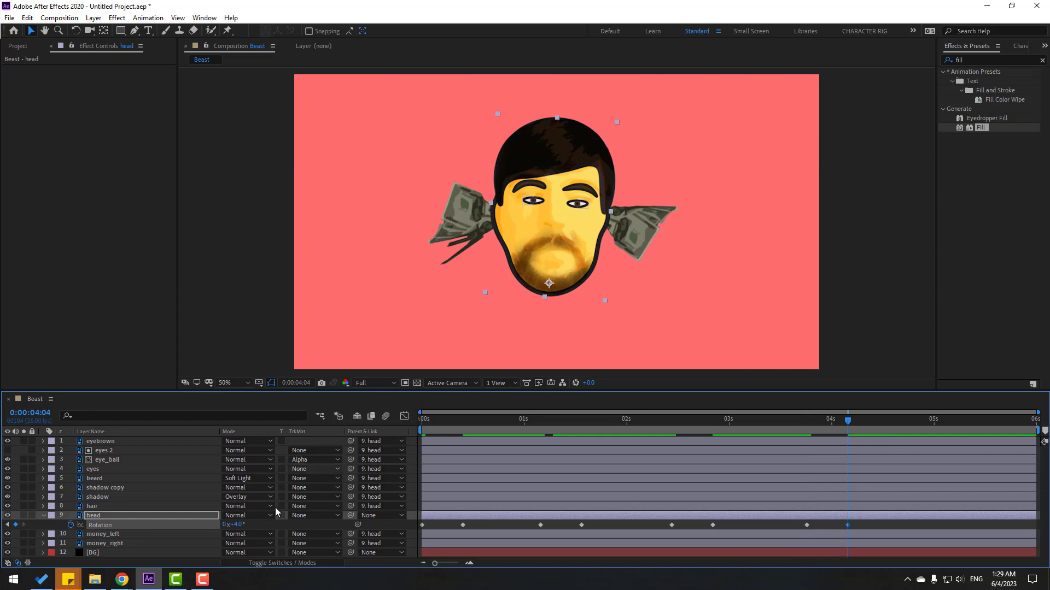
left_click(236, 525)
type("-4")
key("Return")
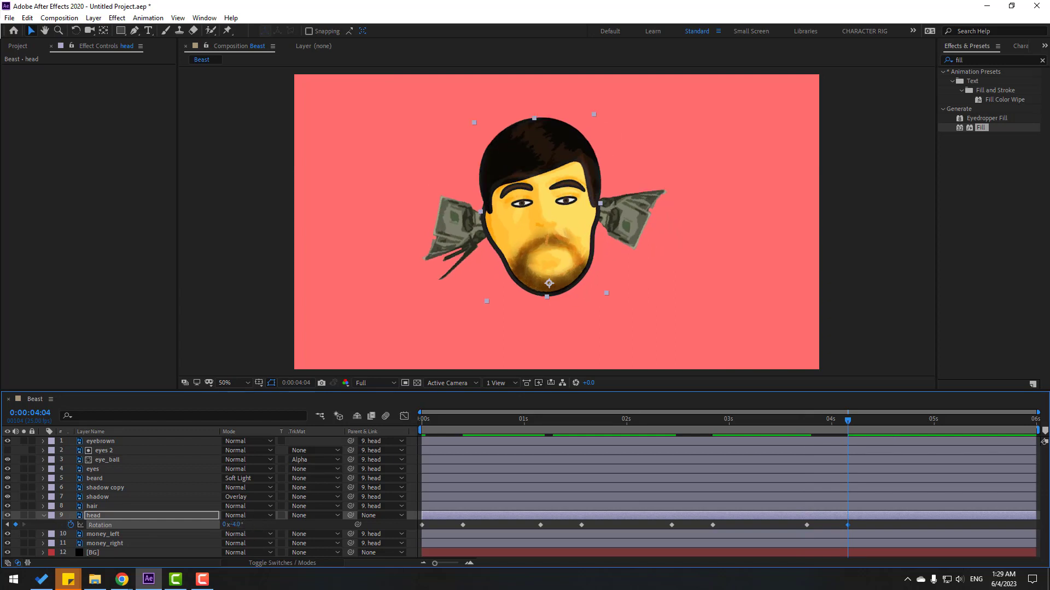
Key rotation at 0:00:04:21 and set +3° ten frames later.
left_click_drag(901, 424, 917, 425)
left_click(16, 526)
key("shift+Page_Down")
left_click(235, 525)
type("3")
key("Return")
Apply Easy Ease to all head rotation keyframes and preview the wobble.
left_click_drag(969, 533, 478, 528)
right_click(422, 525)
mouse_move(481, 516)
left_click(571, 444)
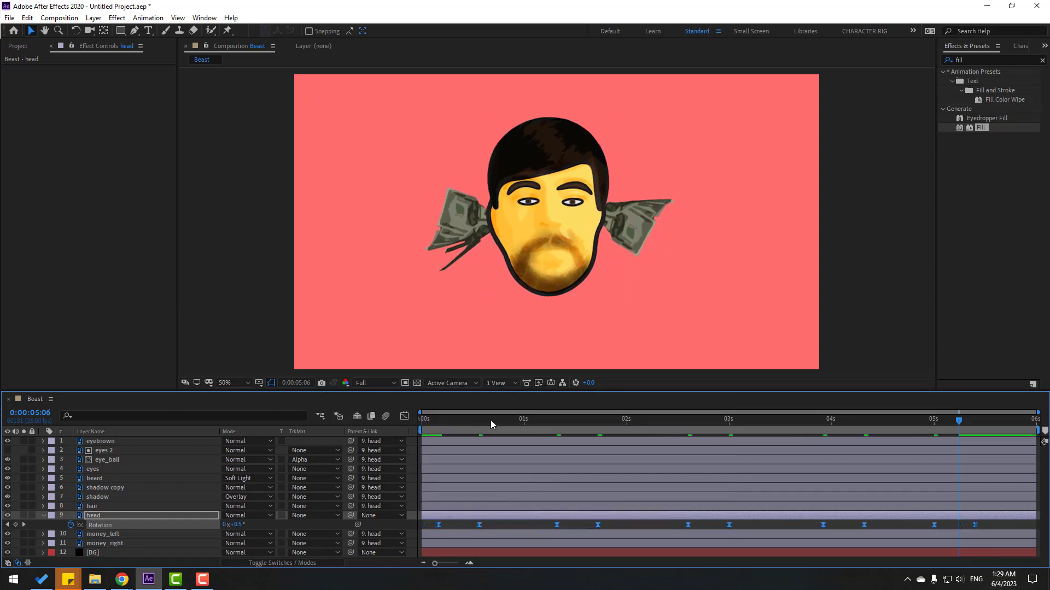
key("space")
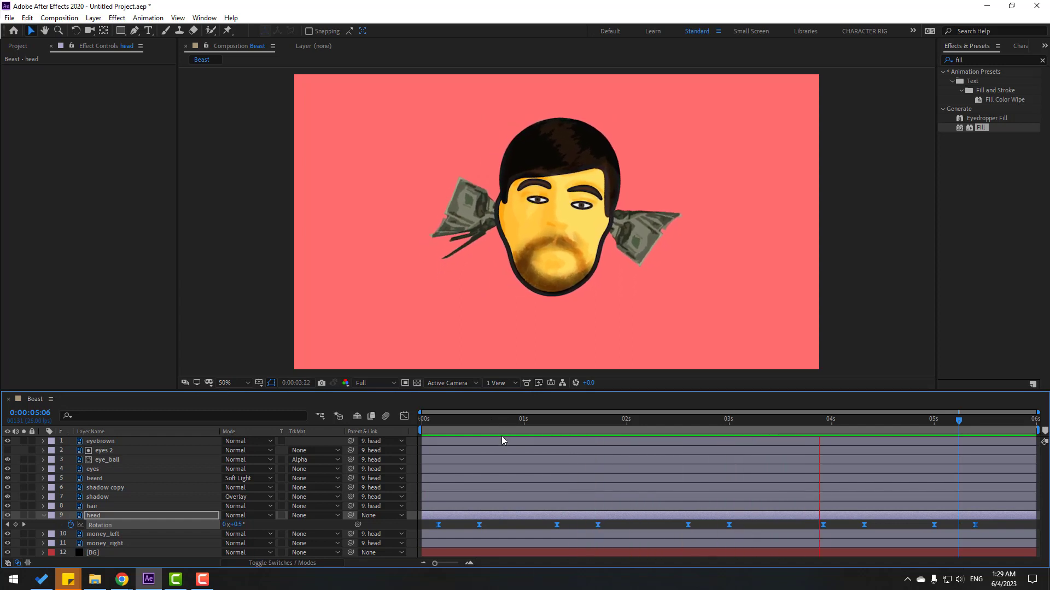
Keyframe the head's Position at frame 4, drop it 20 px at frame 9, and restore it at frame 14.
left_click(441, 428)
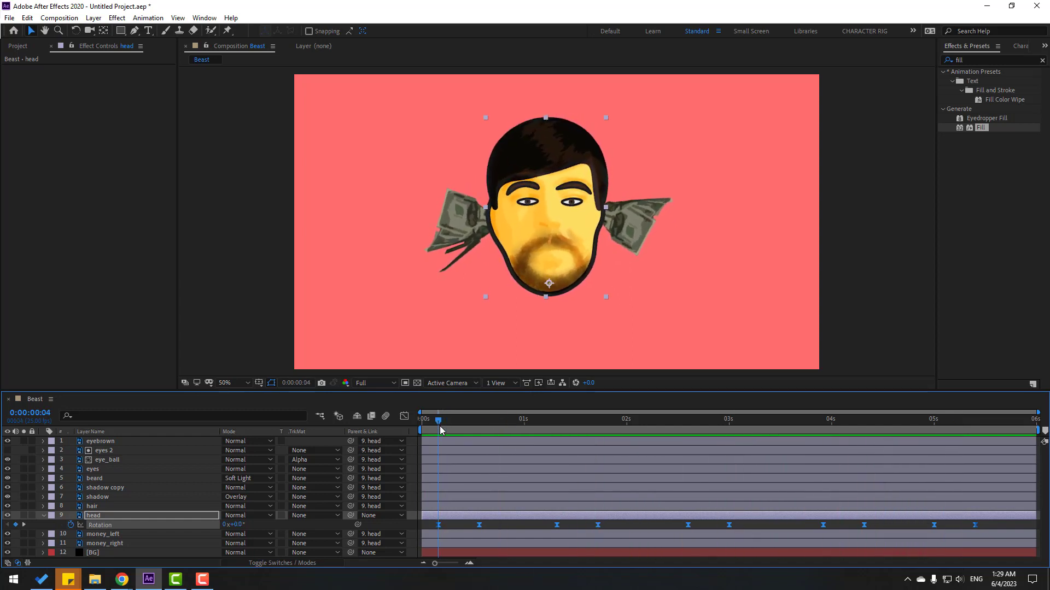
key("shift+p")
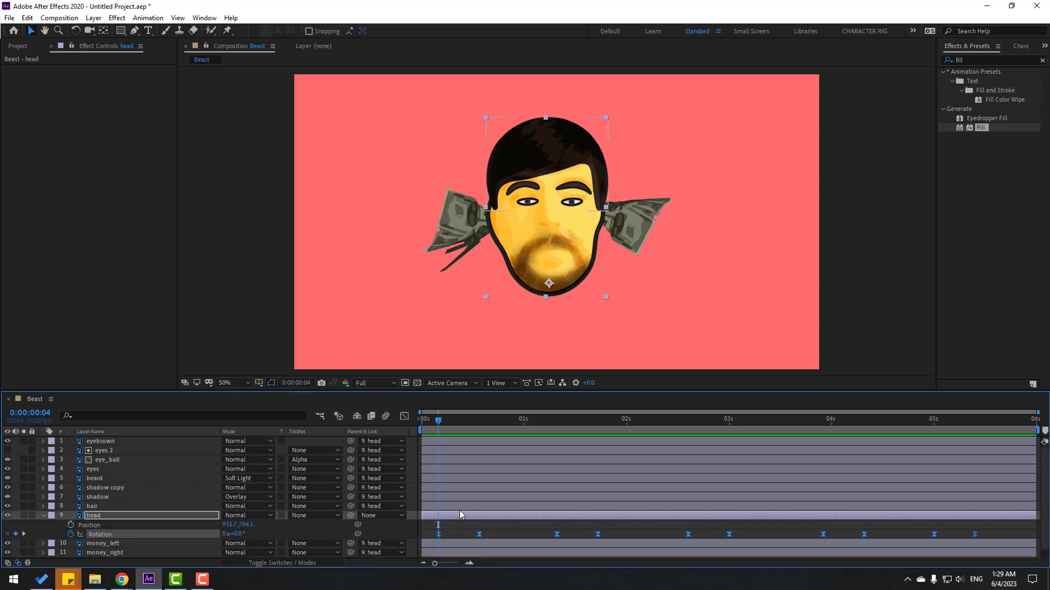
left_click(69, 525)
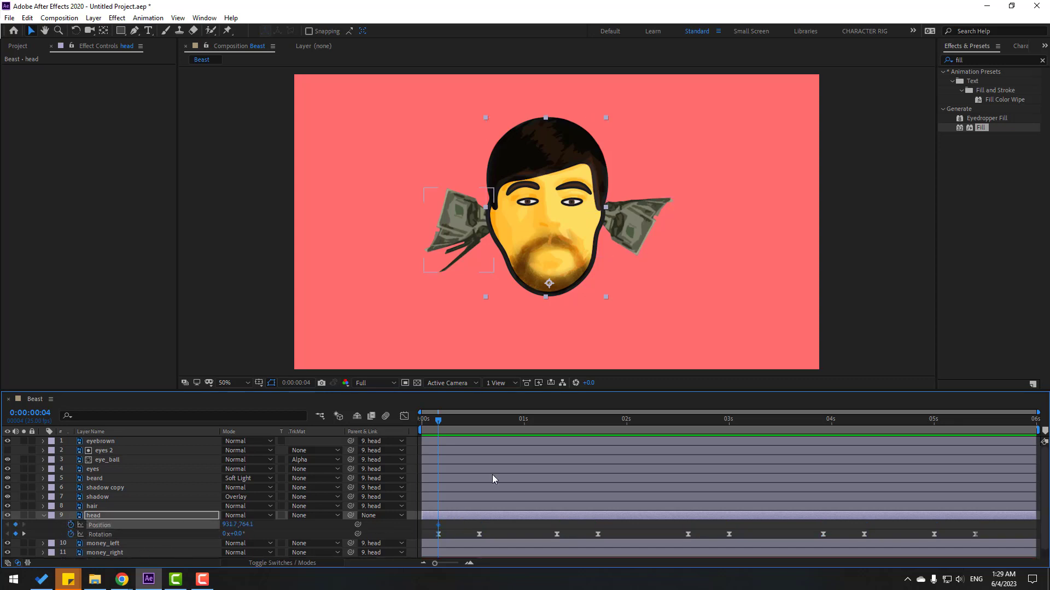
left_click_drag(438, 421, 460, 428)
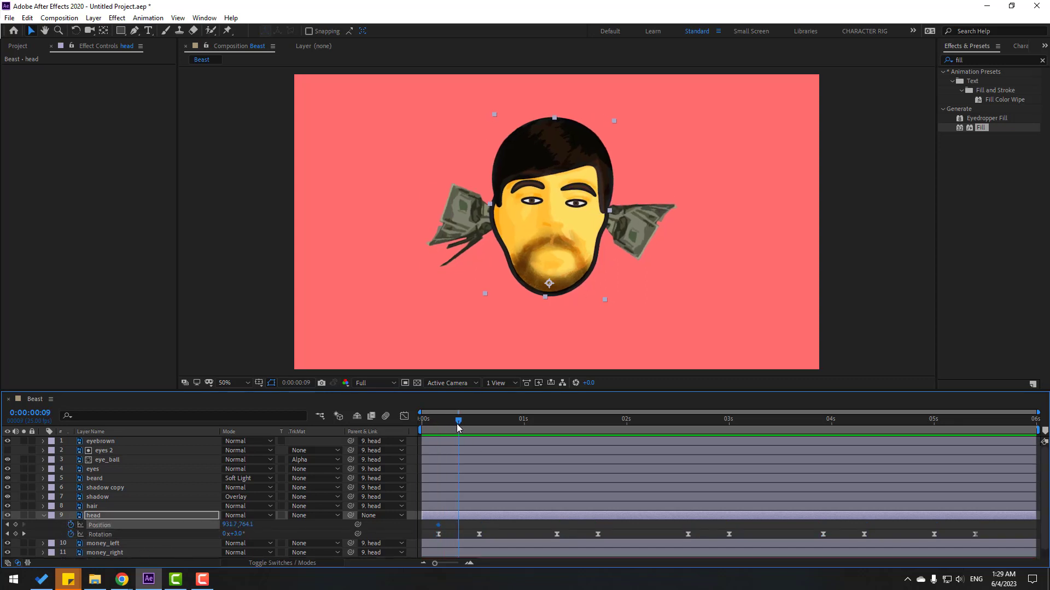
key("shift+Down")
key("shift+Down")
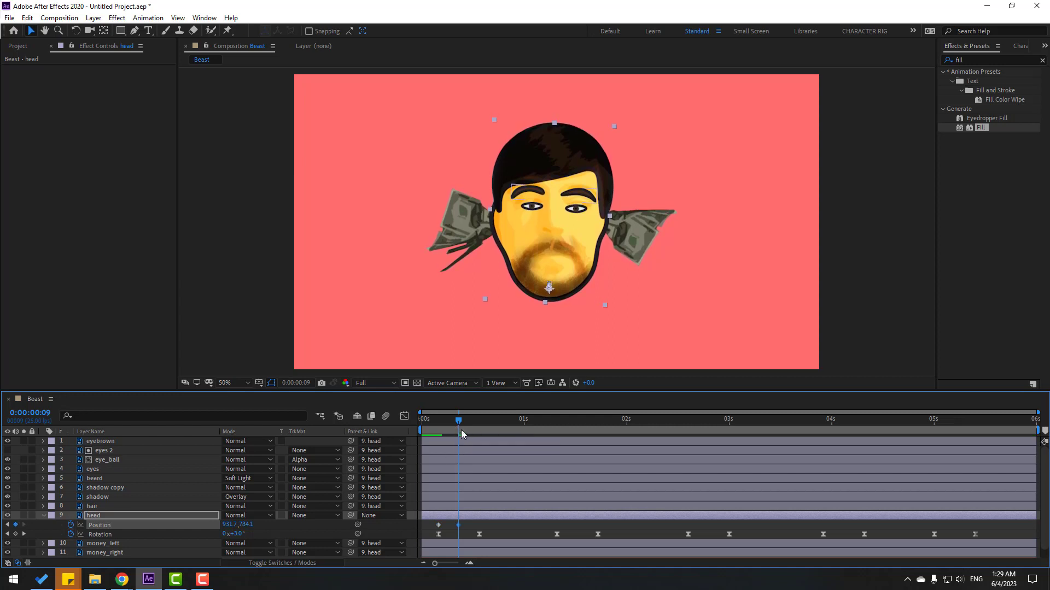
left_click_drag(461, 429, 479, 429)
left_click(435, 524)
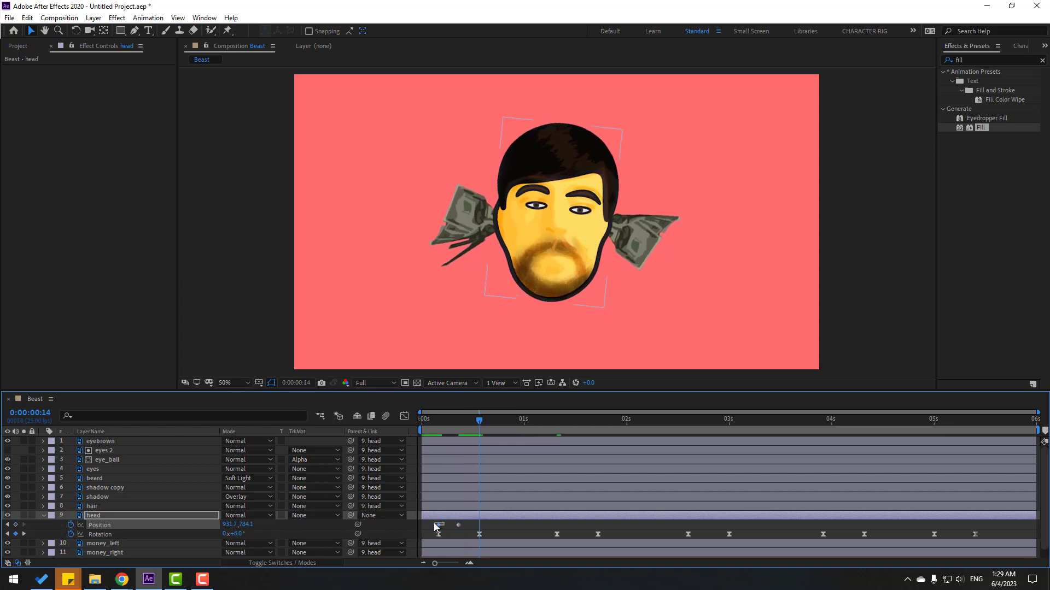
key("ctrl+c")
key("ctrl+v")
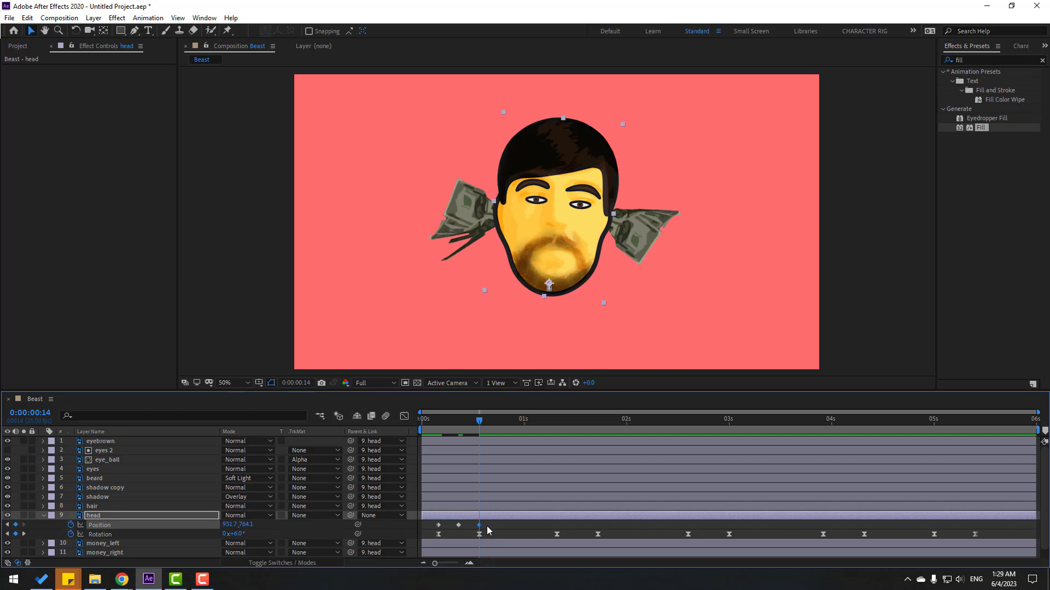
Apply Easy Ease to the three head-bob Position keyframes and preview the bob.
left_click_drag(489, 531, 433, 521)
right_click(438, 529)
mouse_move(495, 565)
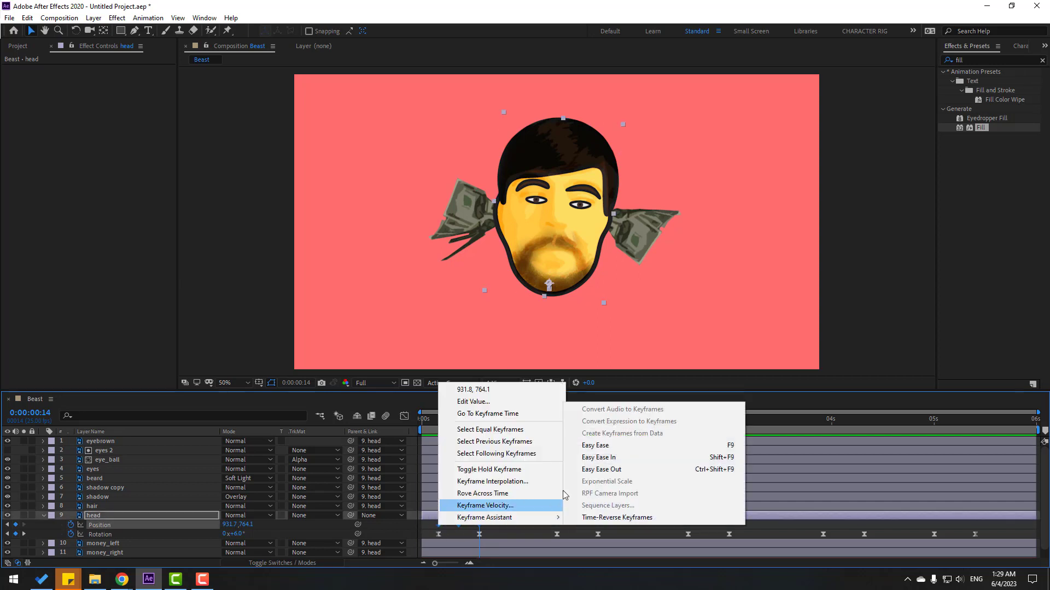
left_click(580, 447)
key("space")
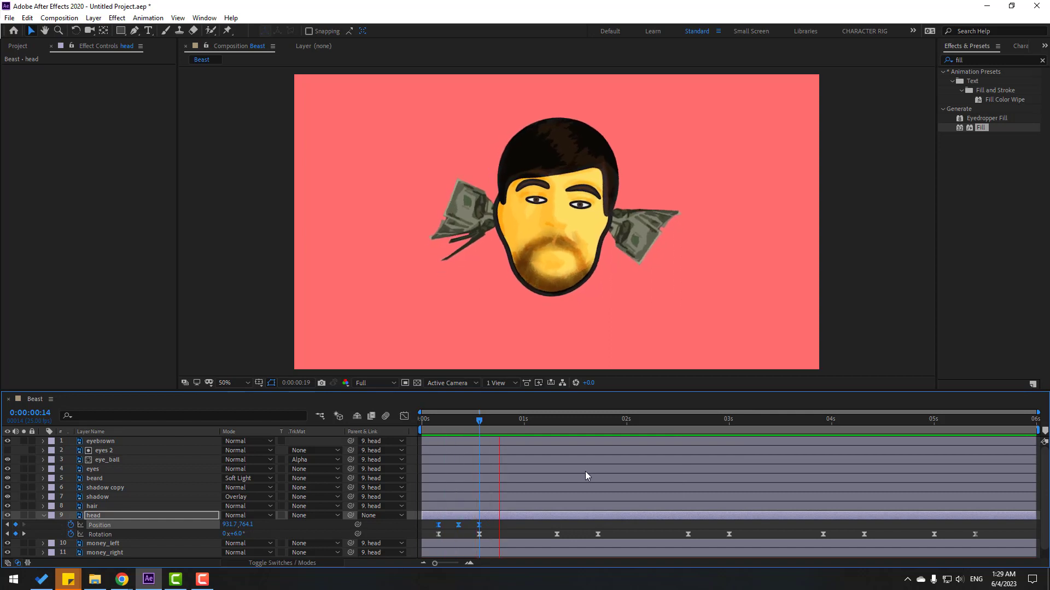
key("space")
Paste the head-bob keyframes again at 1:07, 2:15, 3:23 and 5:00, then preview.
key("ctrl+v")
left_click(690, 419)
key("ctrl+v")
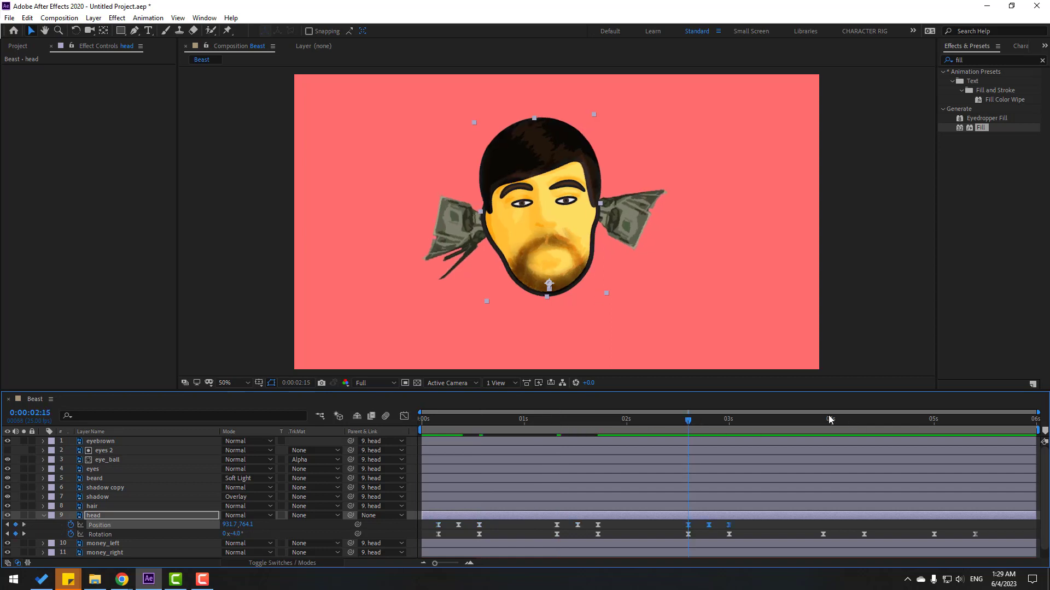
left_click(824, 420)
key("ctrl+v")
left_click(933, 420)
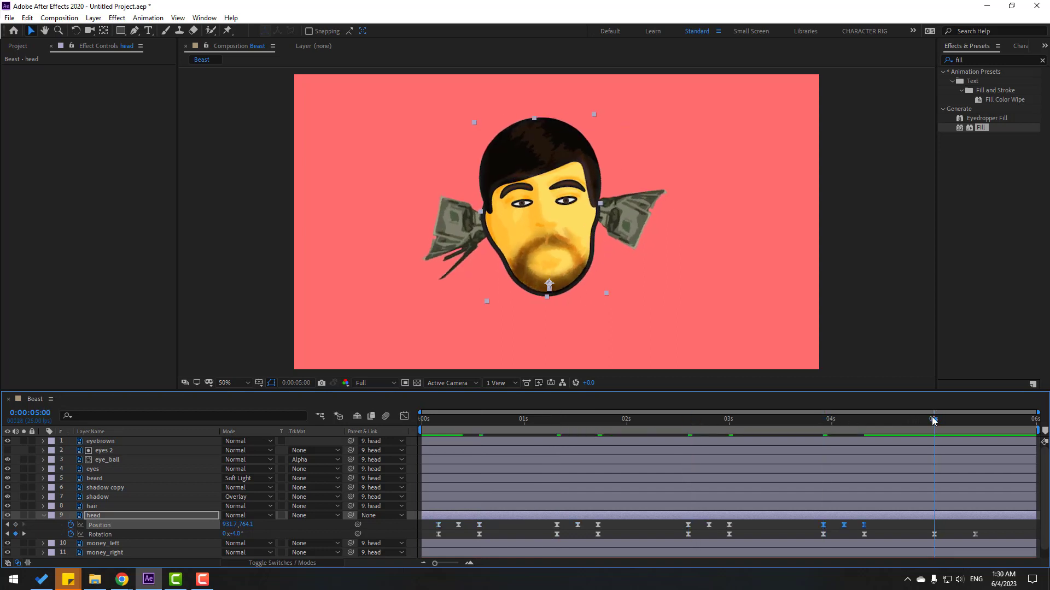
key("ctrl+v")
key("space")
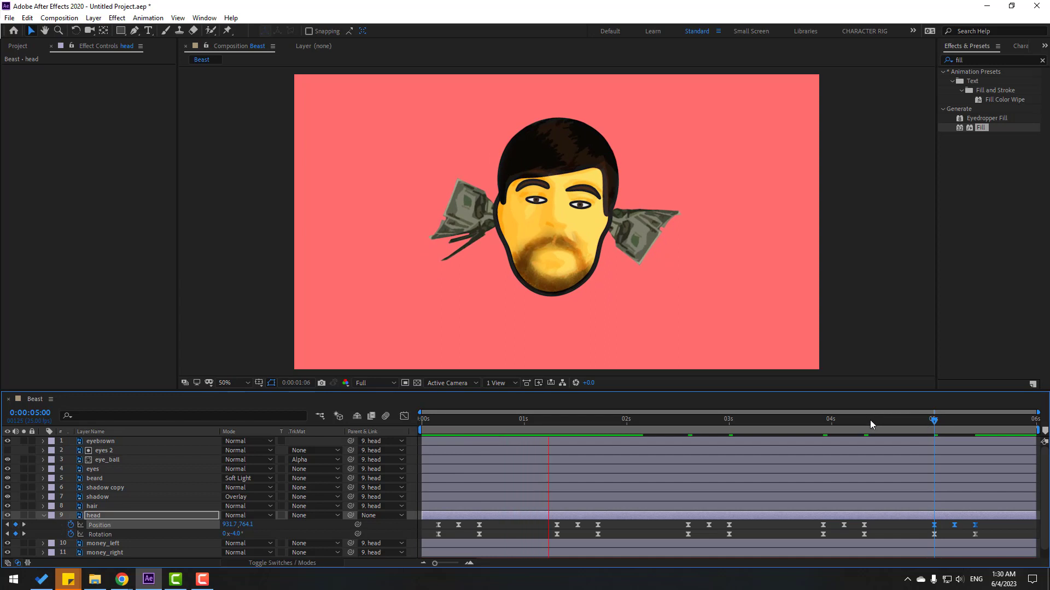
key("space")
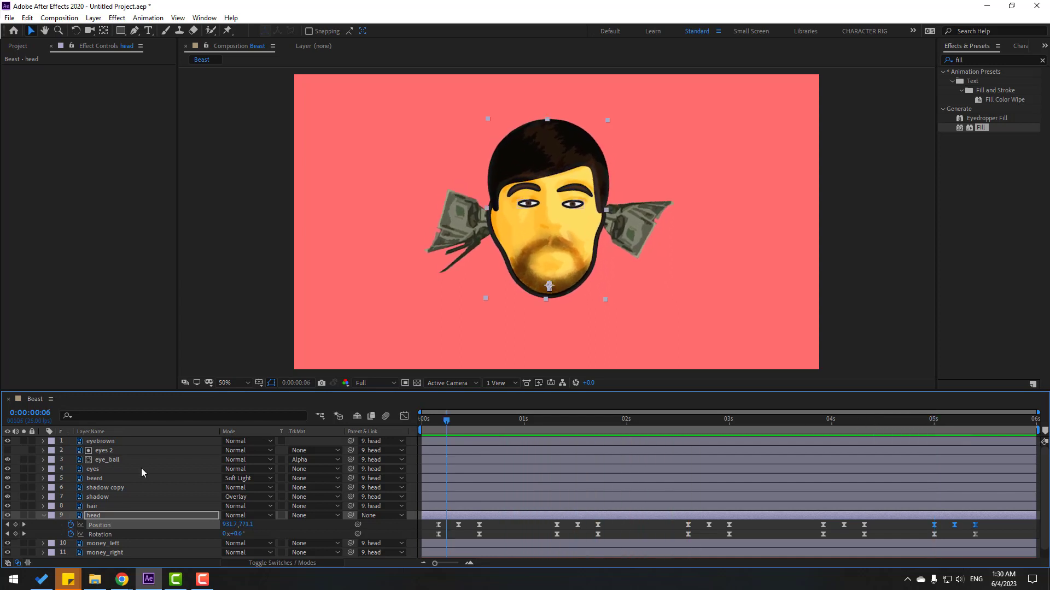
Parent eyes 2 to the eyes layer, unlink the eyes' Scale, and keyframe it at frame 7.
left_click(111, 451)
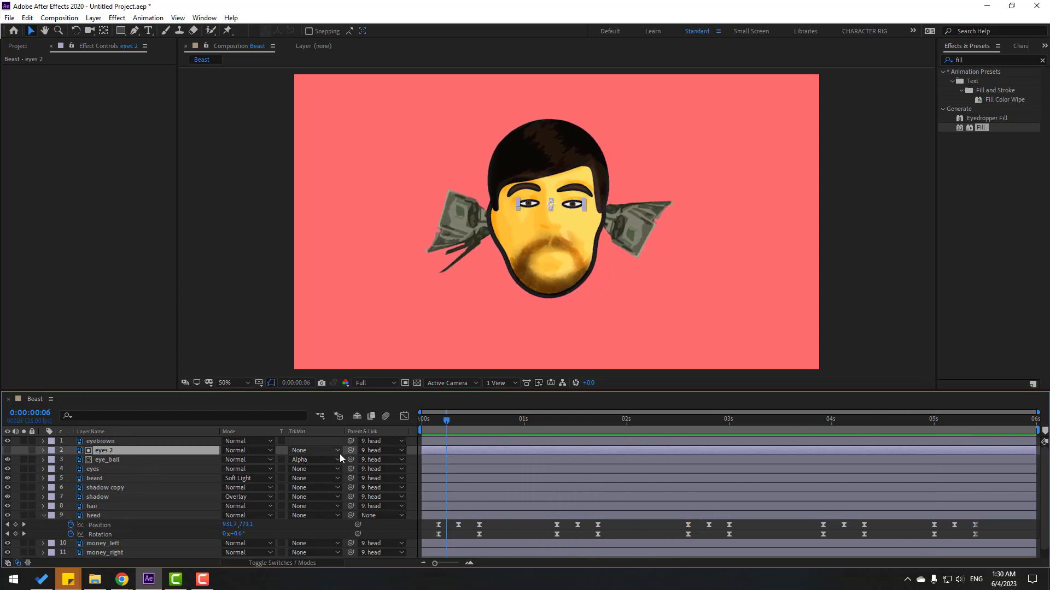
left_click_drag(350, 450, 97, 467)
left_click(94, 470)
key("s")
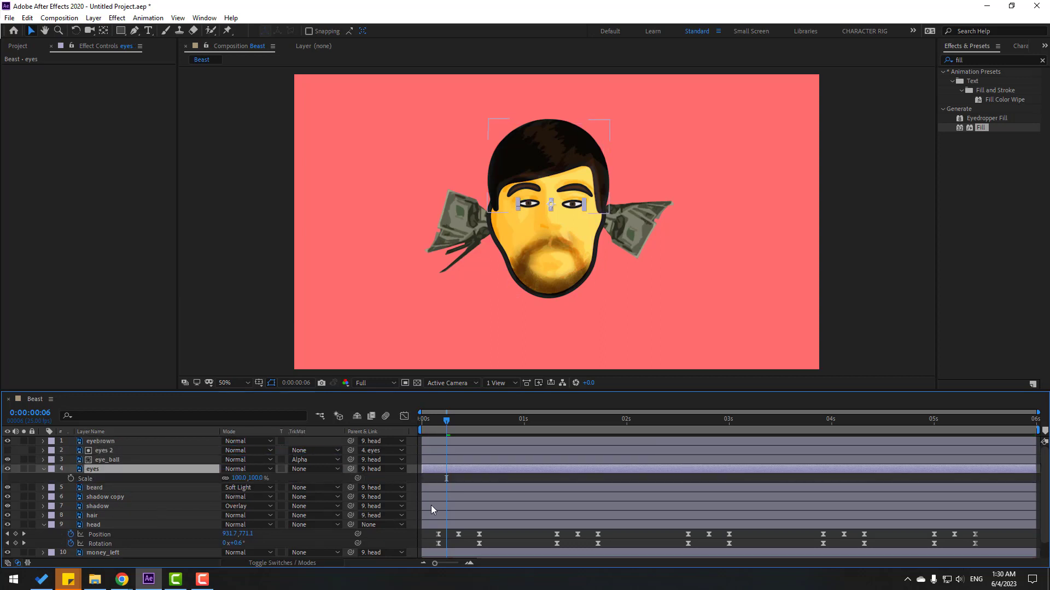
left_click(224, 479)
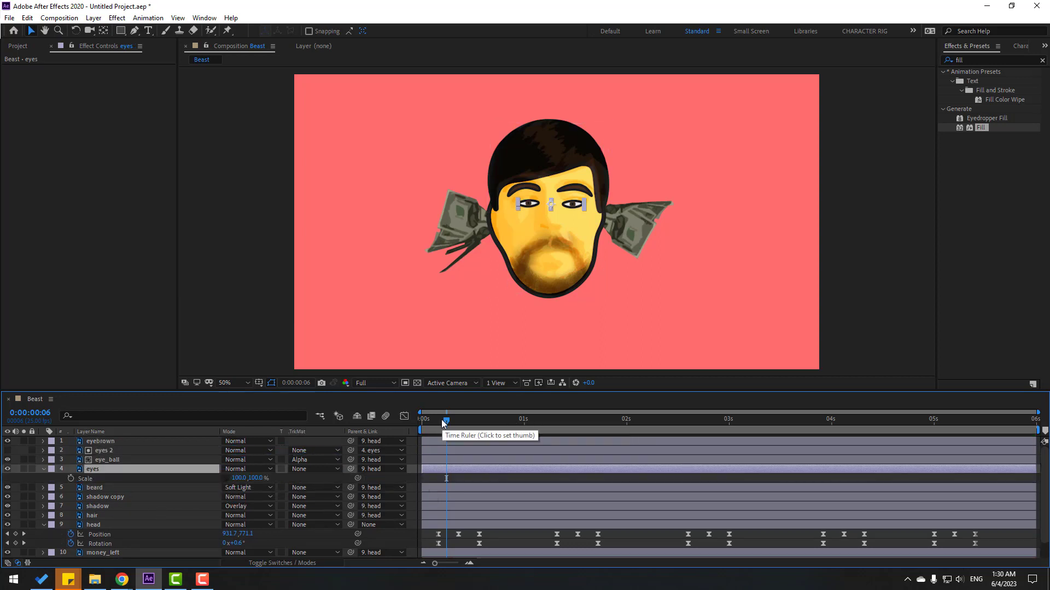
left_click_drag(446, 422, 450, 423)
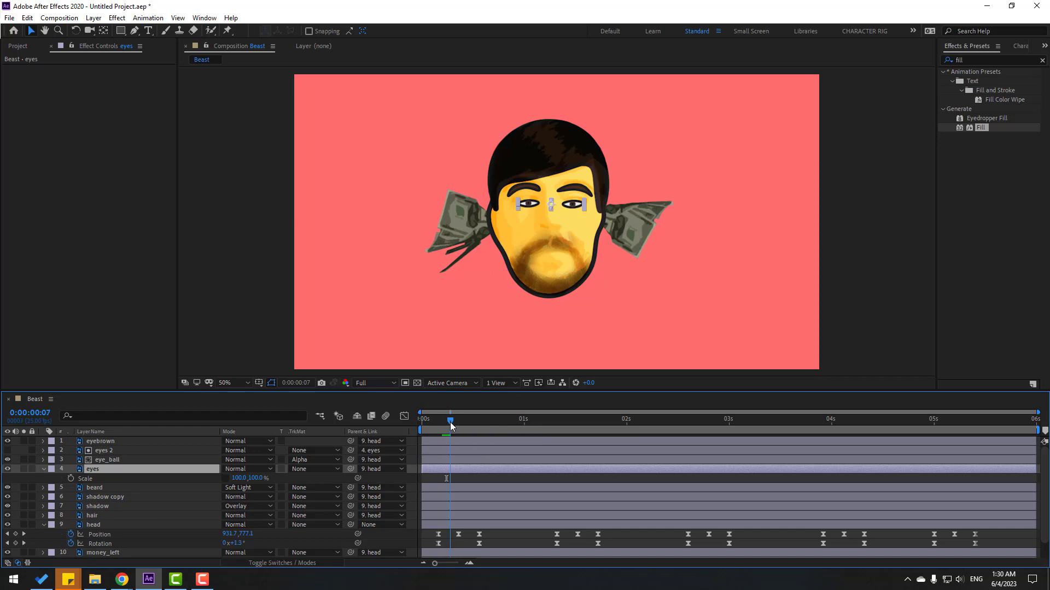
left_click(70, 478)
Squash the eyes to 5% height, reopen them fully at frame 13, and ease the blink keys.
scroll(599, 242, "up", 4)
left_click_drag(505, 174, 507, 195)
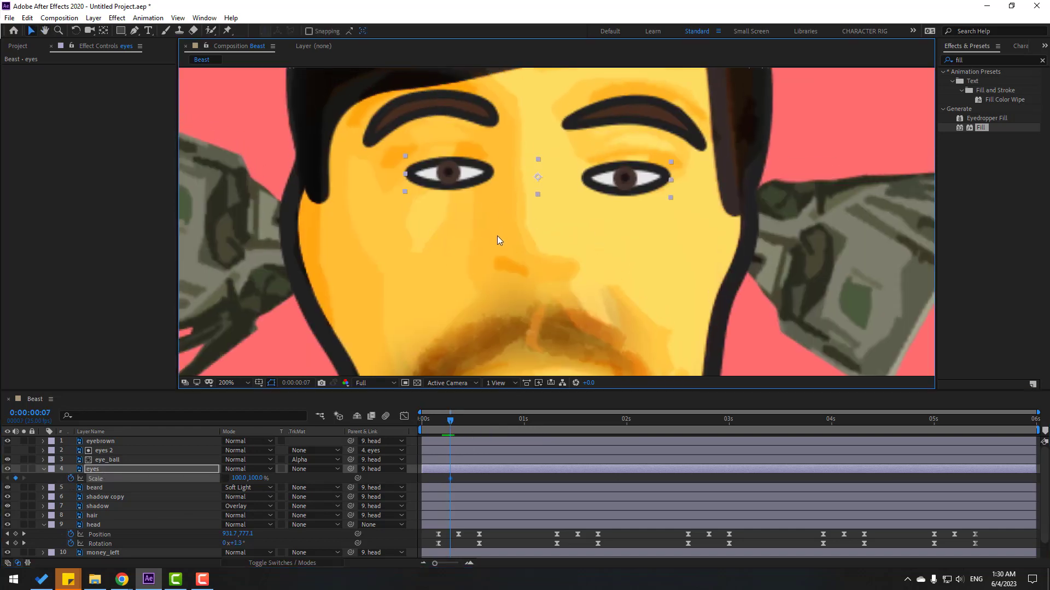
key("Page_Down")
key("Page_Down")
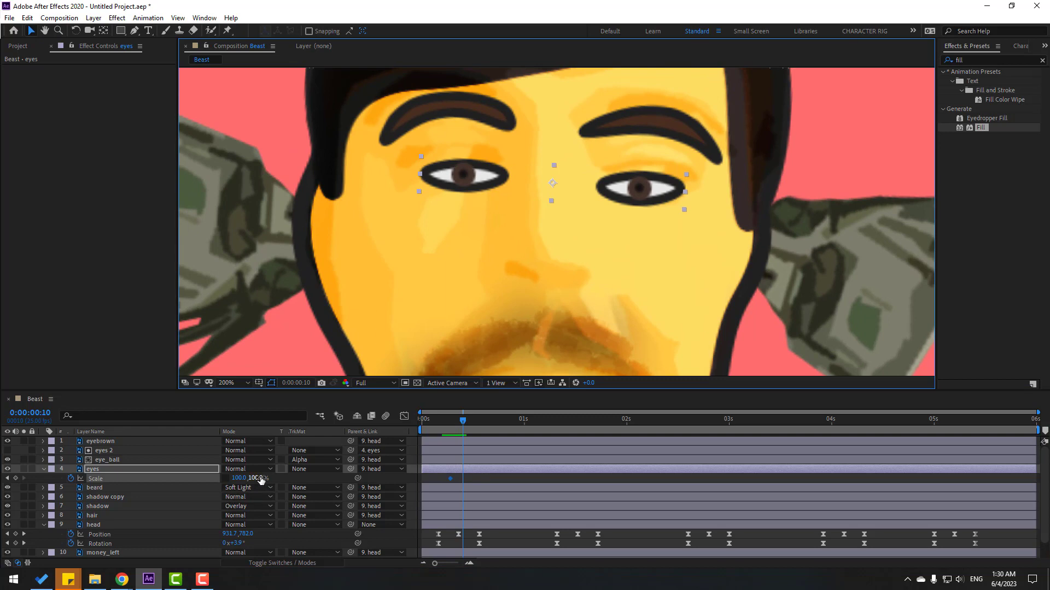
type("5")
key("Return")
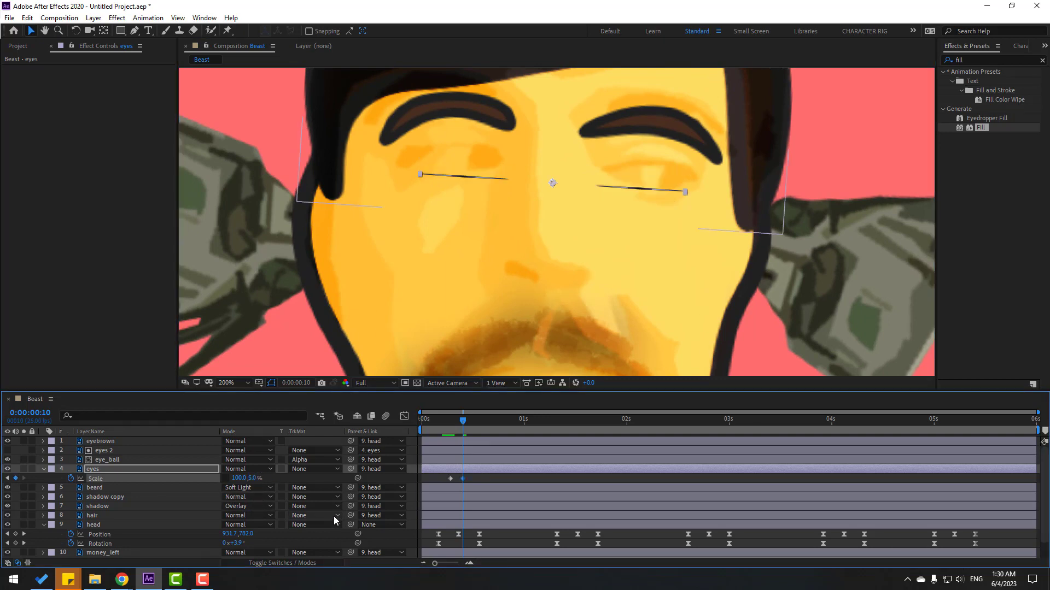
key("Page_Down")
key("Page_Down")
key("Page_Down")
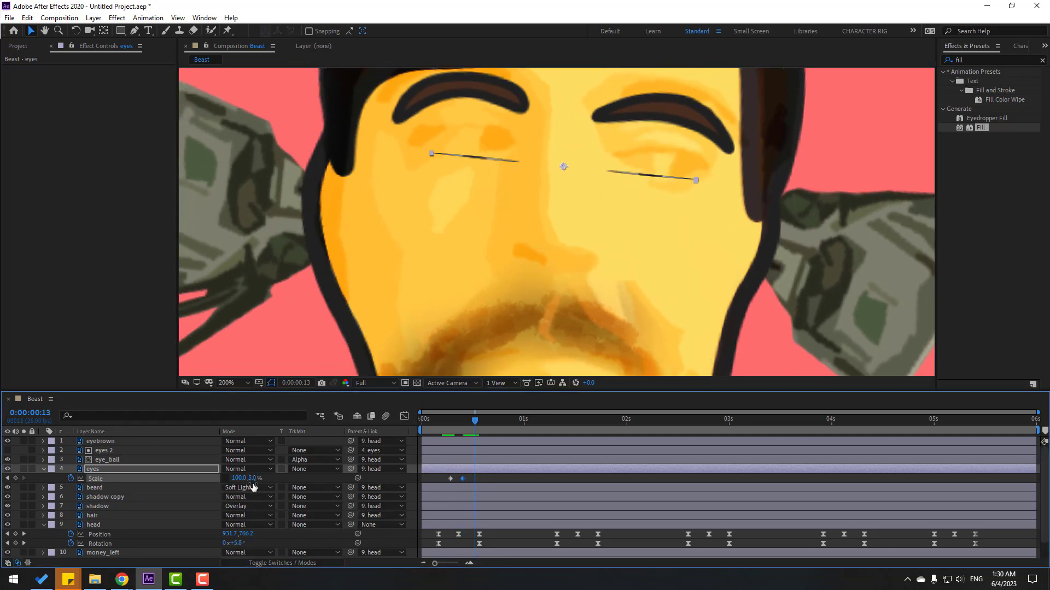
key("Return")
right_click(450, 479)
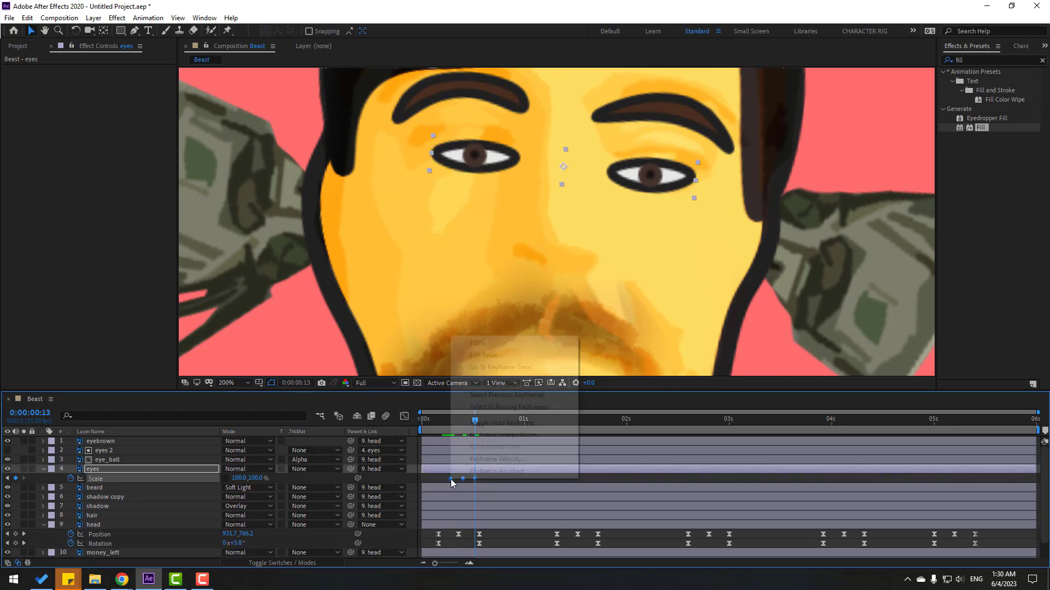
mouse_move(547, 471)
left_click(608, 506)
scroll(701, 260, "down", 2)
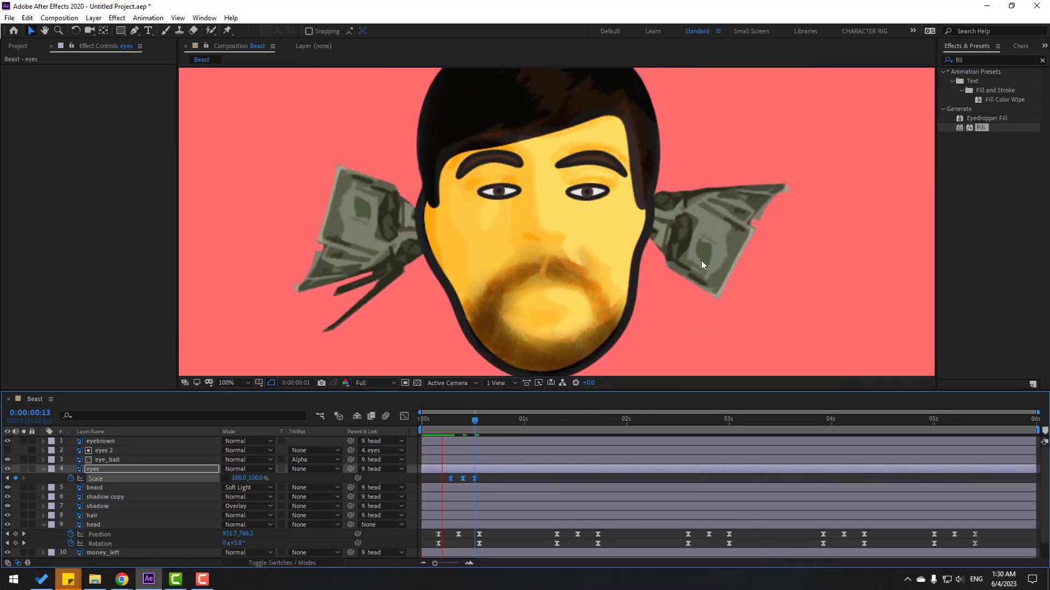
key("space")
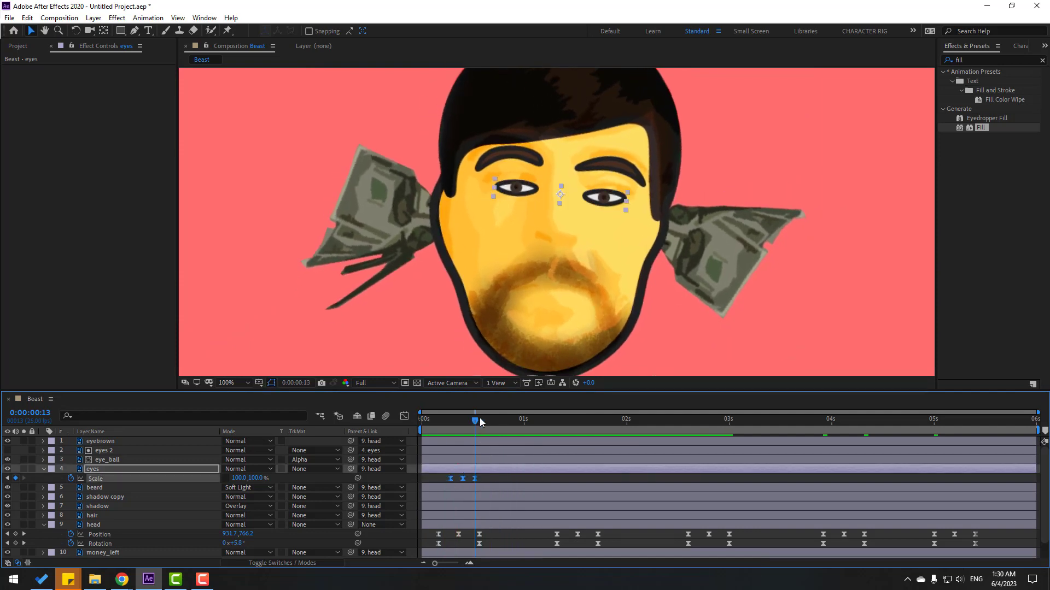
Paste copies of the blink from 2:06 onward through 5:09, then preview the animation.
left_click_drag(480, 418, 661, 419)
key("ctrl+v")
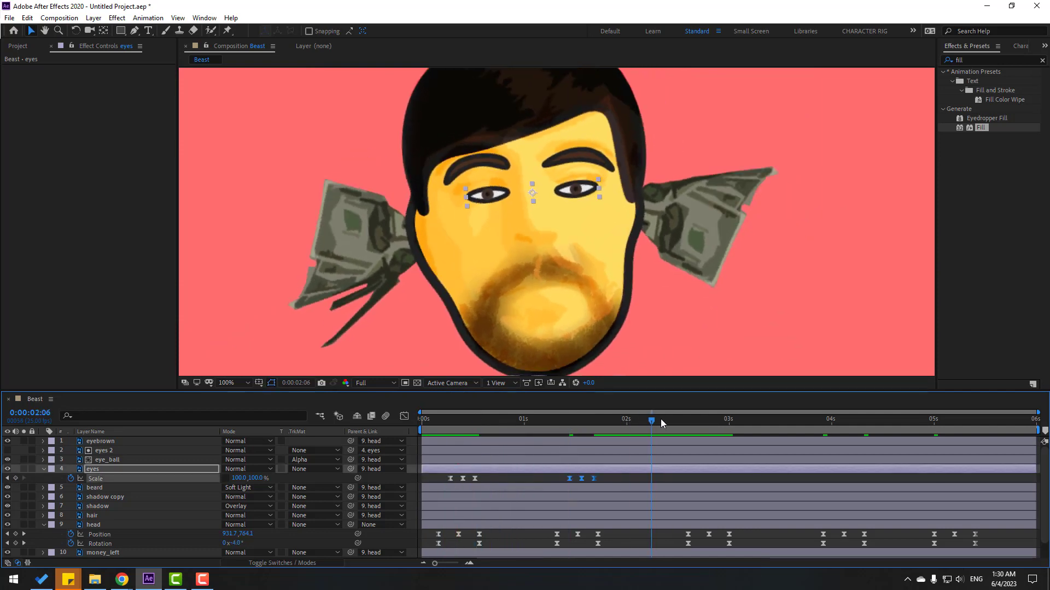
left_click(660, 418)
key("ctrl+v")
left_click(757, 419)
key("ctrl+v")
left_click(870, 418)
left_click(971, 419)
key("ctrl+v")
scroll(655, 281, "down", 1)
key("space")
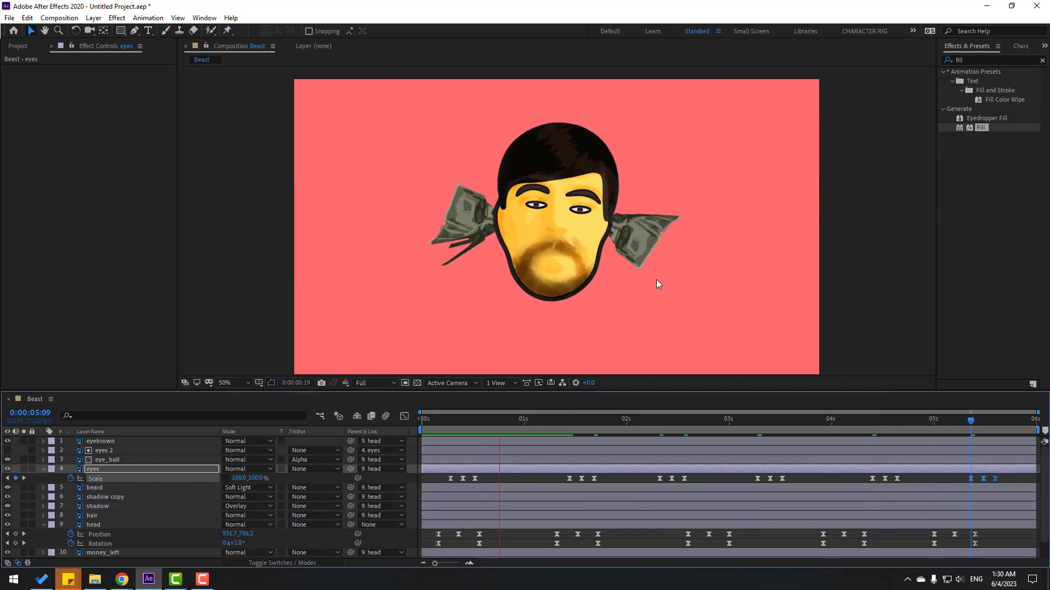
left_click(422, 421)
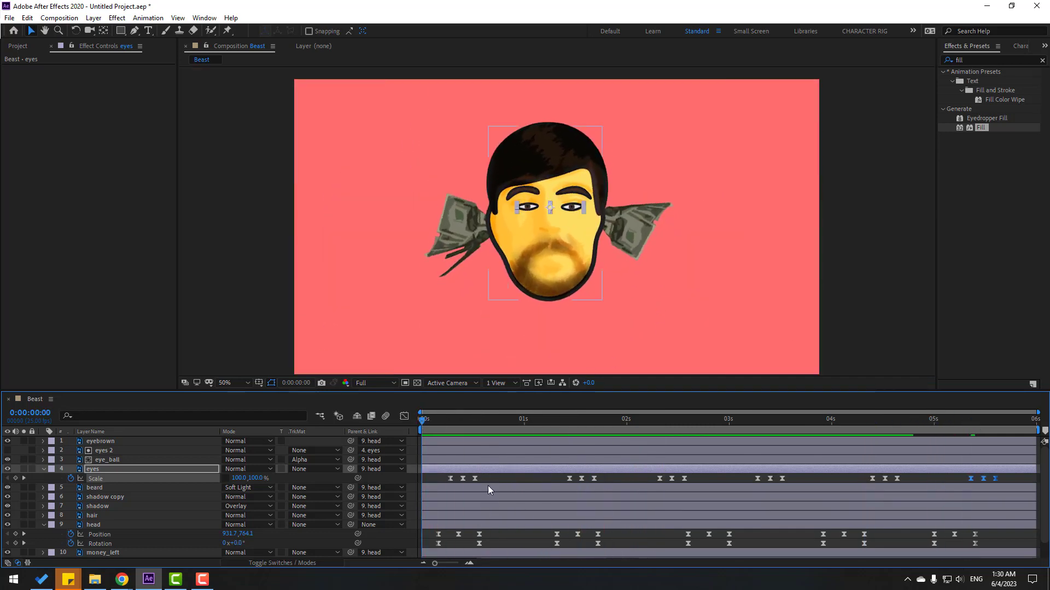
Check the blink at frames 8 and 6, then select the eye_ball layer.
left_click(454, 421)
scroll(506, 333, "up", 1)
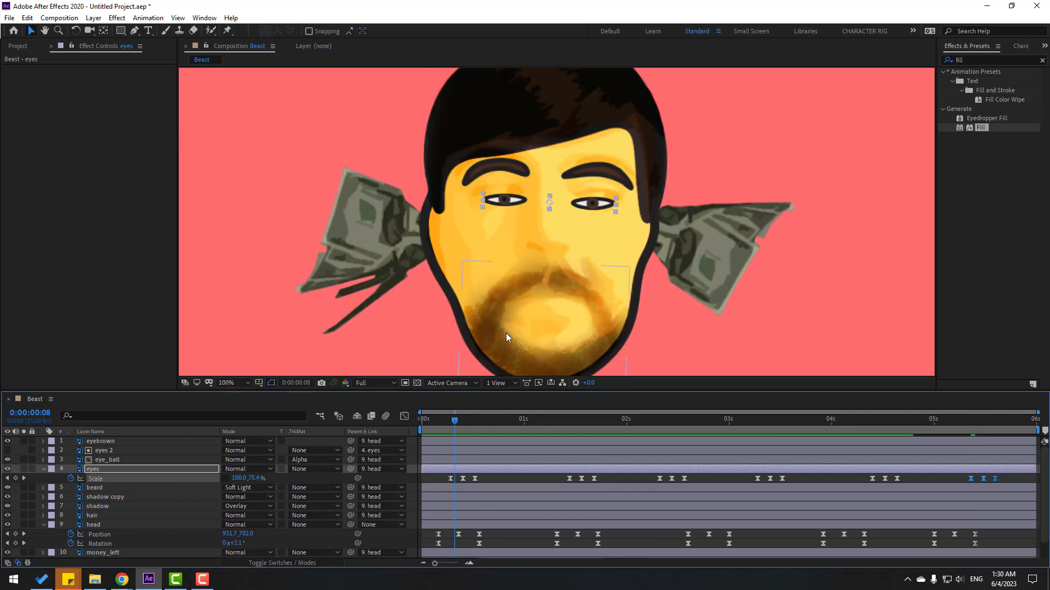
left_click(447, 422)
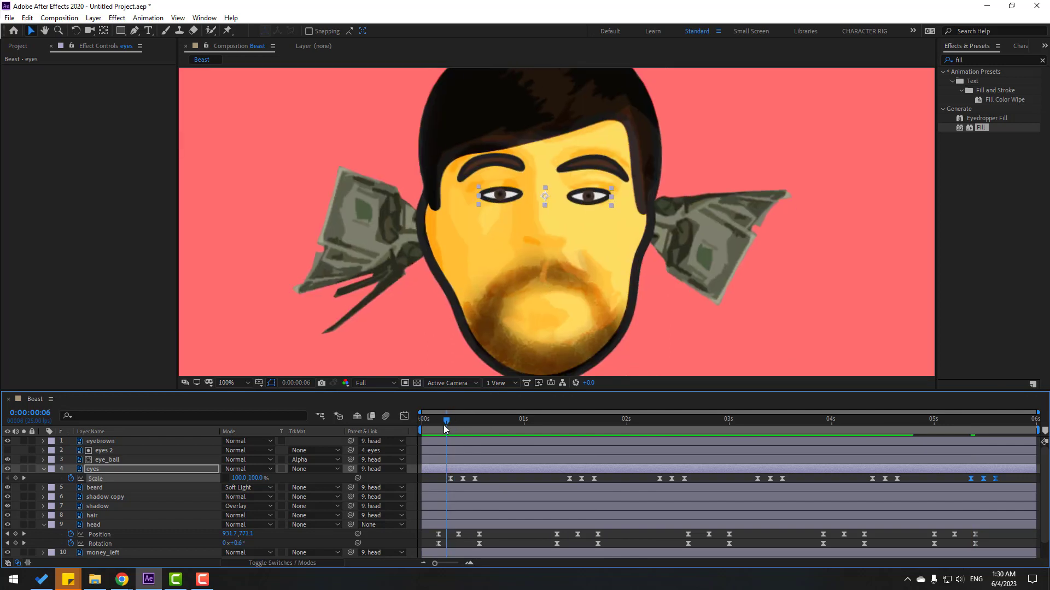
left_click(129, 463)
Keyframe the eye_ball Position and shift the pupils right for a first, slightly delayed glance.
key("p")
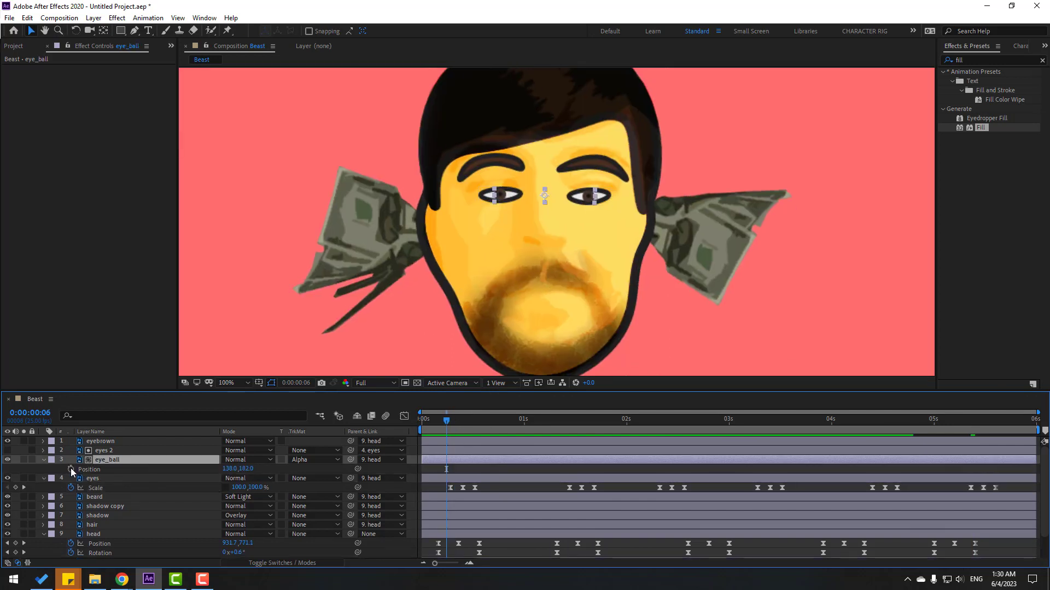
left_click(70, 469)
scroll(533, 222, "up", 1)
key("Page_Down")
key("Page_Down")
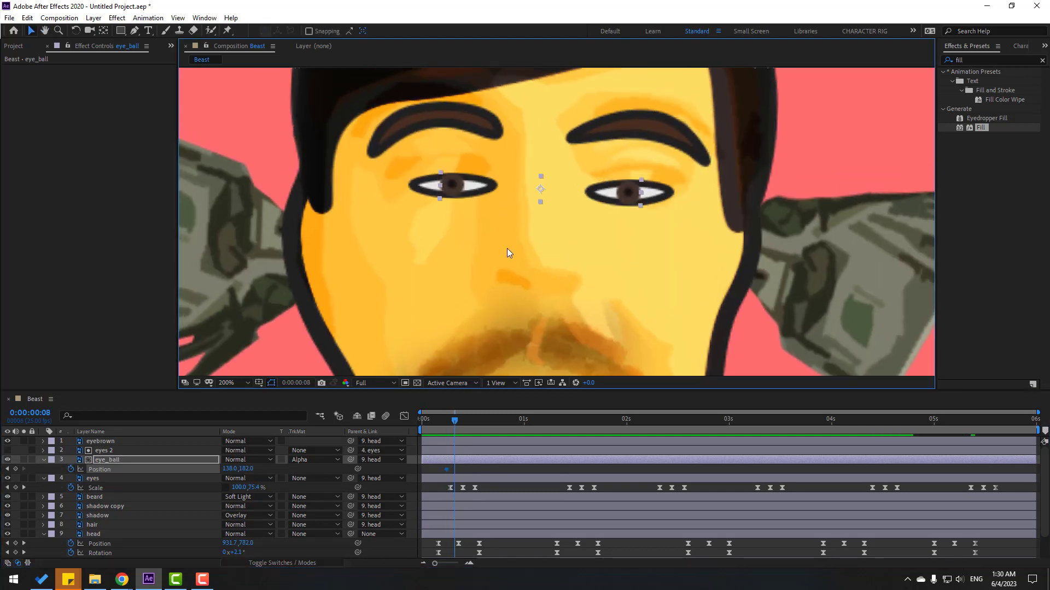
left_click_drag(444, 190, 465, 191)
mouse_move(463, 466)
left_mouse_down()
mouse_move(431, 472)
mouse_move(467, 470)
left_mouse_up()
key("space")
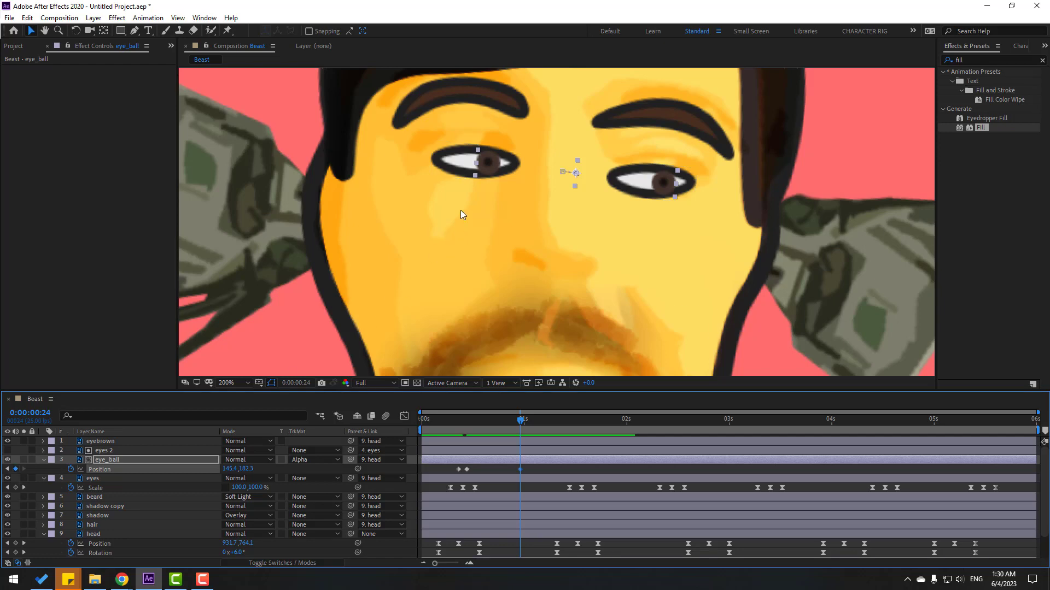
Move the pupils back left and push that glance's keyframes to about 1:13.
left_click_drag(487, 171, 479, 171)
left_click_drag(535, 465, 581, 468)
scroll(630, 294, "down", 1)
key("space")
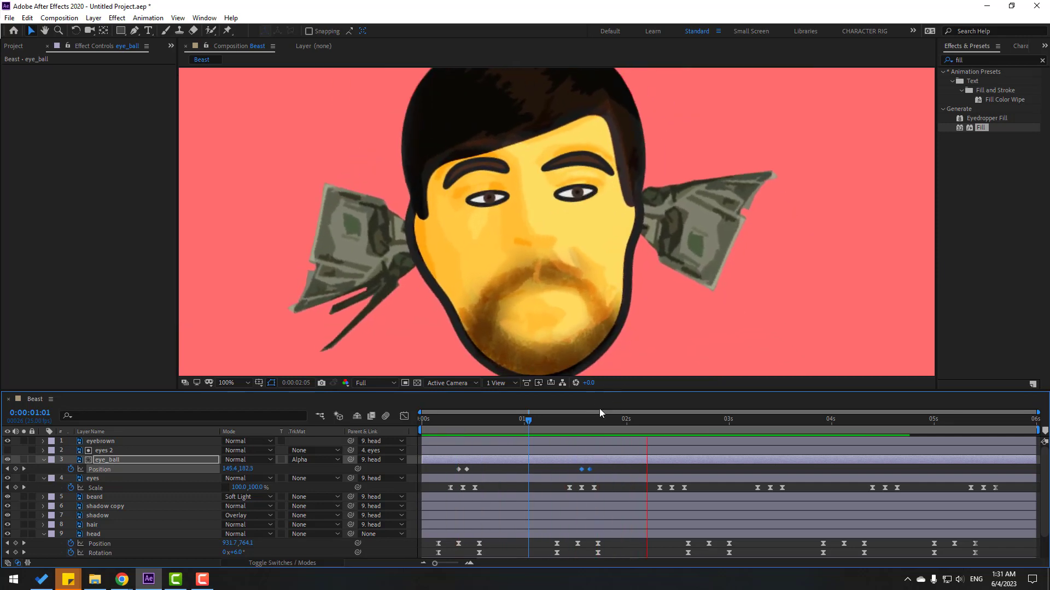
key("space")
Add a leftward pupil glance and pull the head's turn keyframes back to match it.
scroll(495, 218, "up", 1)
left_click_drag(427, 186, 394, 176)
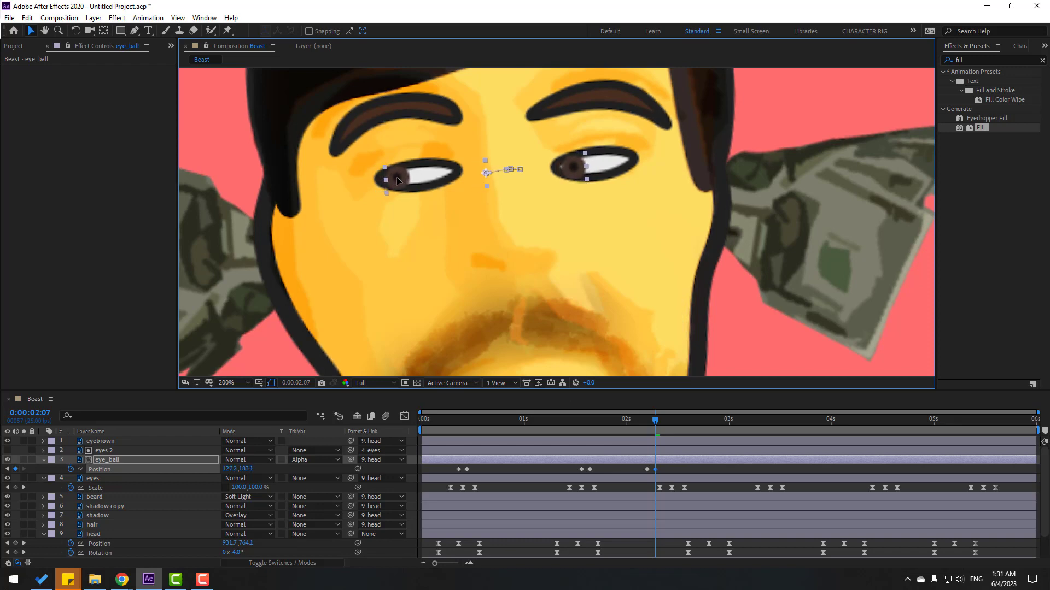
left_click_drag(657, 471, 673, 471)
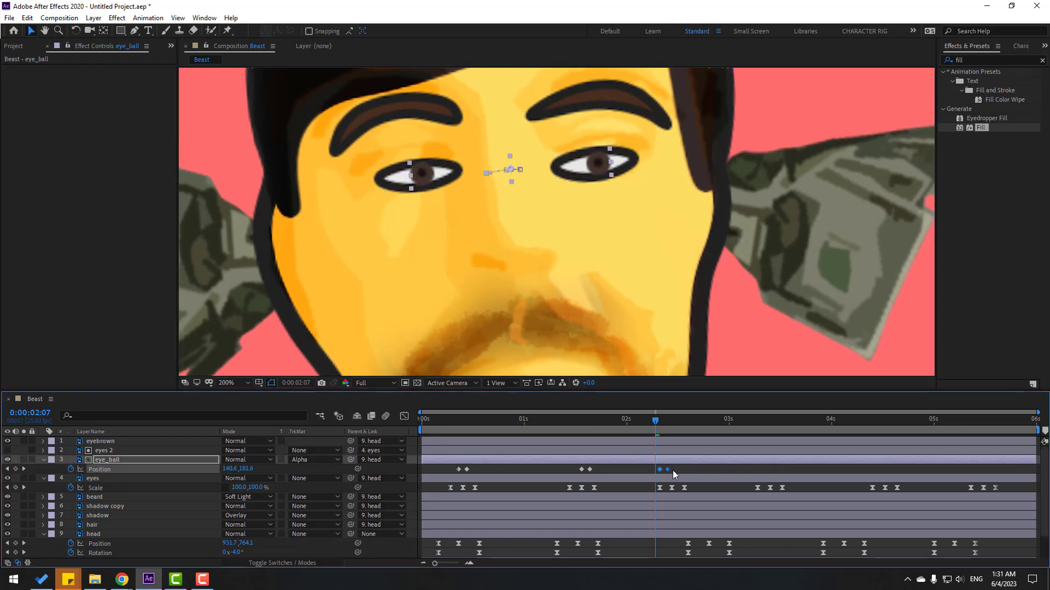
left_click_drag(654, 419, 676, 424)
left_click_drag(697, 465, 681, 489)
left_click(746, 542)
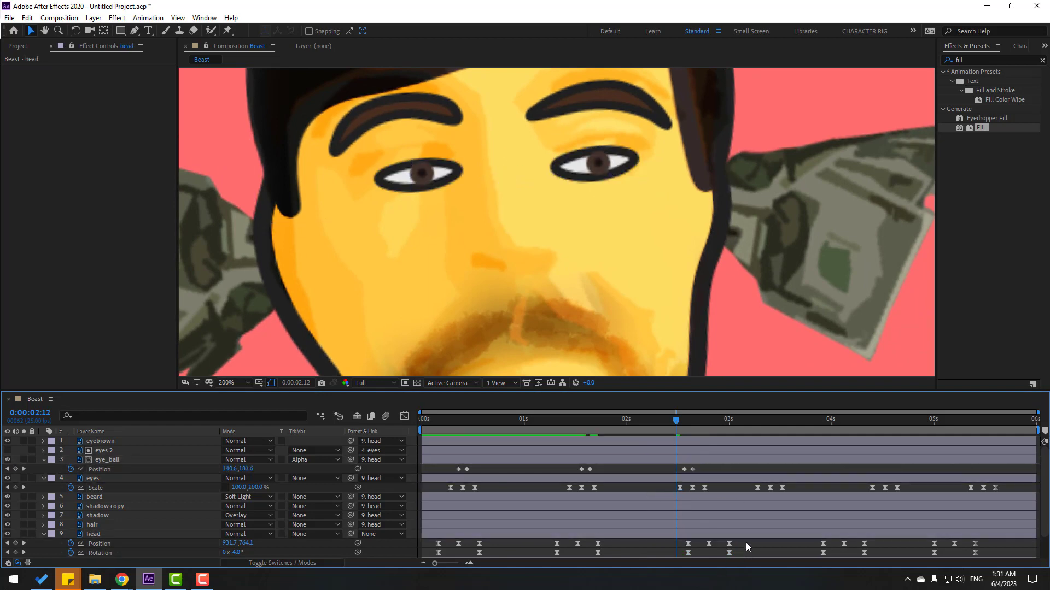
left_click_drag(745, 542, 677, 550)
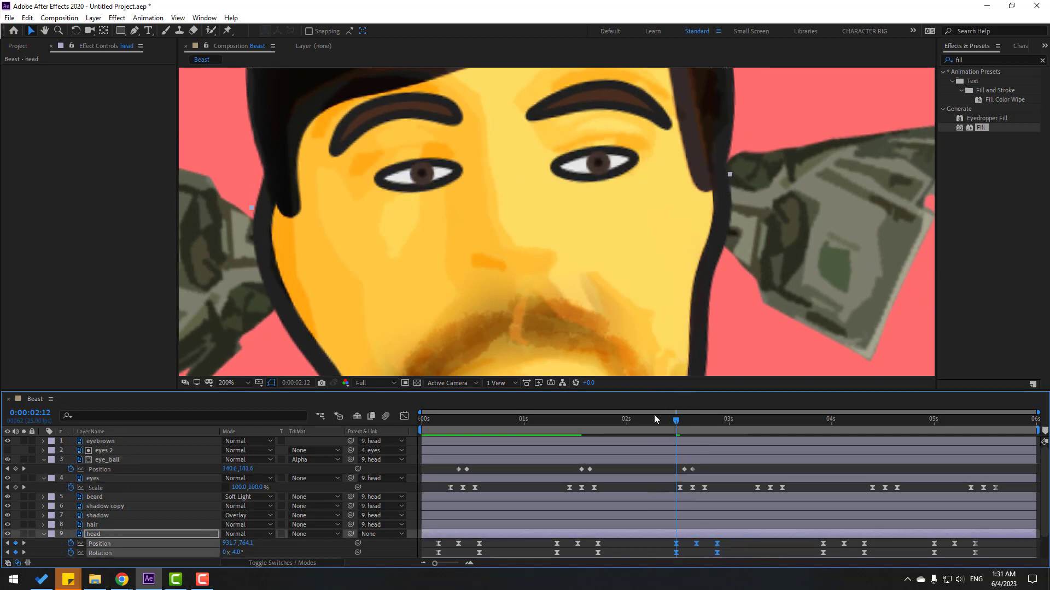
left_click_drag(690, 425, 749, 411)
Add a rightward glance and retime the head's turn keyframes, moving the last turn to about 4:12.
left_click(16, 470)
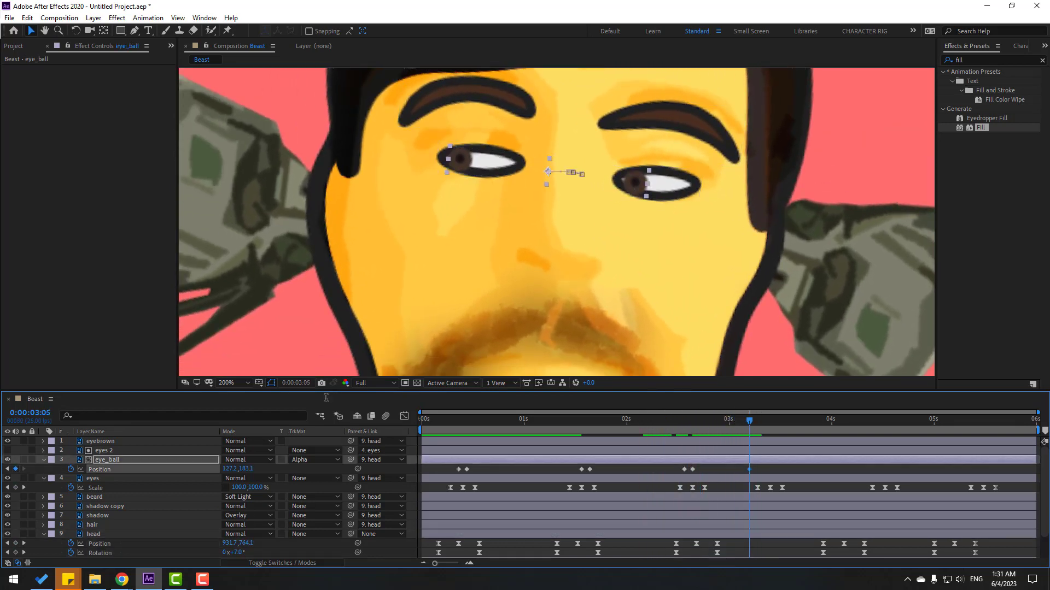
left_click_drag(458, 164, 478, 162)
mouse_move(770, 475)
left_mouse_down()
mouse_move(743, 466)
mouse_move(775, 470)
left_mouse_up()
left_click_drag(882, 548, 761, 553)
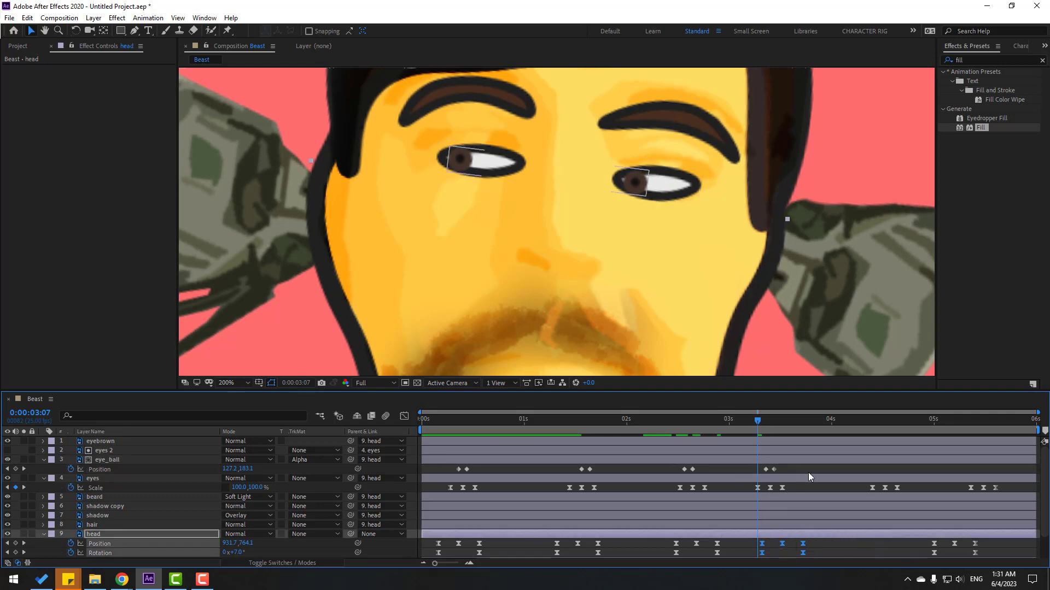
left_click_drag(808, 469, 750, 557)
left_click_drag(756, 482, 789, 484)
left_click_drag(908, 479, 867, 485)
left_click_drag(978, 528, 877, 549)
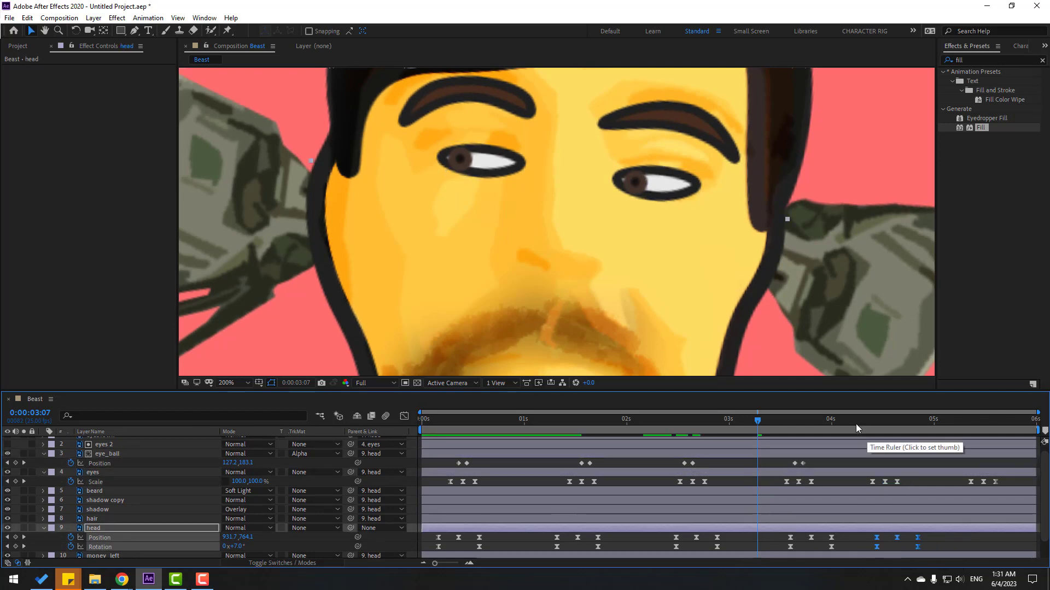
Add the final rightward pupil glance starting at 4:06, retimed slightly later.
left_click(855, 424)
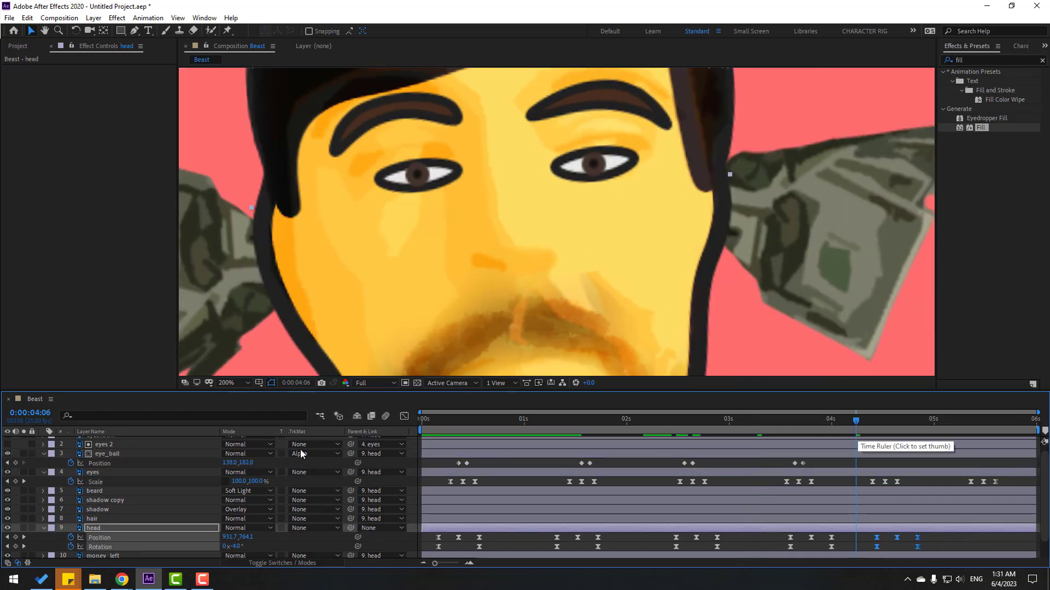
left_click(16, 464)
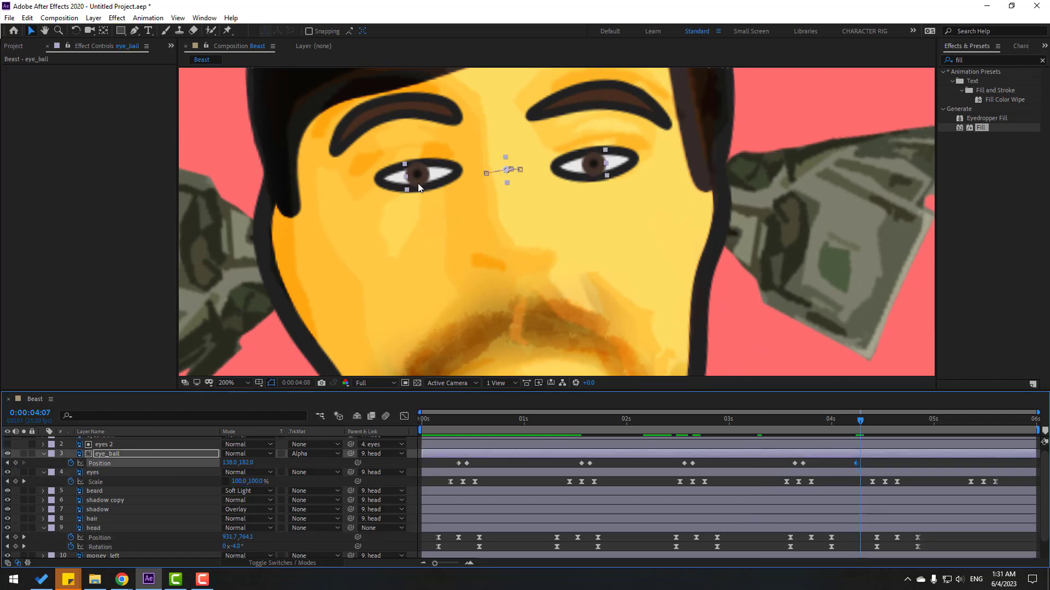
key("Page_Down")
left_click_drag(419, 188, 426, 187)
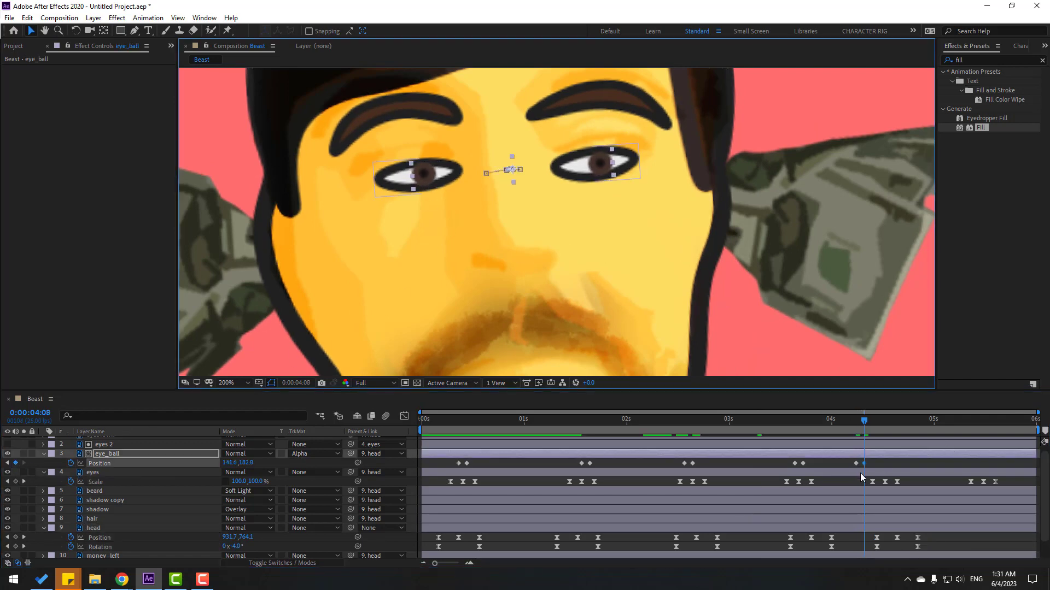
left_click_drag(857, 463, 877, 464)
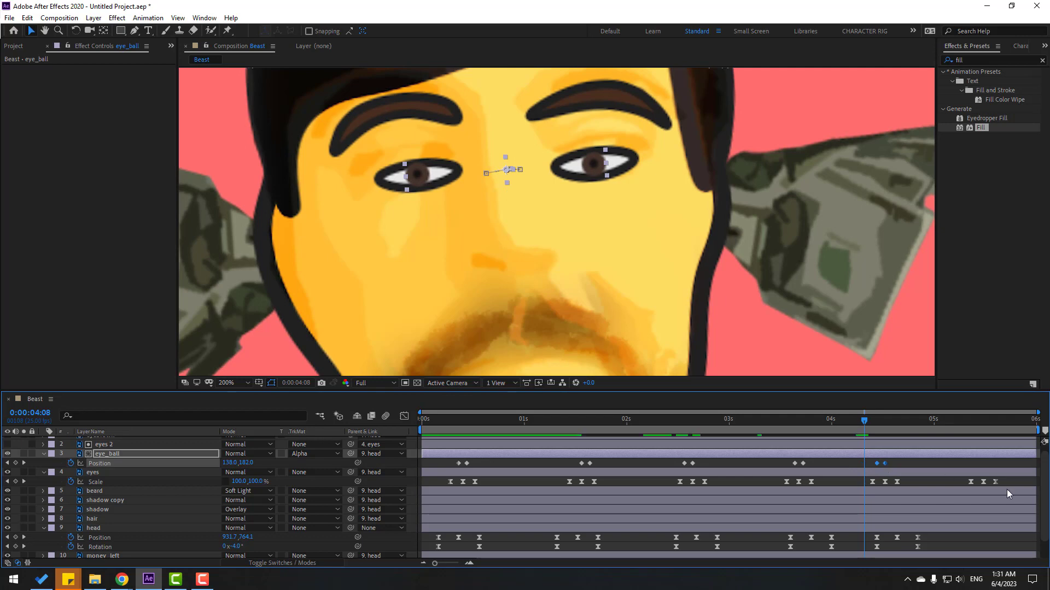
Delete the last blink's Scale keyframes on the eyes layer.
left_click_drag(1012, 479, 949, 496)
key("Delete")
scroll(795, 315, "down", 1)
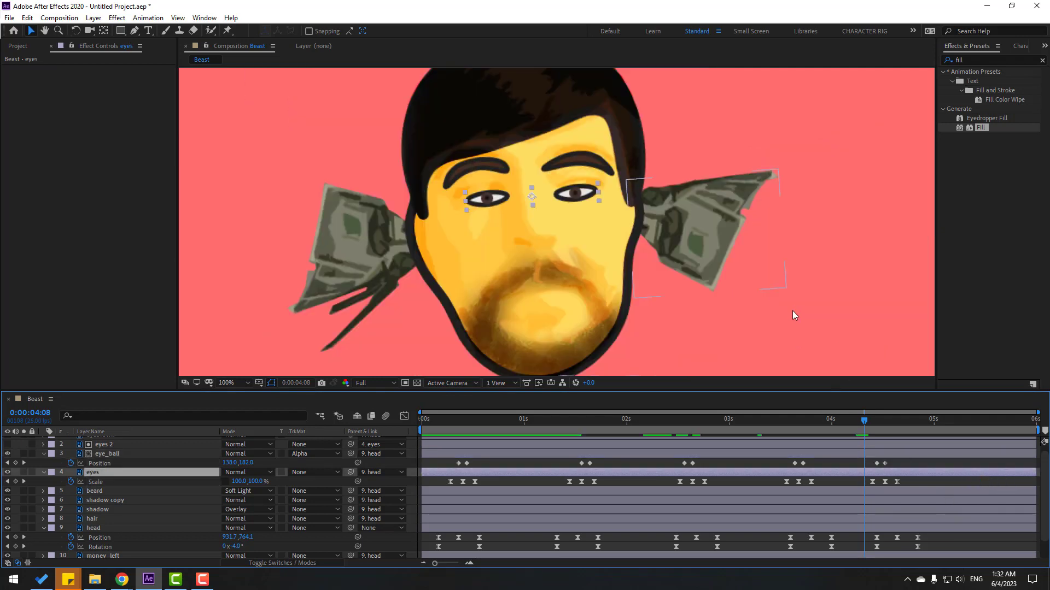
End the work area at about 5:08, view the composition at 50%, and preview the trimmed animation.
left_click_drag(1037, 431, 960, 431)
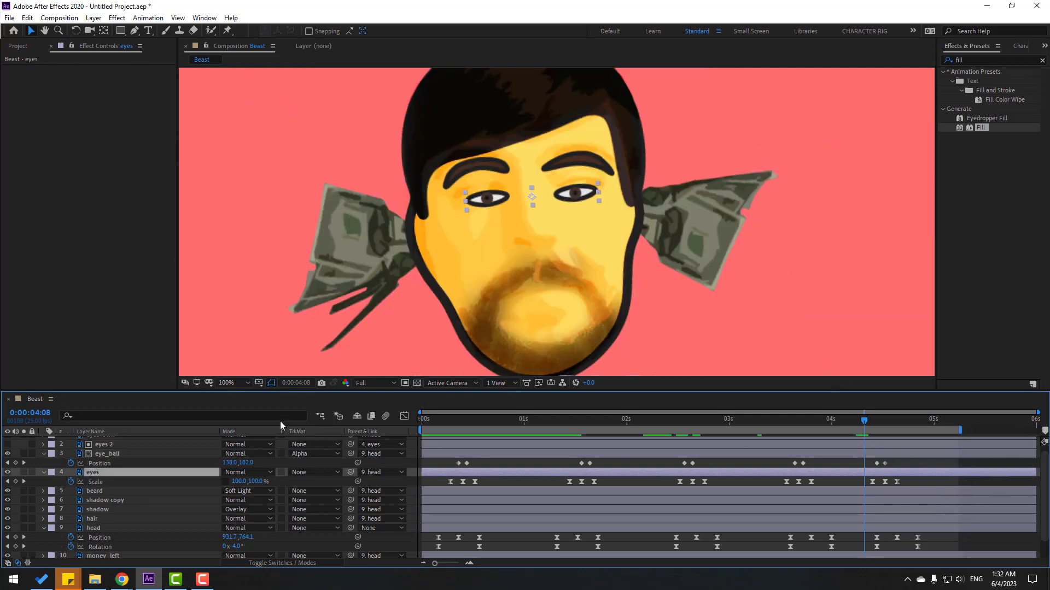
left_click(236, 383)
left_click(244, 197)
key("space")
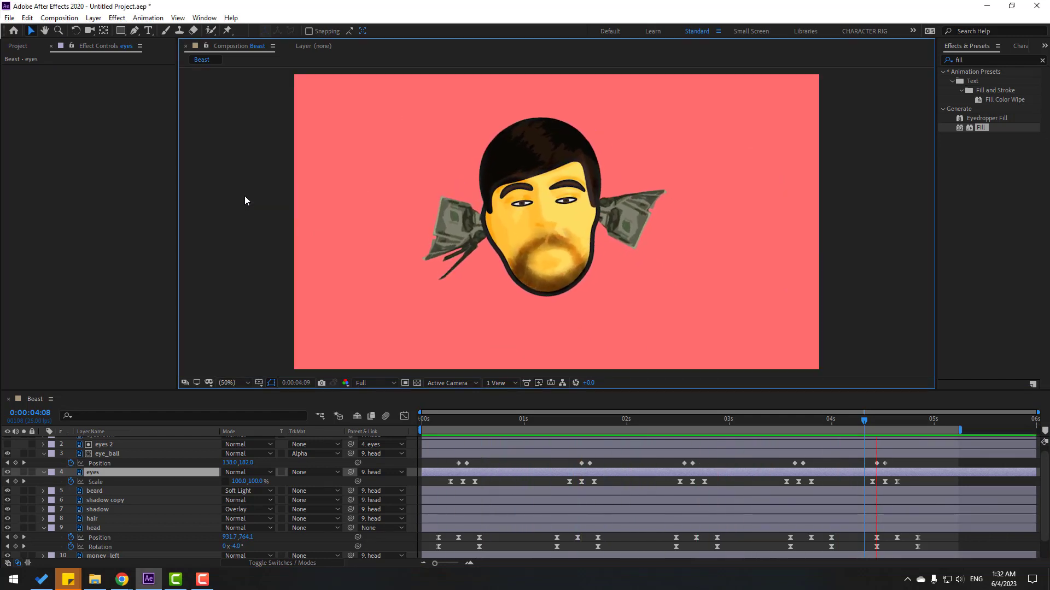
left_click(450, 422)
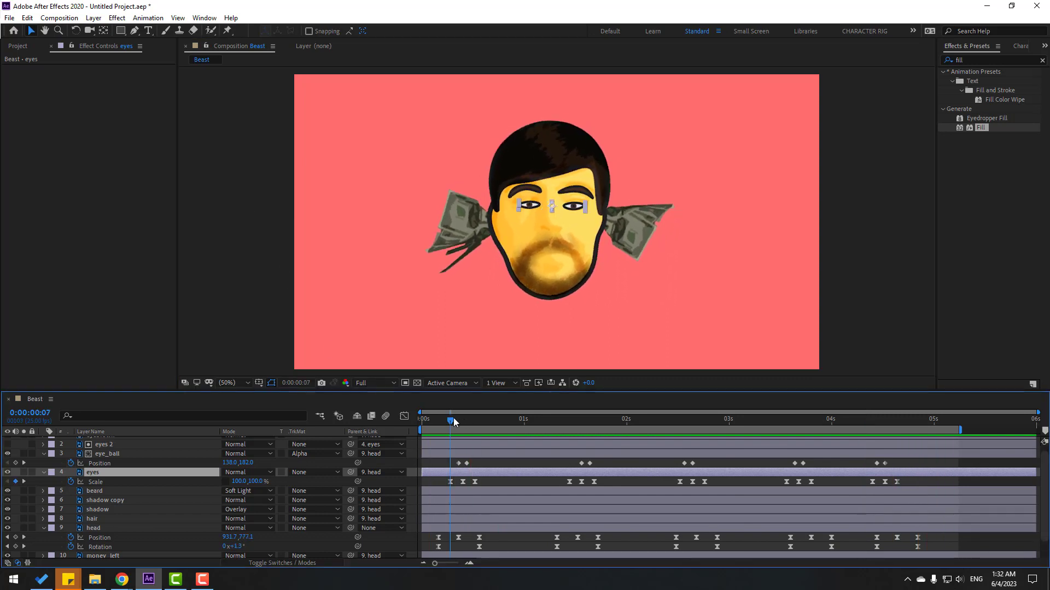
left_click_drag(453, 424, 546, 450)
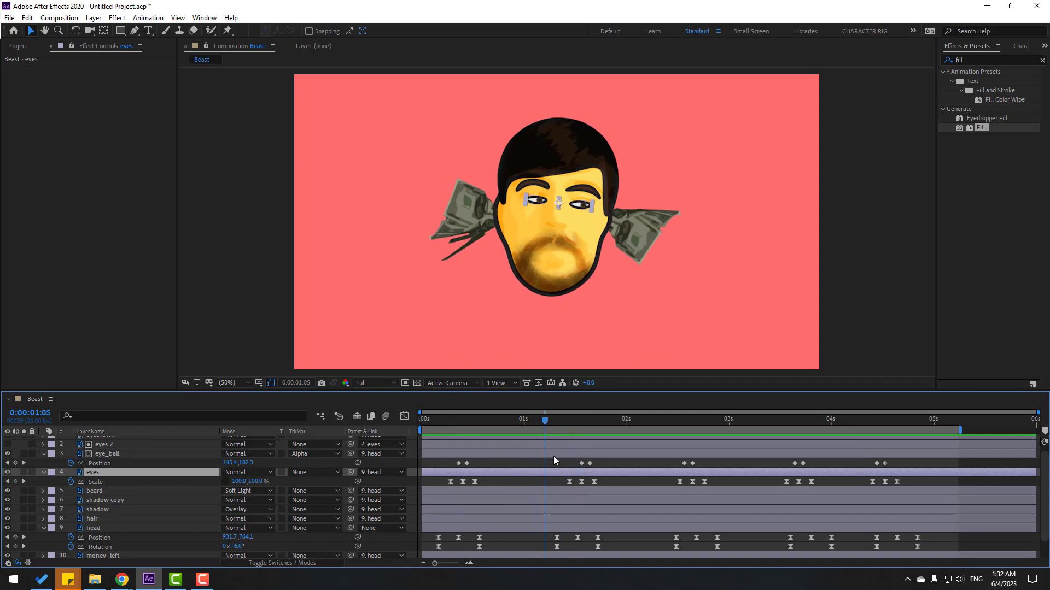
Import the Lipsync01 video and add it to the composition as the mouth layer.
left_click(18, 46)
right_click(63, 200)
mouse_move(76, 259)
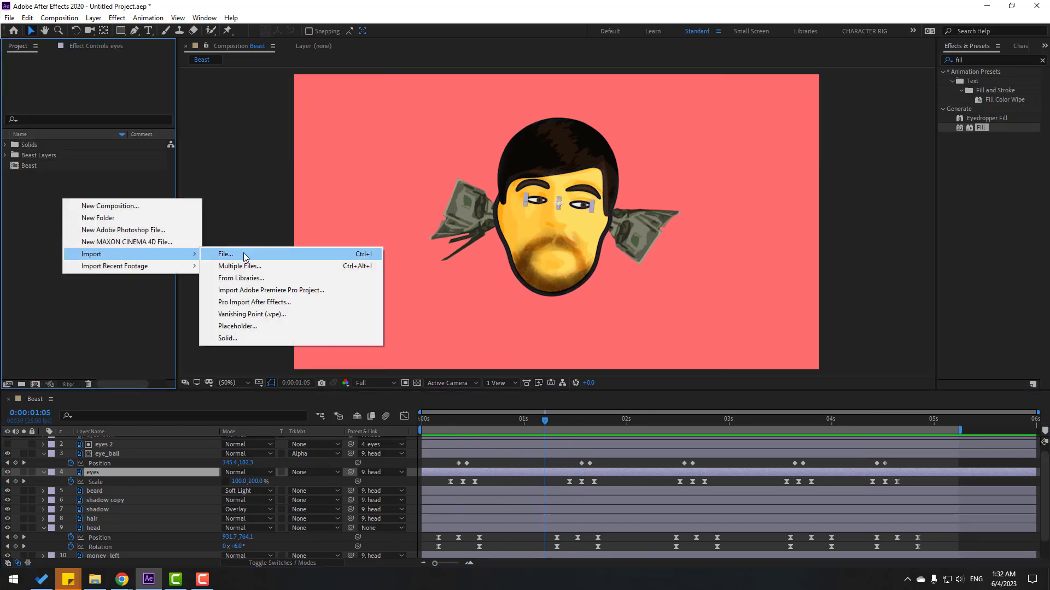
left_click(258, 254)
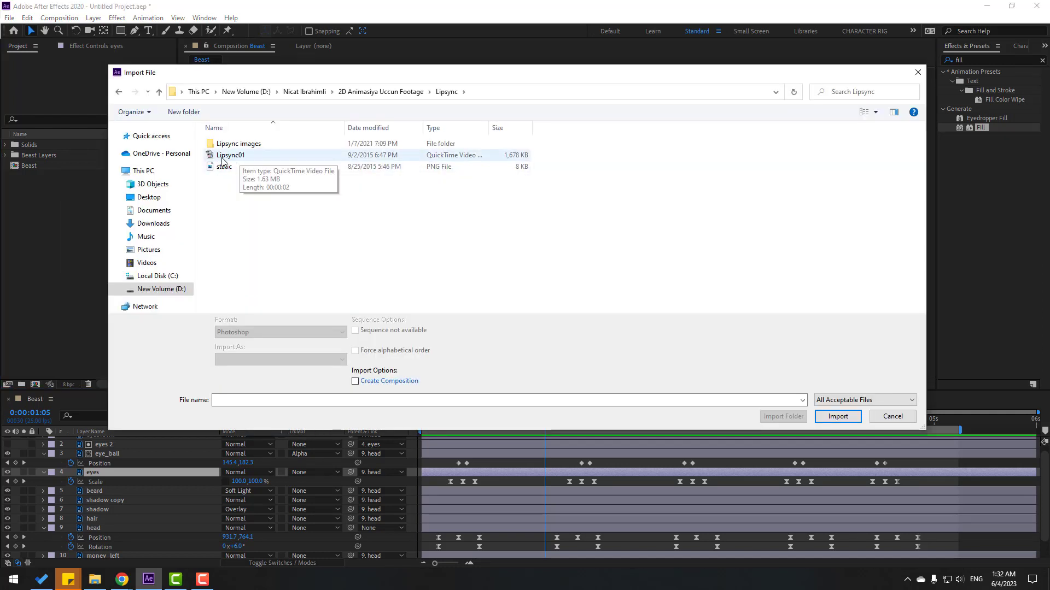
left_click(263, 157)
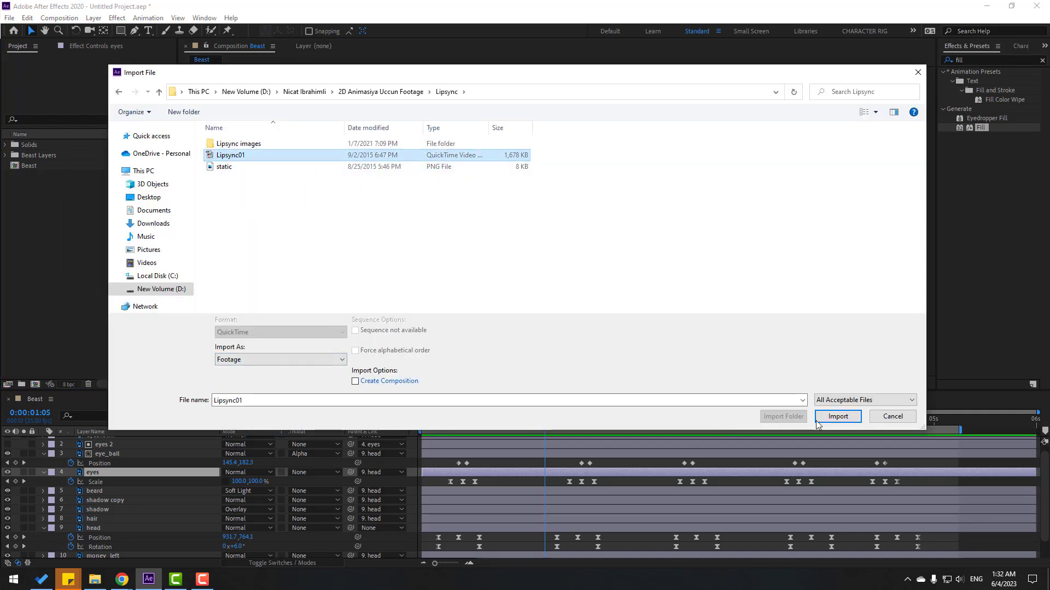
left_click(837, 418)
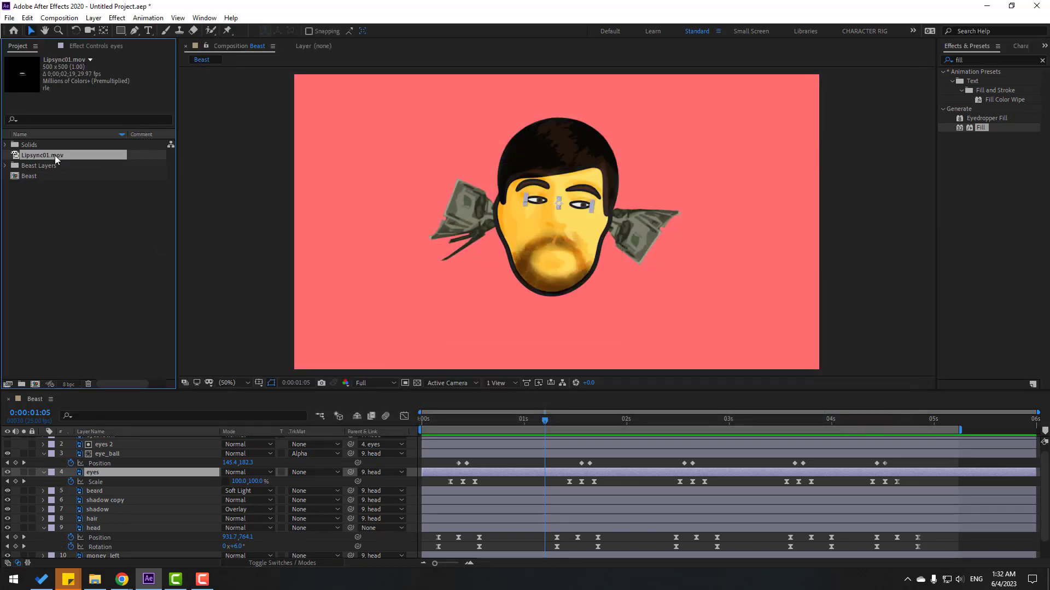
left_click_drag(57, 159, 118, 442)
Time-stretch the Lipsync01 mouth layer with a 150 stretch factor.
right_click(120, 441)
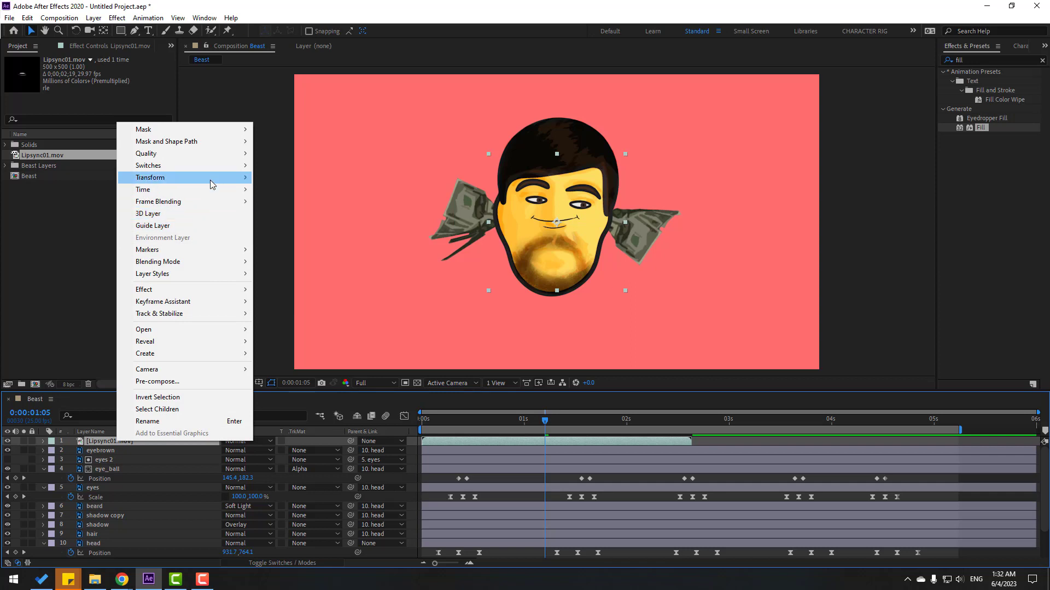
mouse_move(211, 190)
left_click(314, 213)
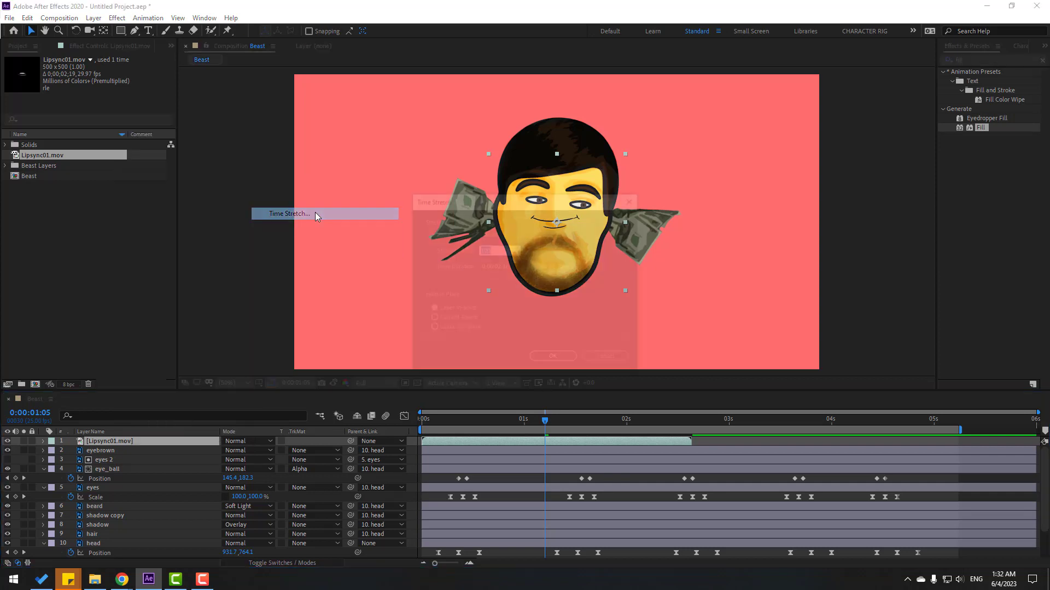
type("150")
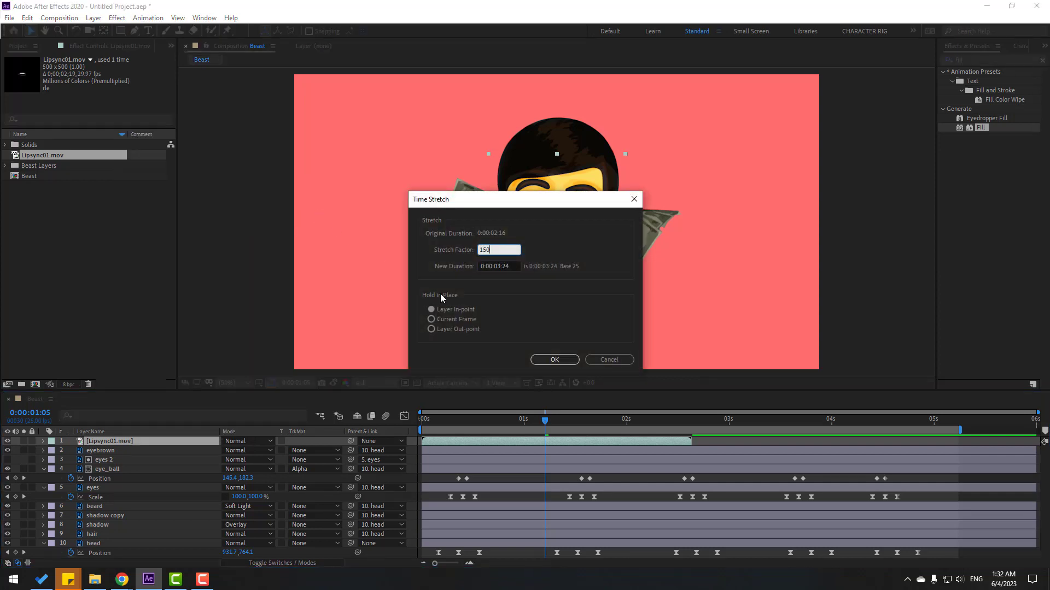
left_click(535, 359)
Scale the mouth to 56%, nudge it up on the face, and parent it to head.
scroll(578, 245, "up", 2)
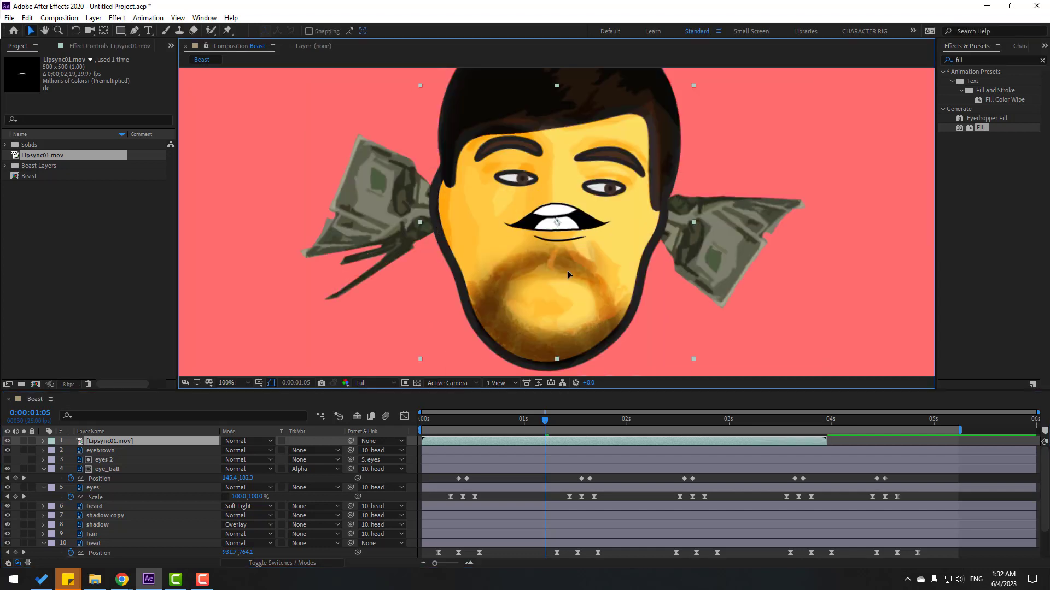
key("s")
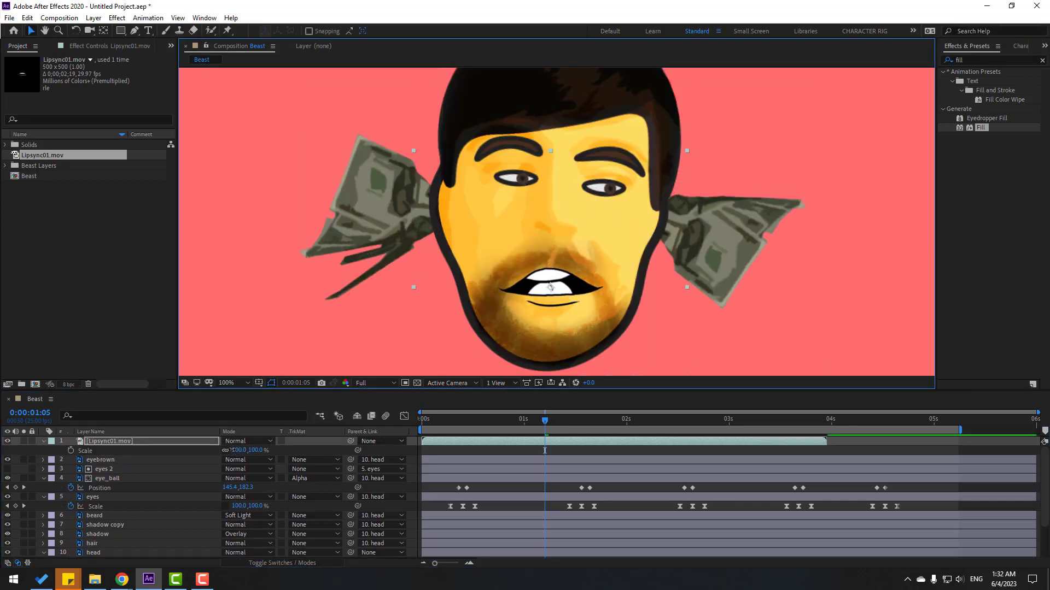
left_click_drag(233, 450, 208, 451)
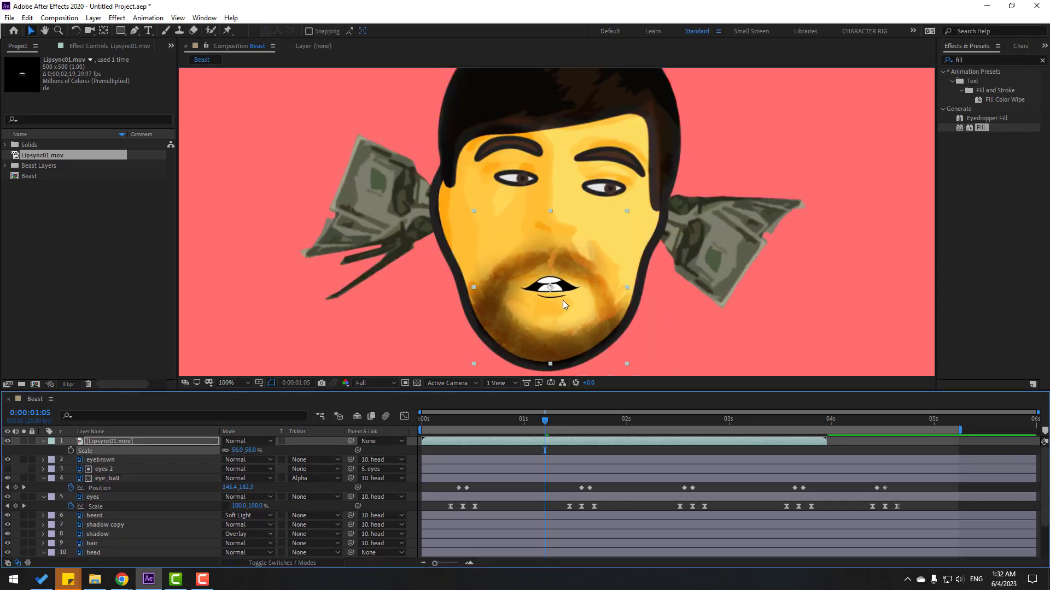
left_click_drag(563, 298, 563, 294)
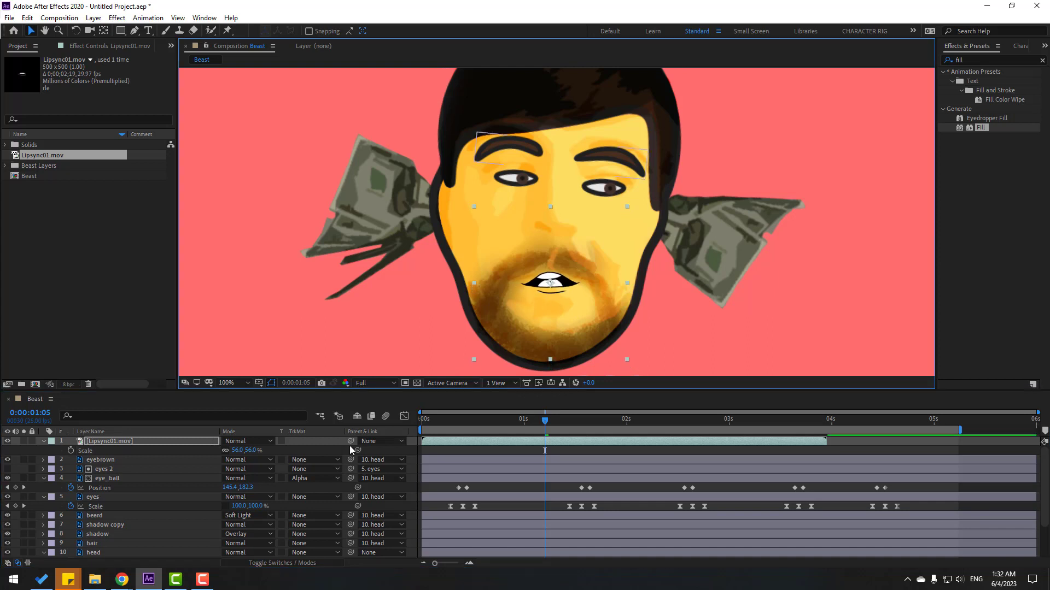
left_click_drag(353, 444, 93, 553)
At 1:02, move the mouth slightly lower on the face and preview the result.
left_click(230, 383)
left_click(250, 205)
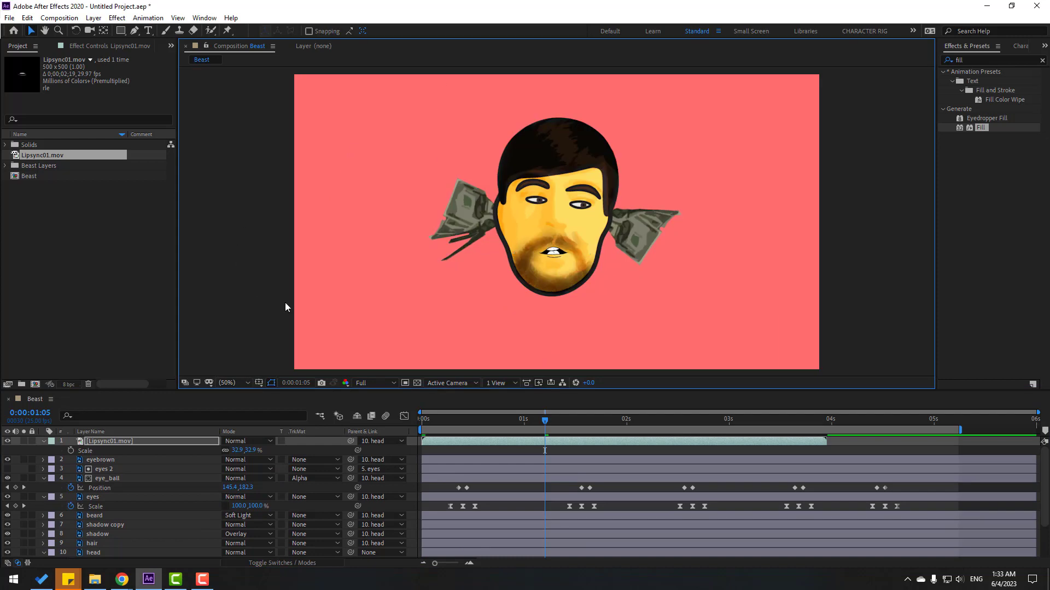
left_click(532, 417)
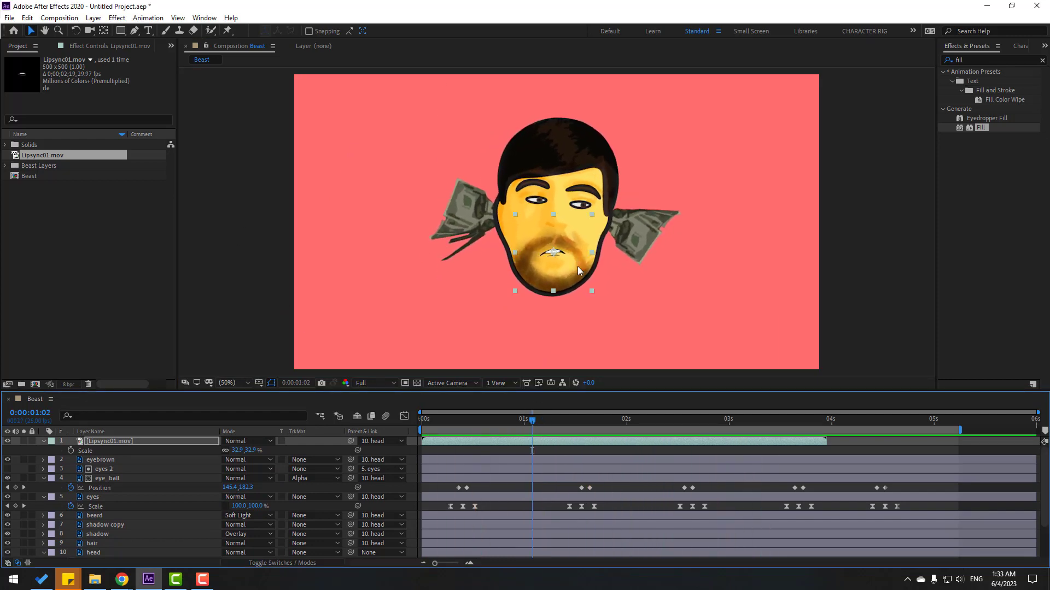
key("slash")
left_click_drag(558, 290, 560, 298)
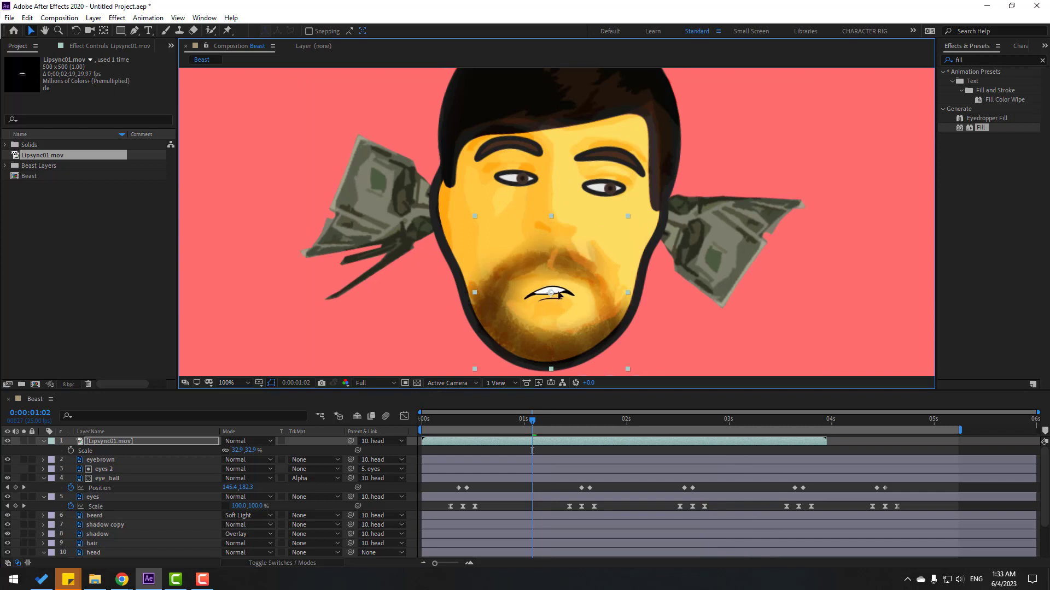
key("space")
key("comma")
key("comma")
key("comma")
key("comma")
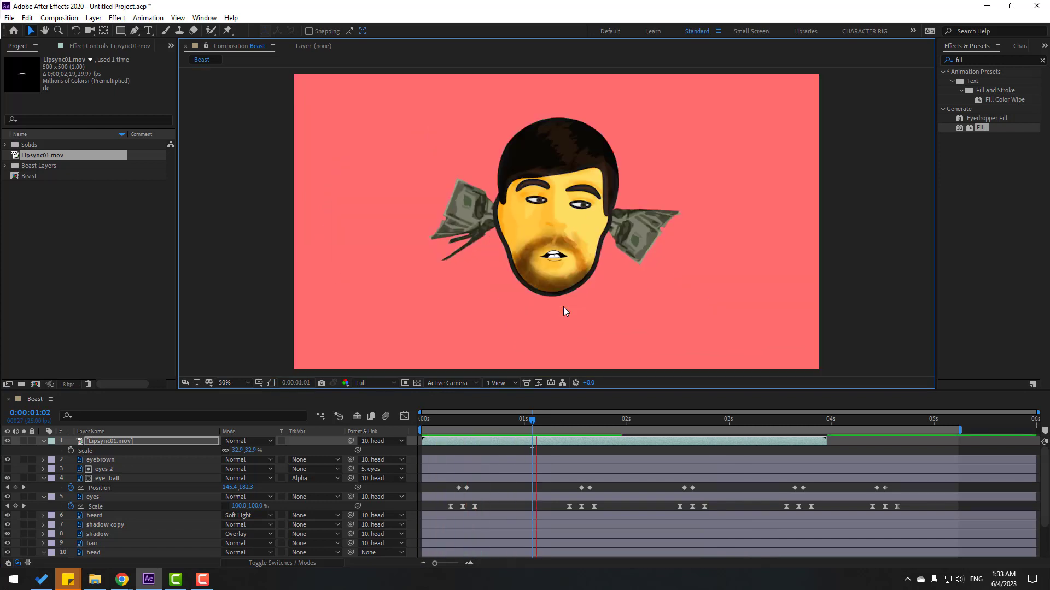
key("period")
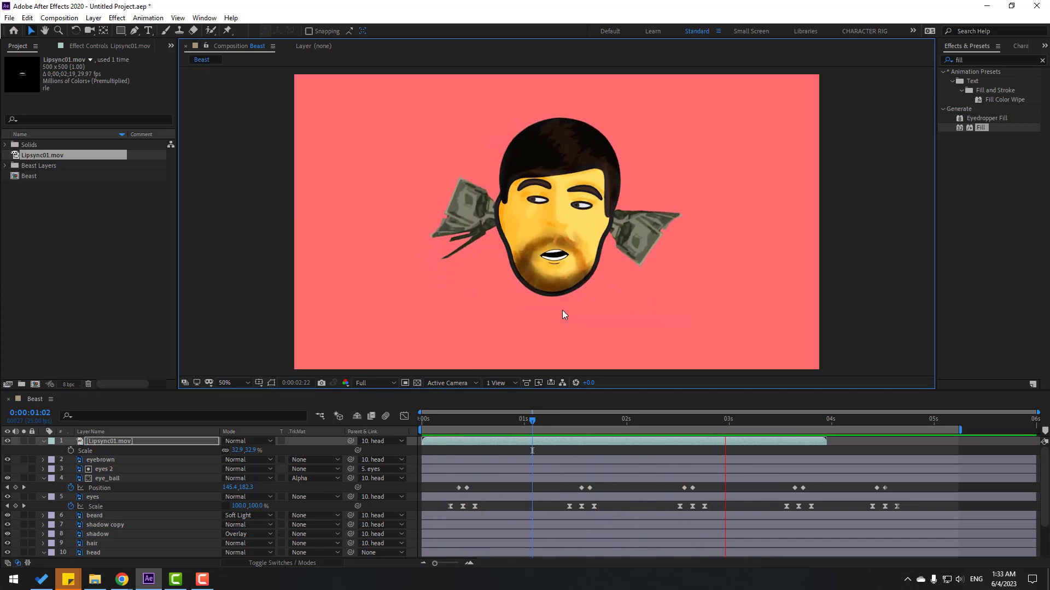
key("space")
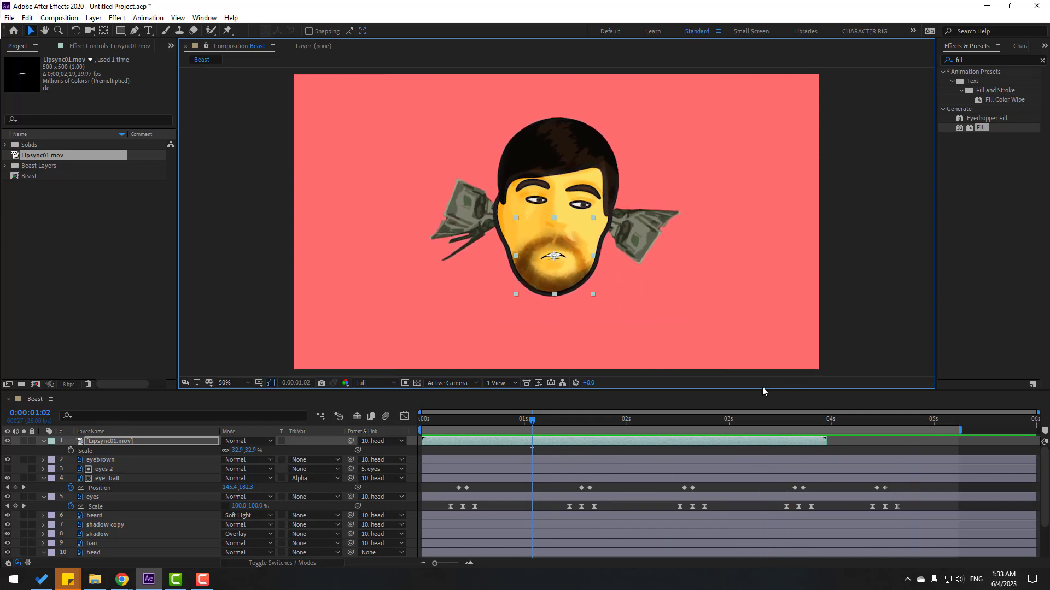
Duplicate the mouth layer so the copy starts near 4 seconds, then preview.
key("ctrl+d")
left_click_drag(450, 443, 877, 417)
key("space")
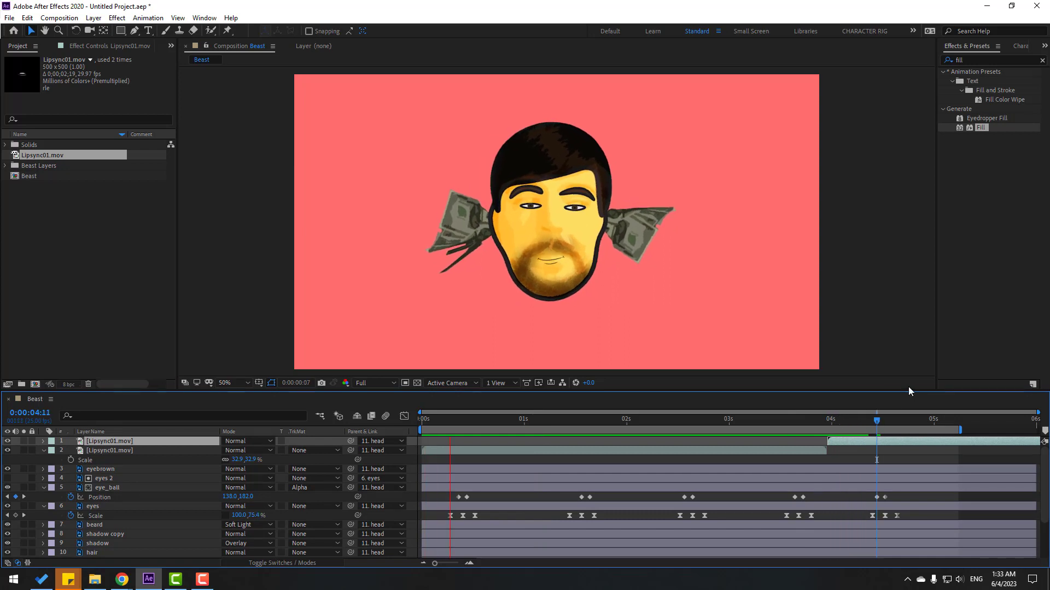
Draw an oval under the head and fill it with a darker pink sampled from the background.
left_click(421, 420)
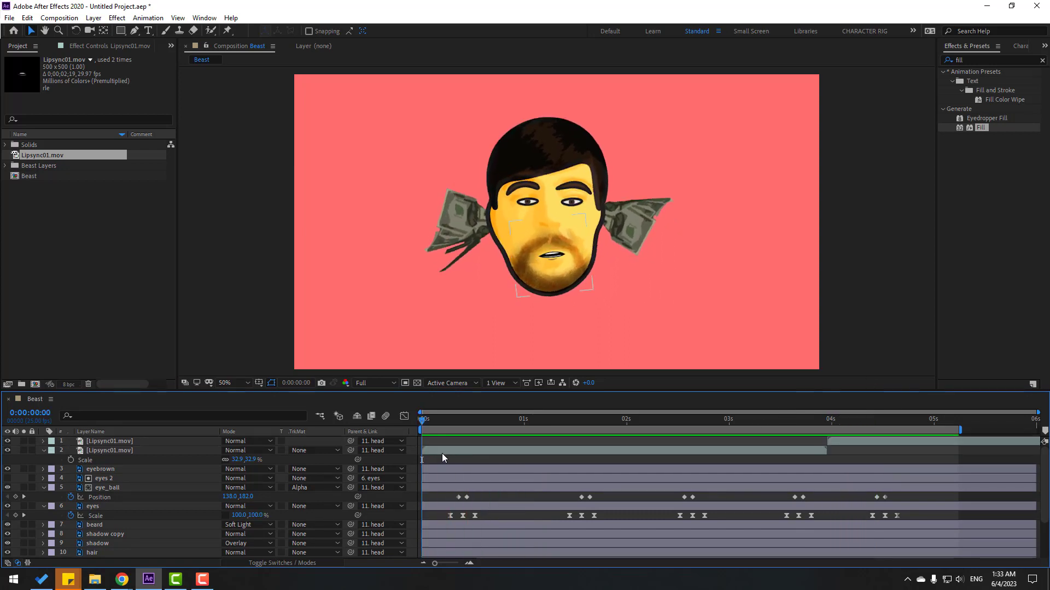
left_click(120, 31)
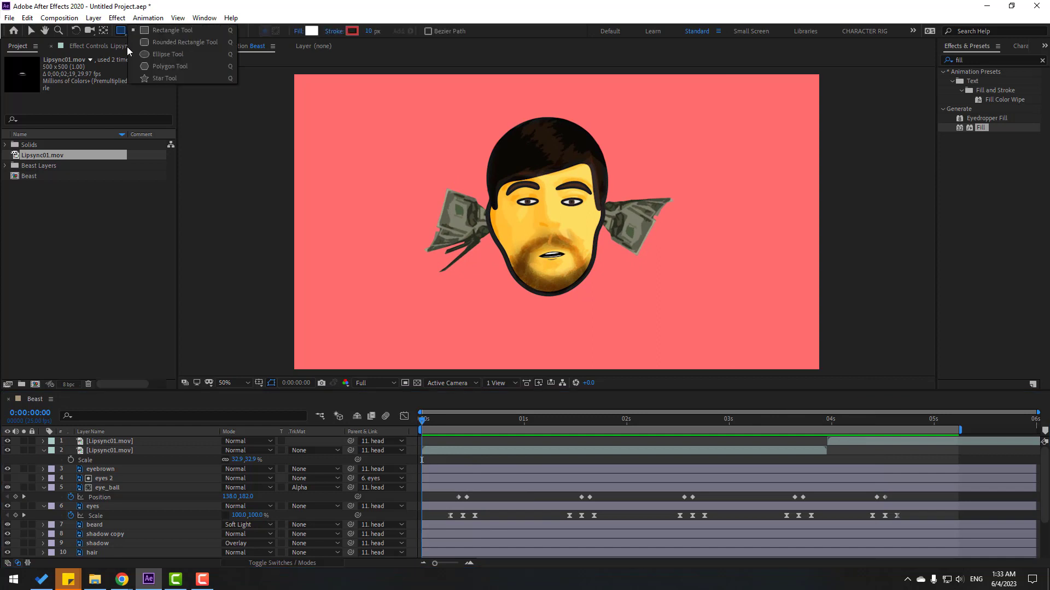
left_click(152, 54)
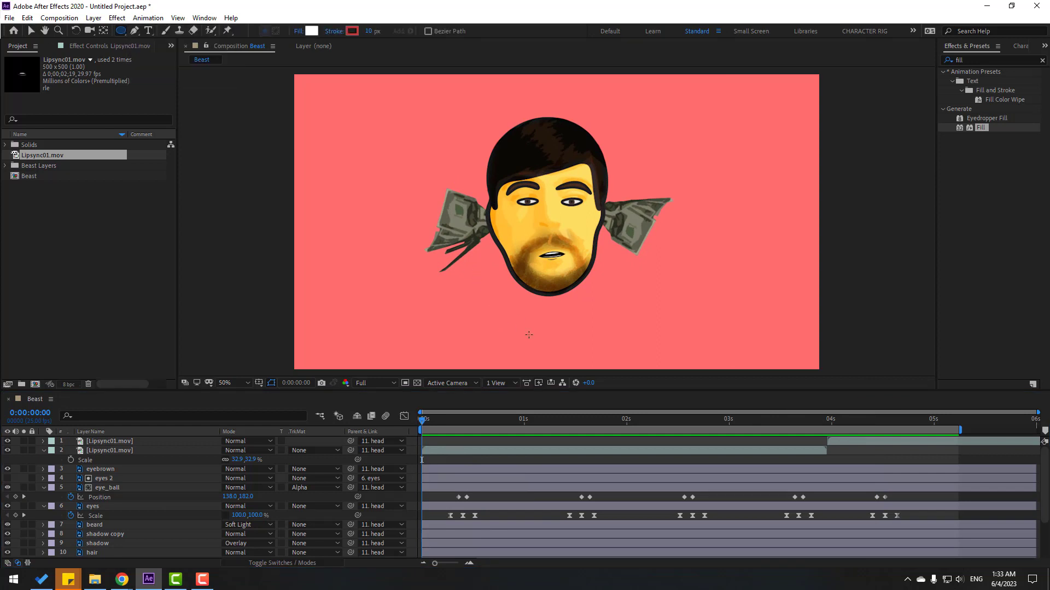
left_click_drag(504, 325, 596, 346)
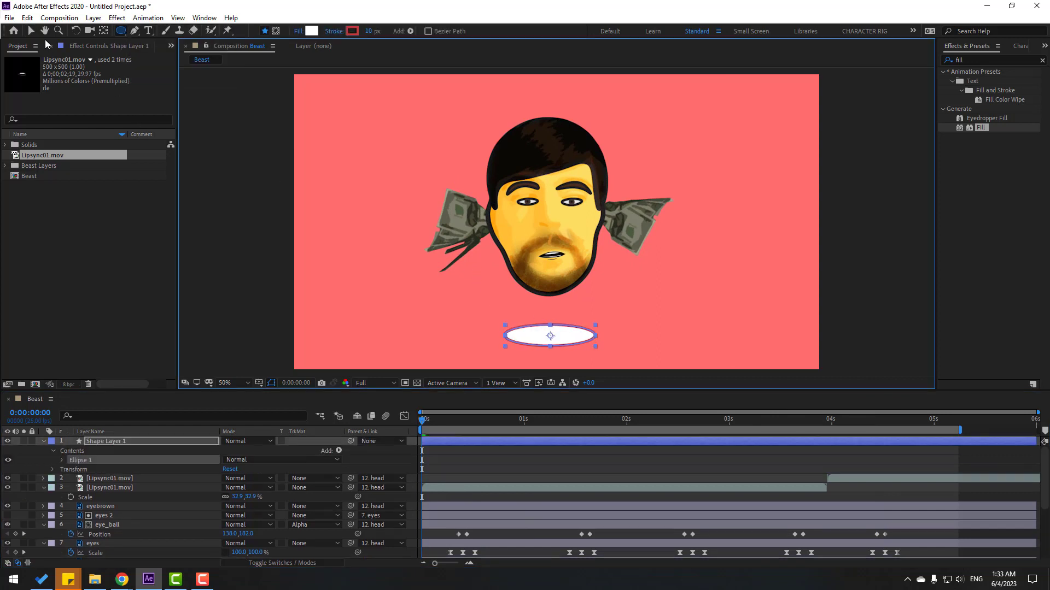
left_click(30, 31)
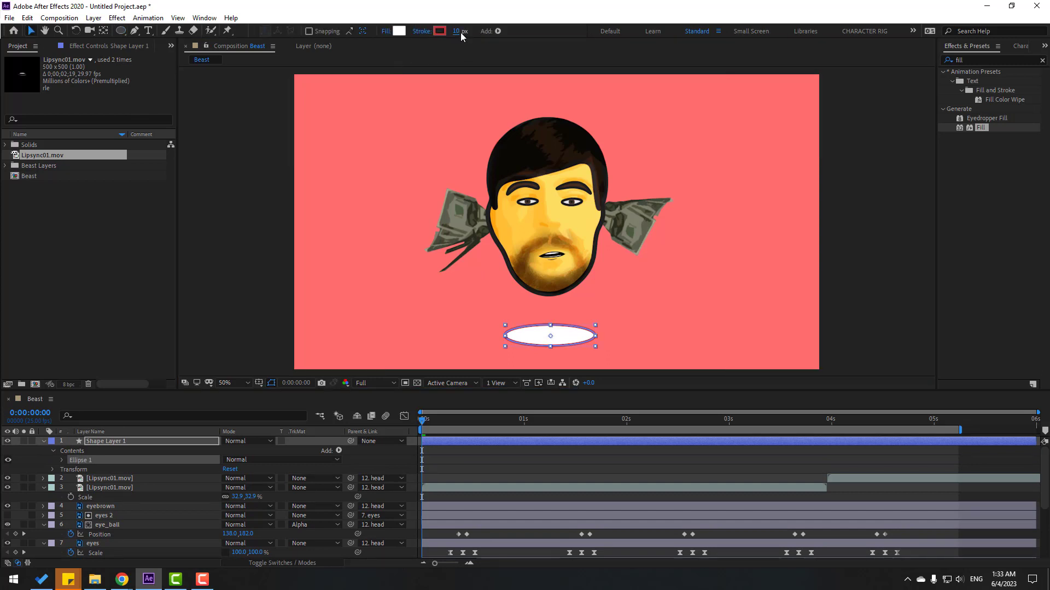
left_click(399, 30)
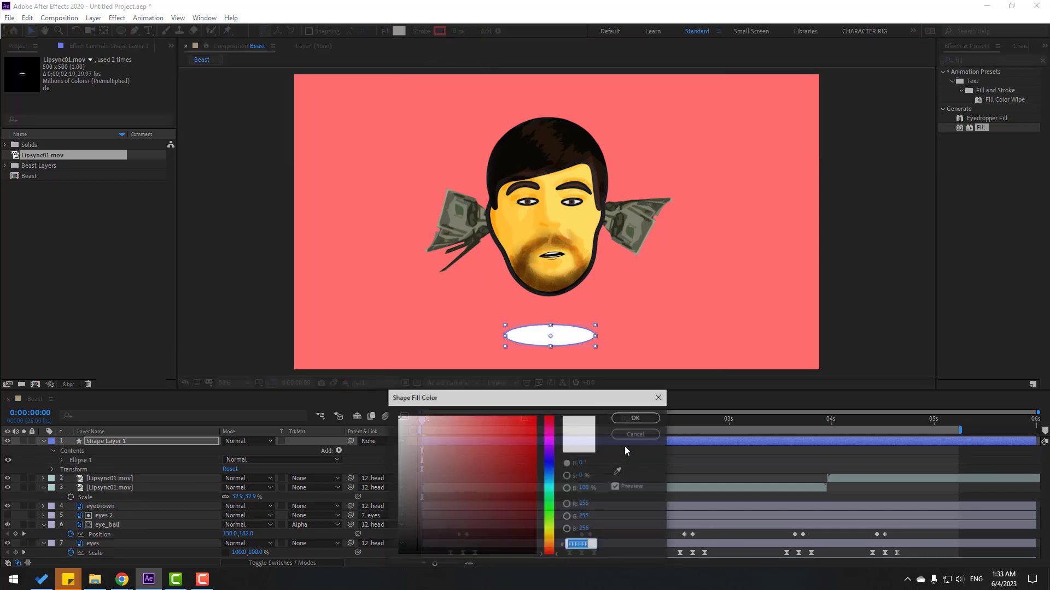
left_click(618, 471)
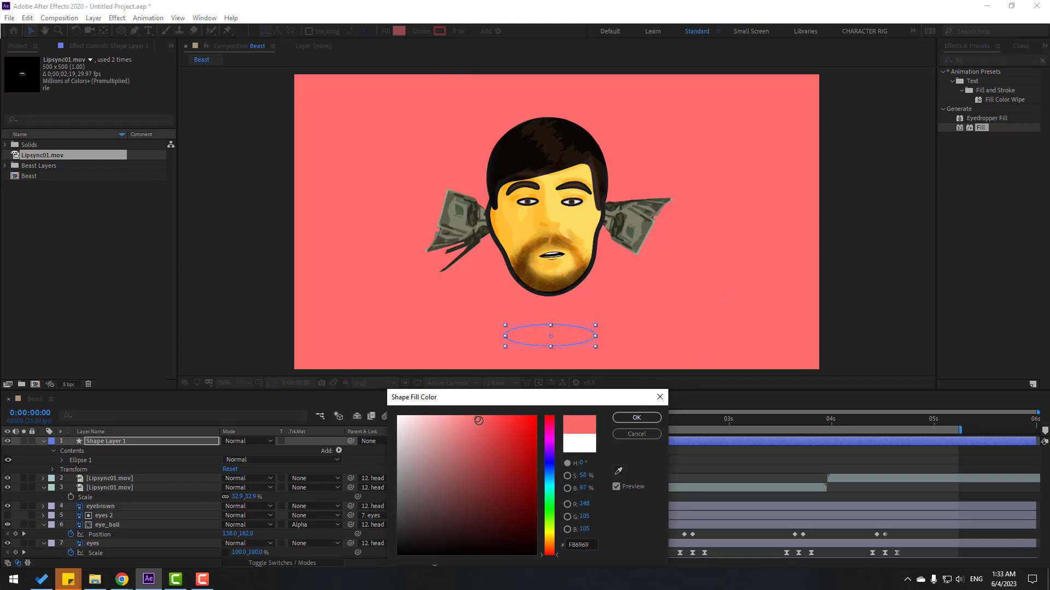
left_click_drag(479, 420, 482, 424)
left_click(651, 418)
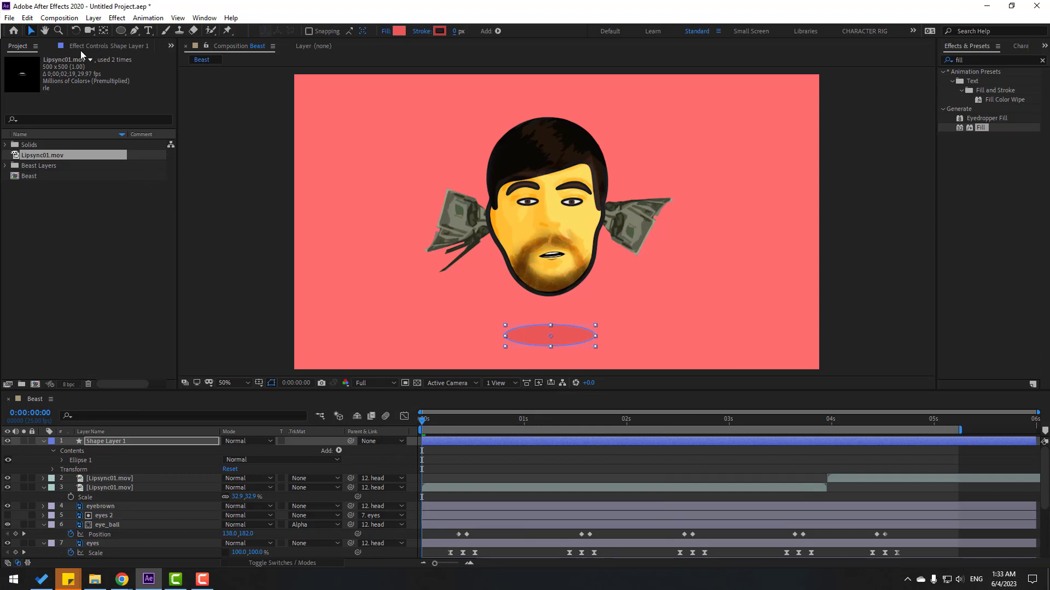
Nudge the oval shadow slightly lower and preview the animation with it.
left_click(108, 30)
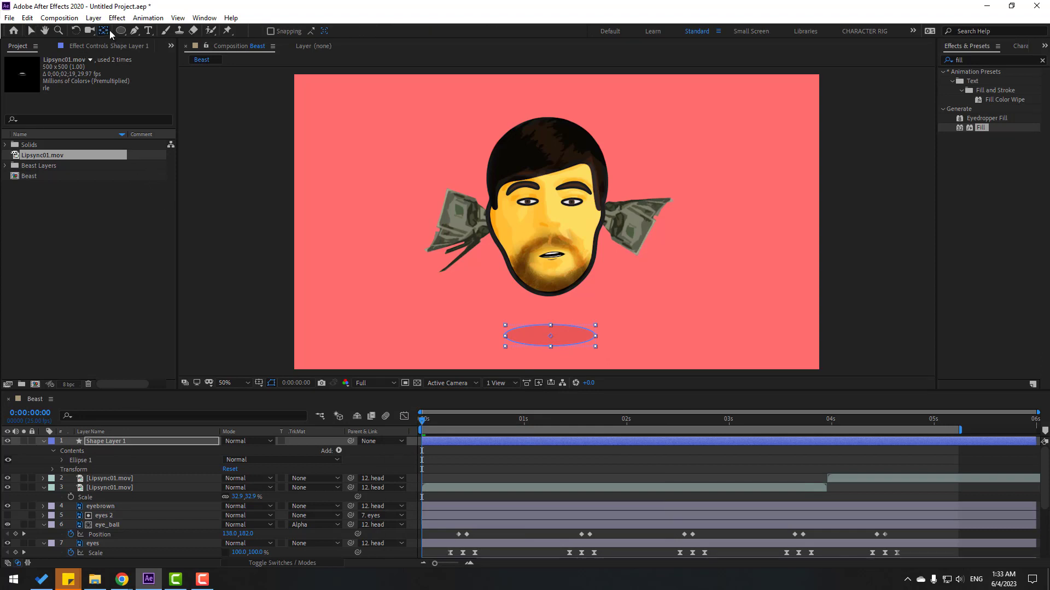
left_click(32, 31)
left_click(549, 343)
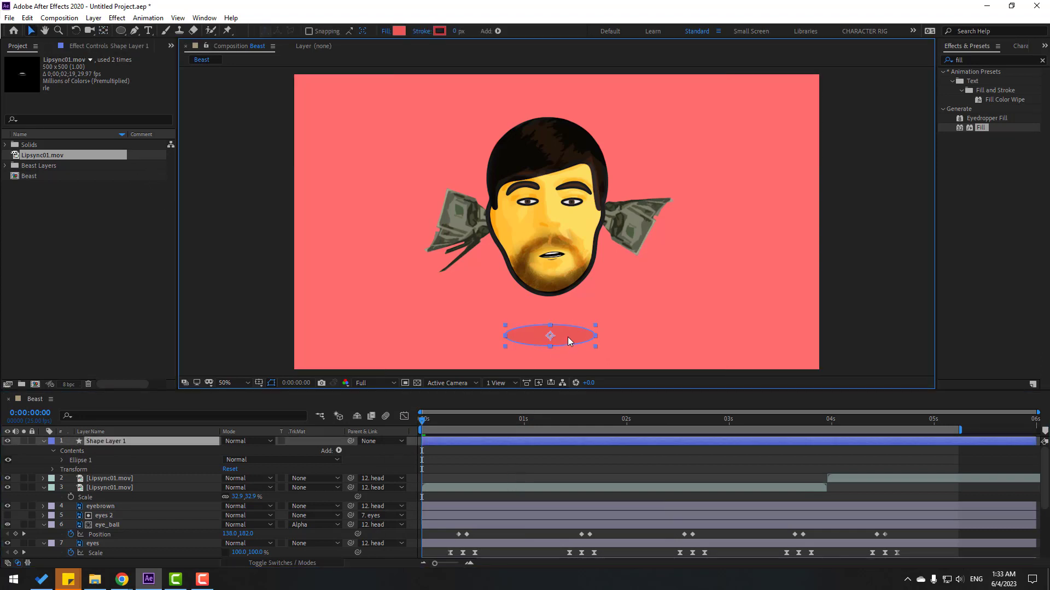
left_click_drag(568, 336, 568, 346)
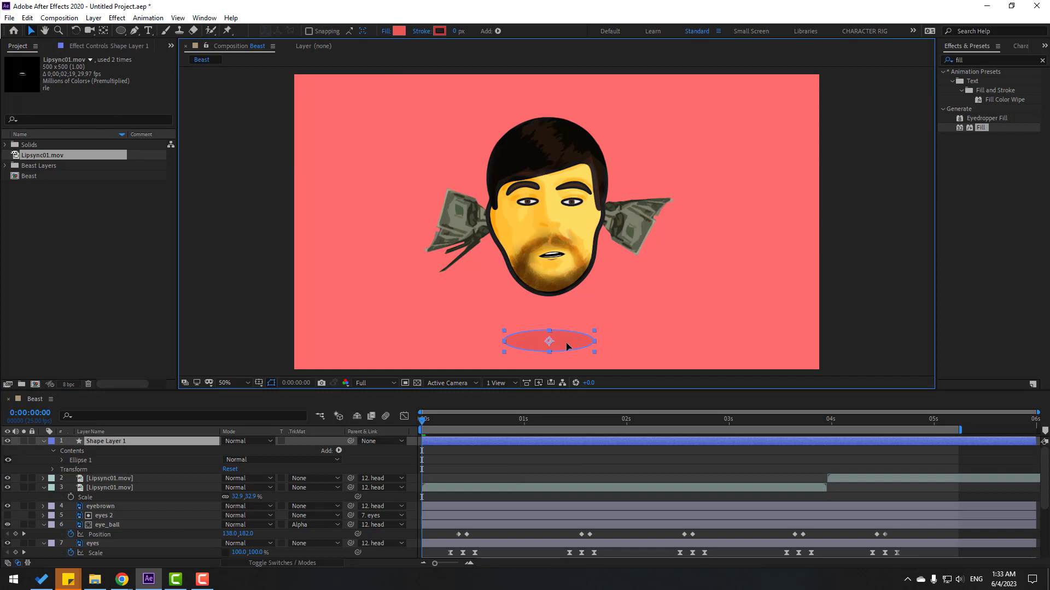
left_click(516, 460)
key("space")
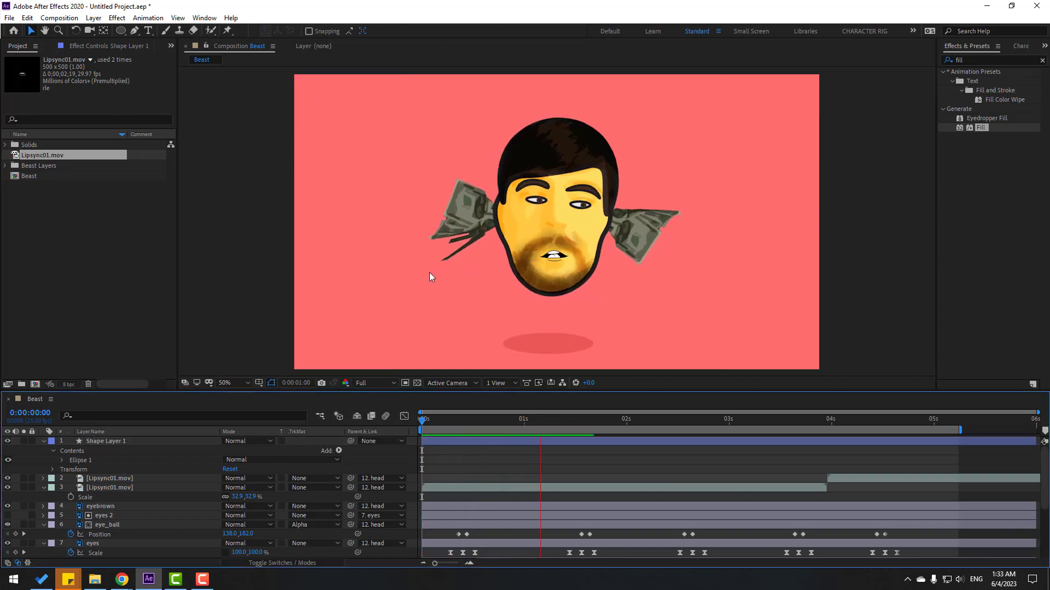
key("comma")
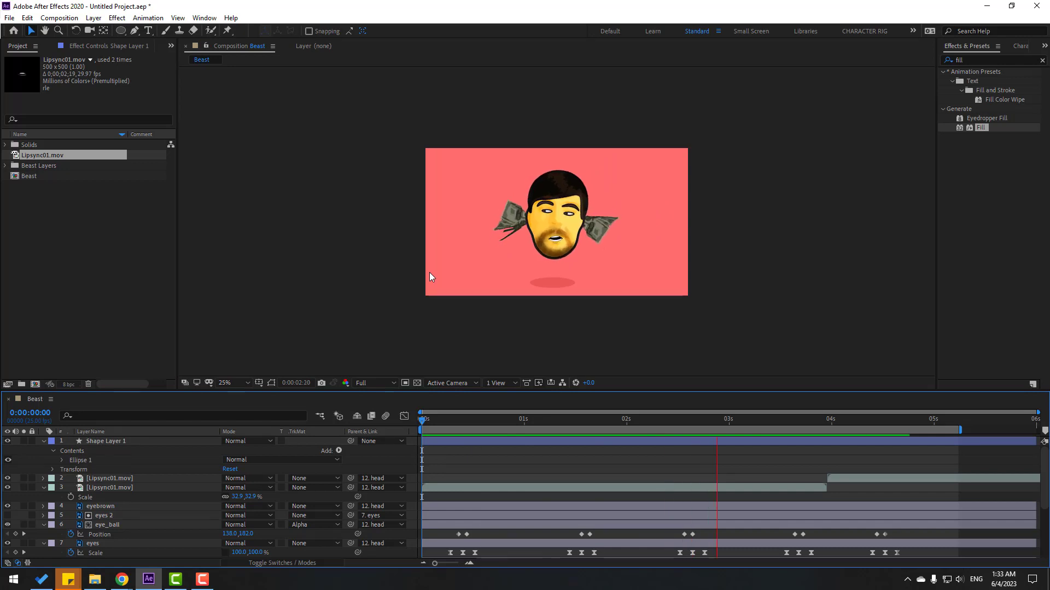
key("period")
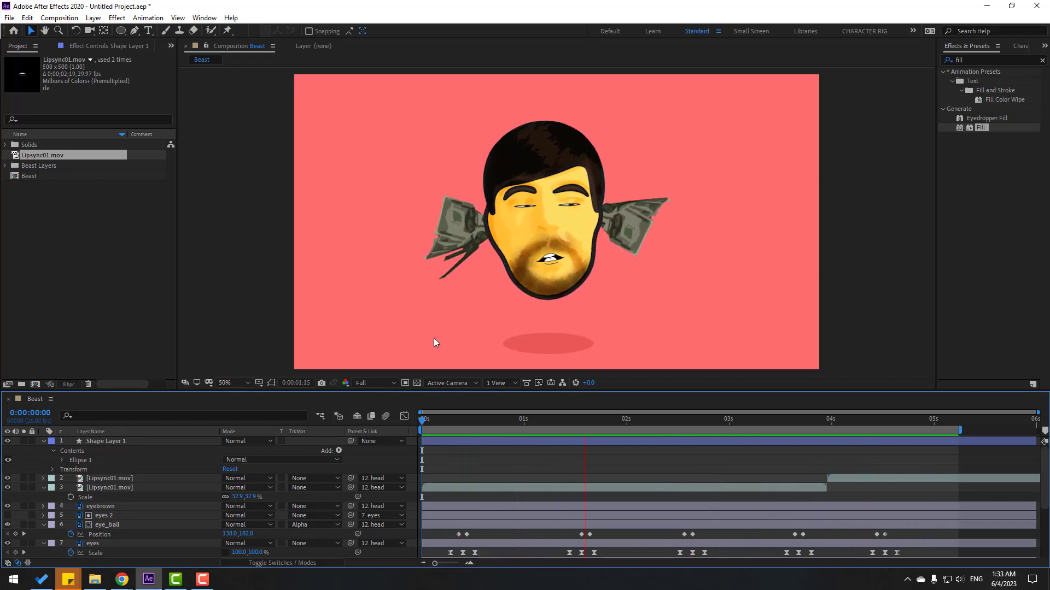
left_click(450, 421)
Solo money_right and move its anchor point to the inner edge meeting the head.
left_click(444, 222)
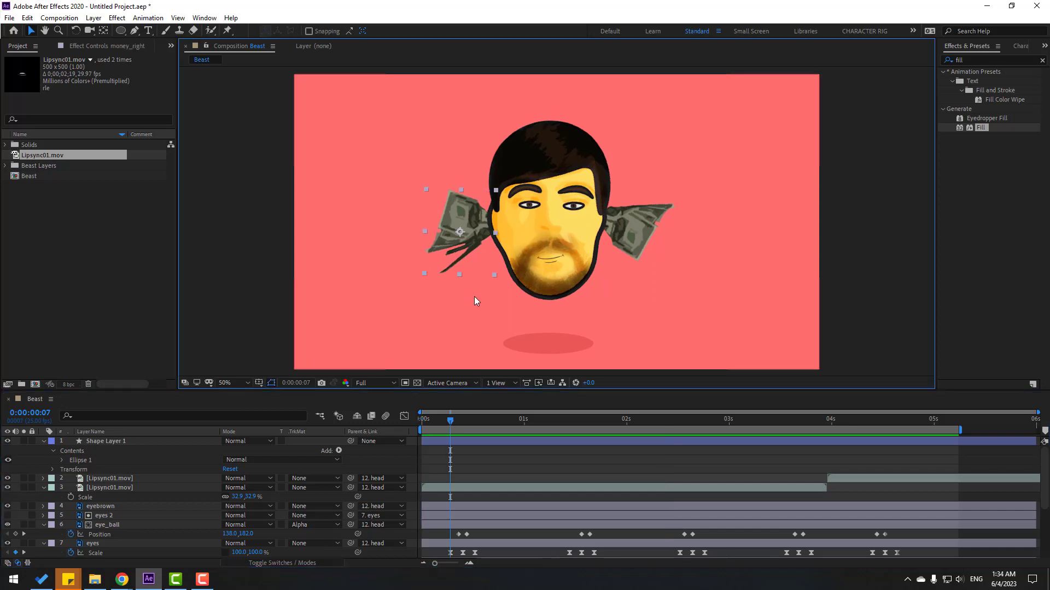
scroll(474, 297, "up", 1)
left_click_drag(360, 277, 418, 254)
scroll(135, 512, "down", 2)
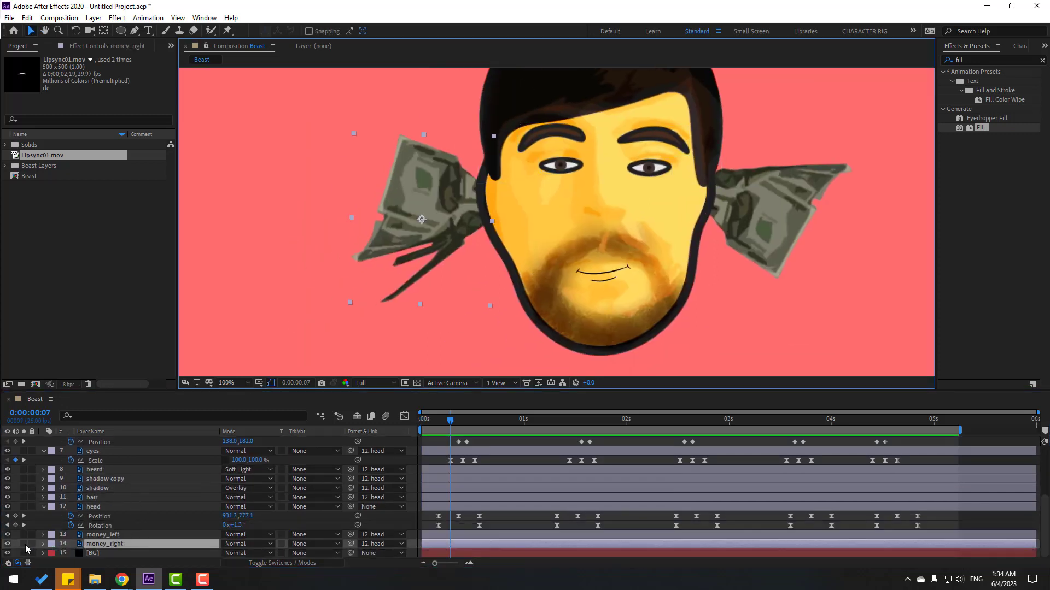
left_click(24, 544)
left_click(104, 31)
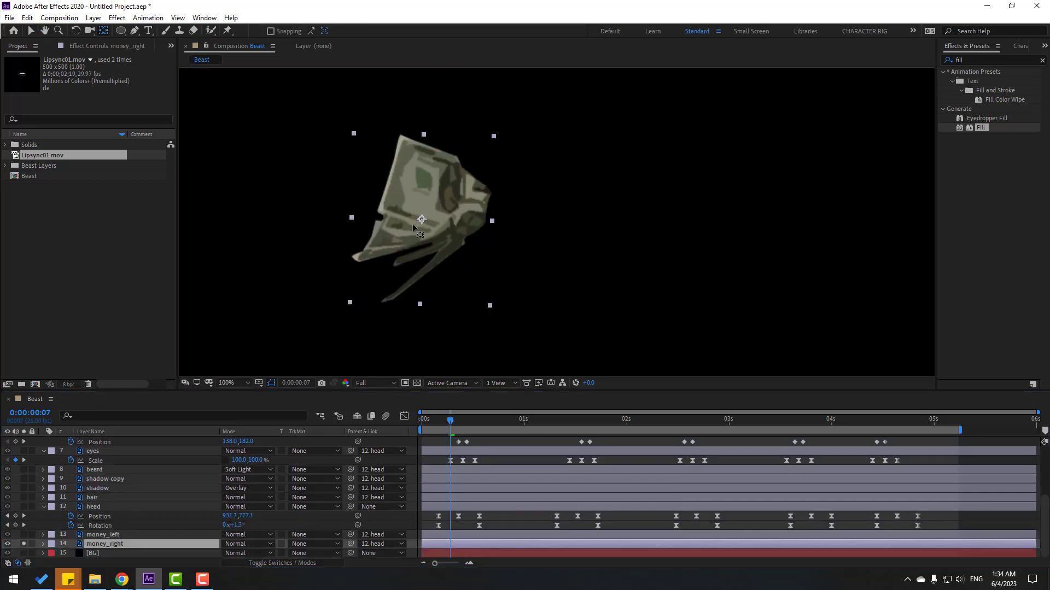
left_click_drag(421, 220, 483, 205)
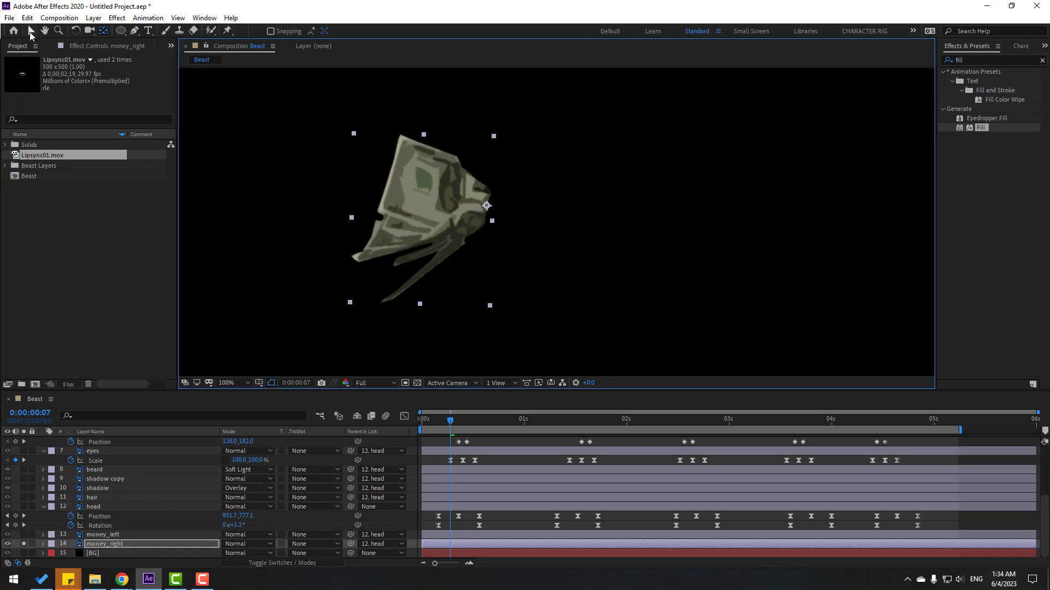
left_click(30, 32)
Solo money_left too, move its anchor to its inner edge, then unsolo the layers.
left_click(102, 534)
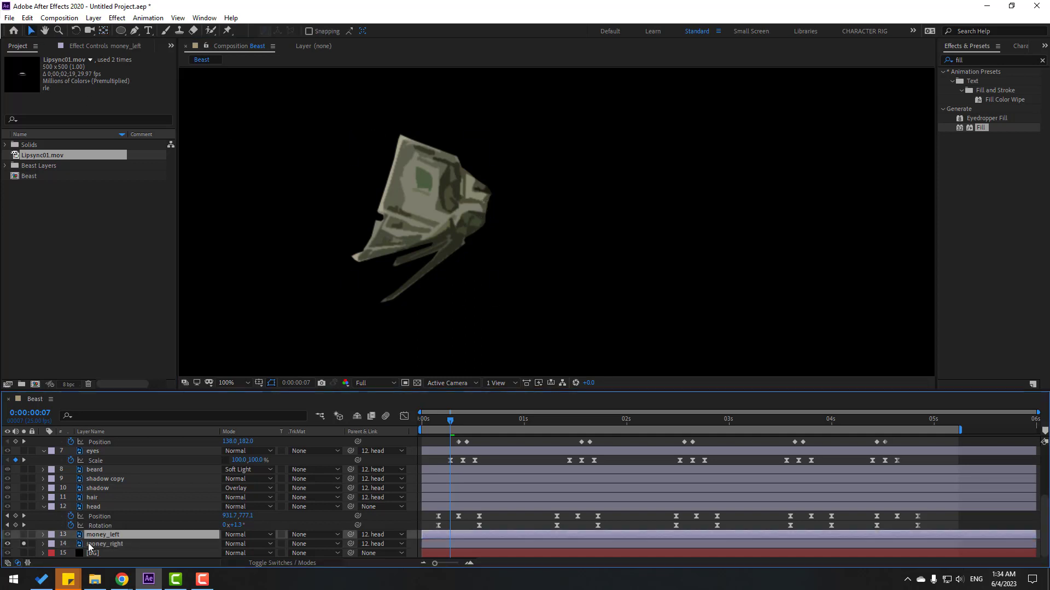
left_click(23, 534)
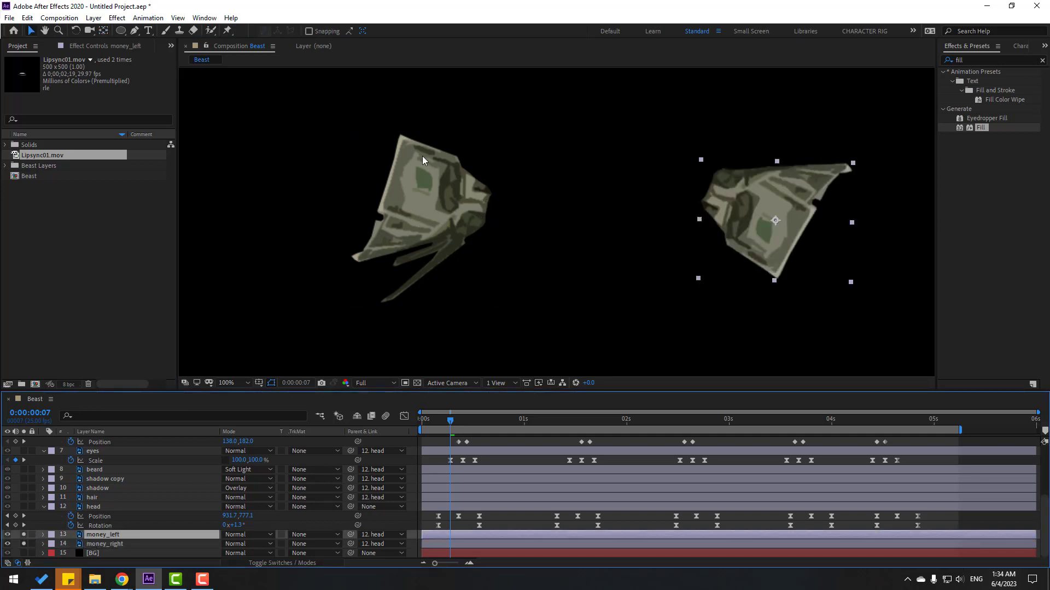
left_click(103, 32)
left_click_drag(775, 220, 713, 203)
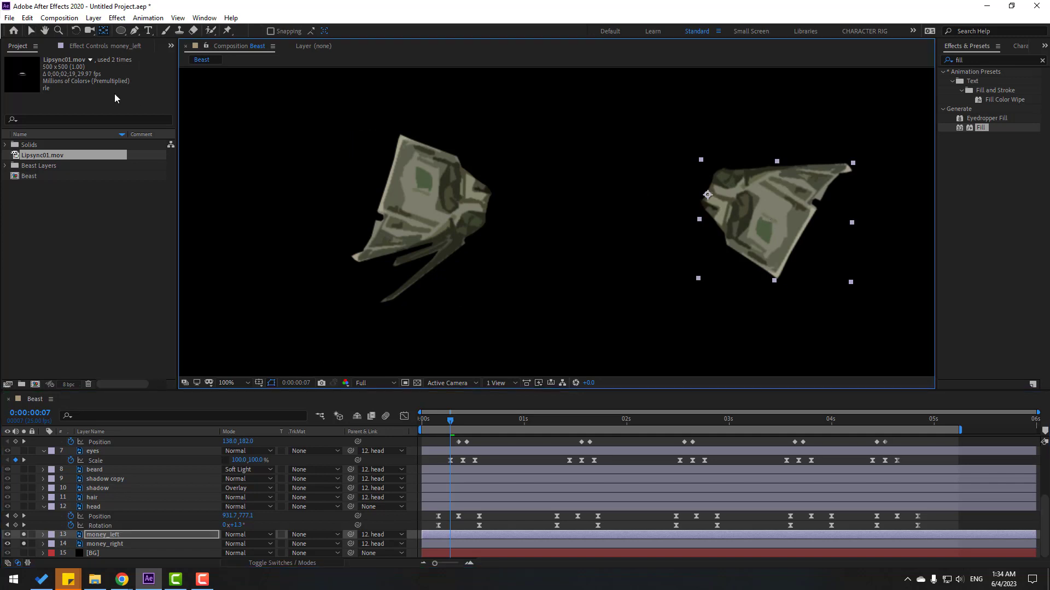
left_click(31, 31)
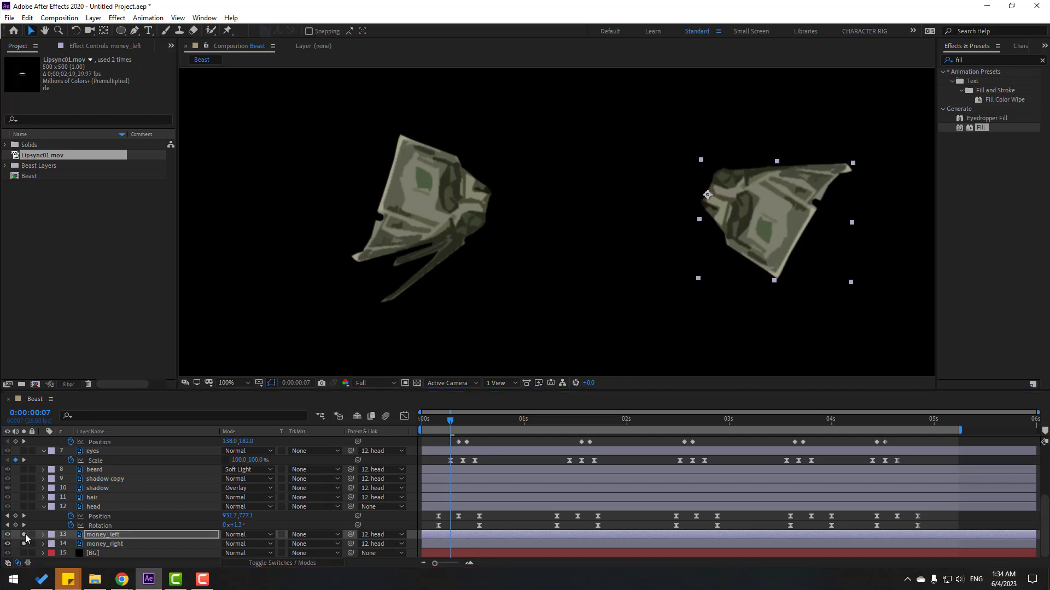
left_click_drag(24, 535, 24, 544)
left_click_drag(440, 420, 438, 420)
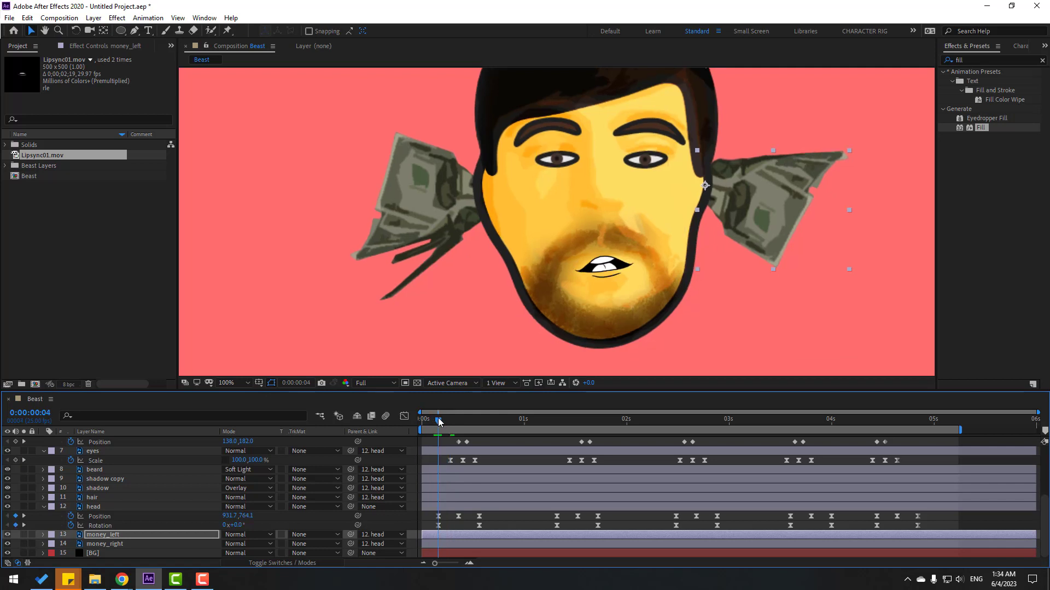
Enable Rotation keyframes on both money ears and tilt money_left to 4.0° at frame 9.
left_click(121, 545, "shift")
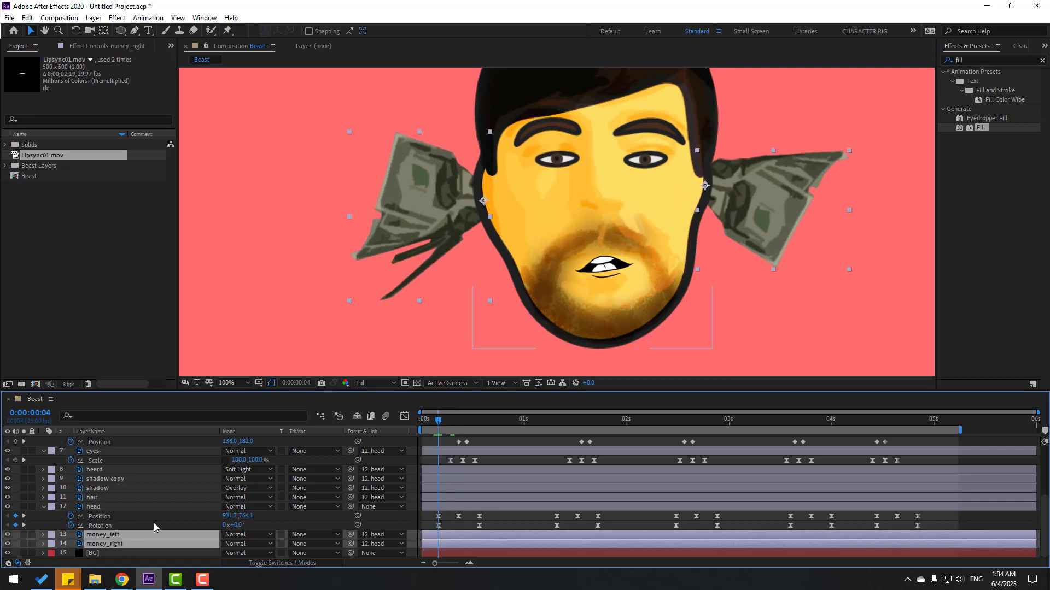
key("r")
left_click(71, 526)
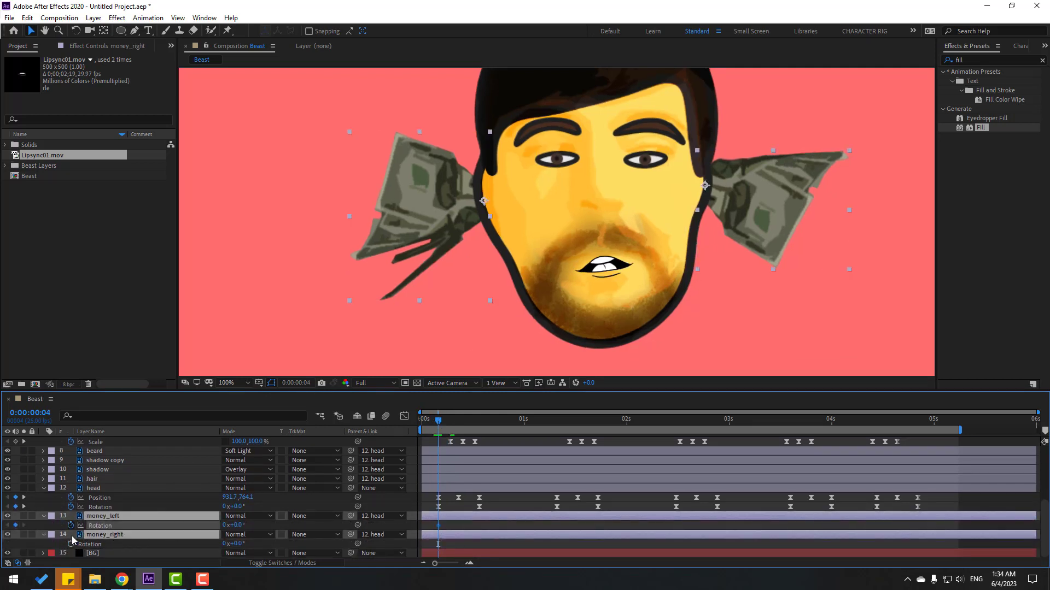
left_click(70, 544)
left_click_drag(448, 428, 458, 427)
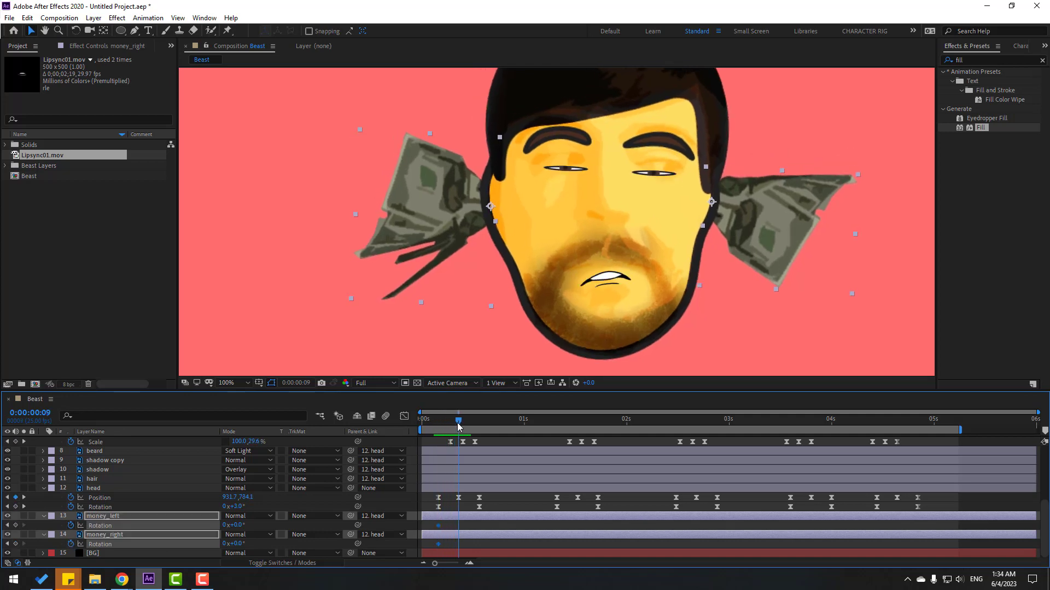
left_click(509, 500)
mouse_move(240, 529)
left_mouse_down()
mouse_move(227, 544)
mouse_move(236, 526)
mouse_move(244, 544)
mouse_move(242, 528)
mouse_move(231, 544)
left_mouse_up()
key("Page_Down")
key("Page_Down")
key("Page_Down")
key("Page_Down")
key("Page_Down")
Apply Easy Ease to the ear rotation keyframes, spread them further apart, and preview.
left_click_drag(509, 523, 436, 551)
right_click(439, 545)
left_click(636, 464)
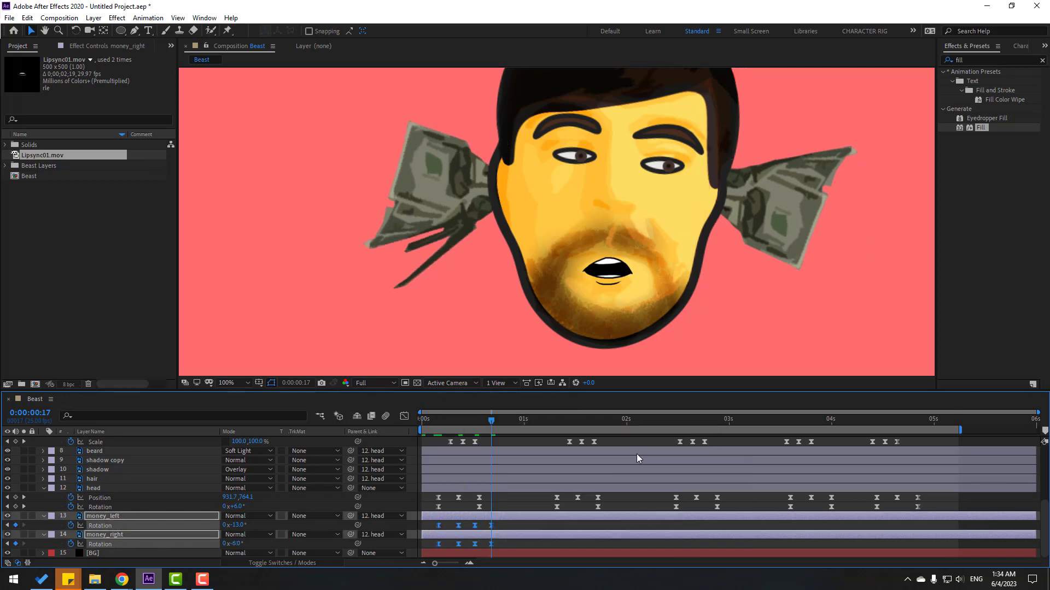
key("space")
key("space")
left_click_drag(507, 524, 435, 550)
mouse_move(493, 526)
left_mouse_down()
mouse_move(504, 525)
mouse_move(497, 519)
left_mouse_up()
key("space")
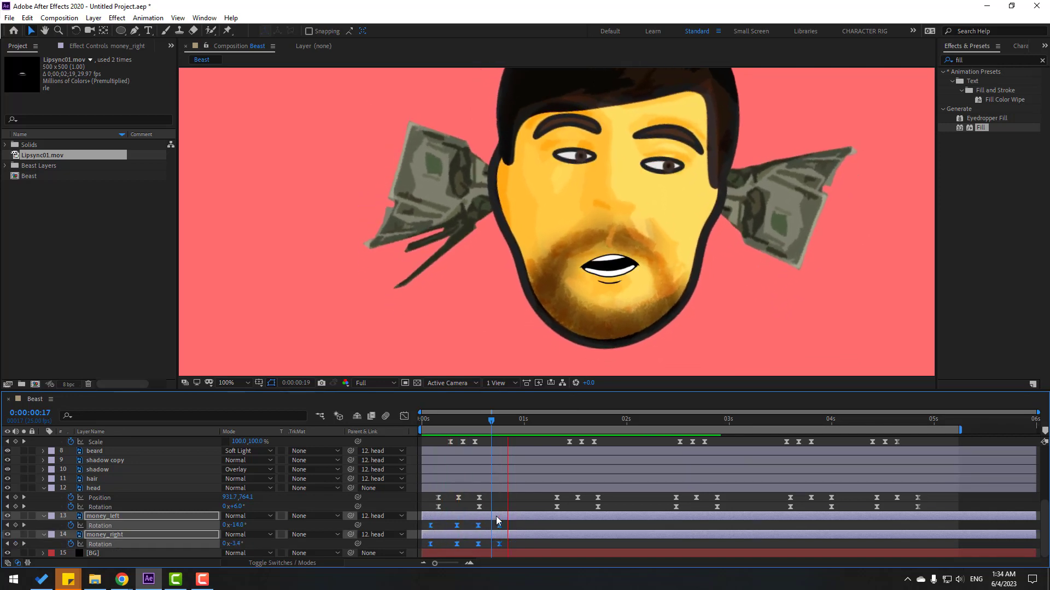
key("space")
scroll(567, 257, "down", 4)
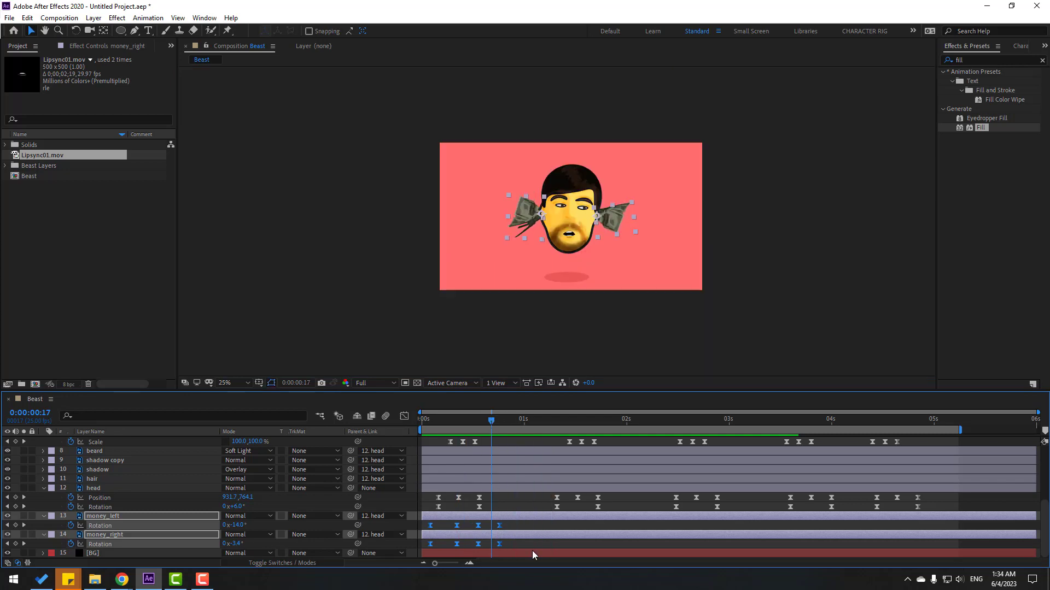
Paste money_left's wobble keyframes at 0:00:02:10, 0:00:03:14 and 0:00:04:10.
left_click(458, 525)
left_click_drag(527, 430, 544, 428)
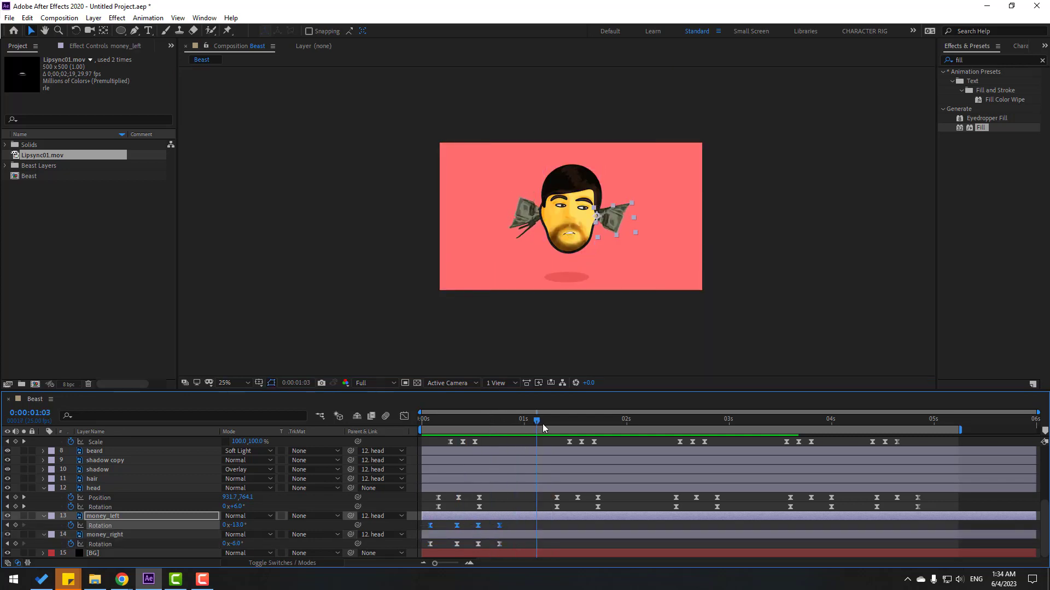
left_click(668, 421)
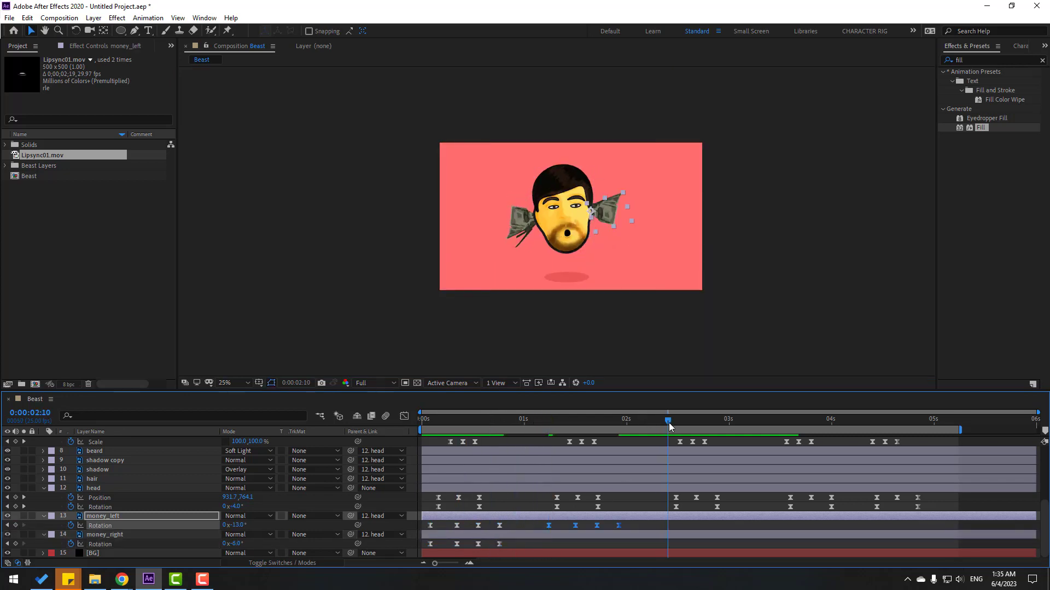
key("ctrl+v")
left_click(787, 424)
key("ctrl+v")
left_click(872, 421)
key("ctrl+v")
Copy money_right's four rotation keyframes, paste them at 1:10, 2:10, 3:10 and 4:10, and preview.
left_click_drag(862, 524, 778, 526)
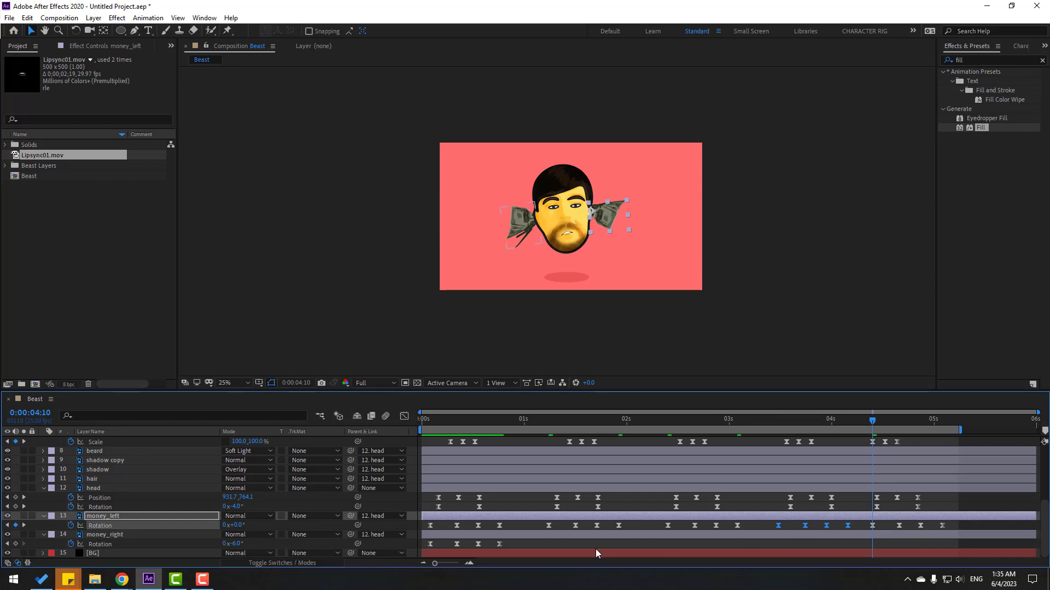
left_click_drag(519, 545, 408, 551)
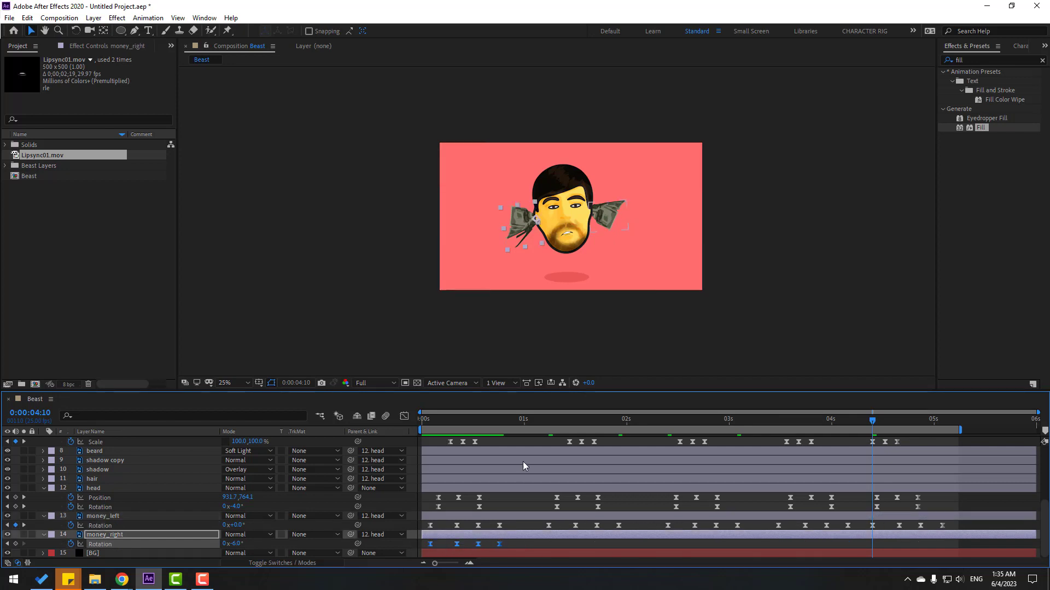
key("ctrl+c")
left_click(549, 420)
key("ctrl+v")
left_click(667, 419)
key("ctrl+v")
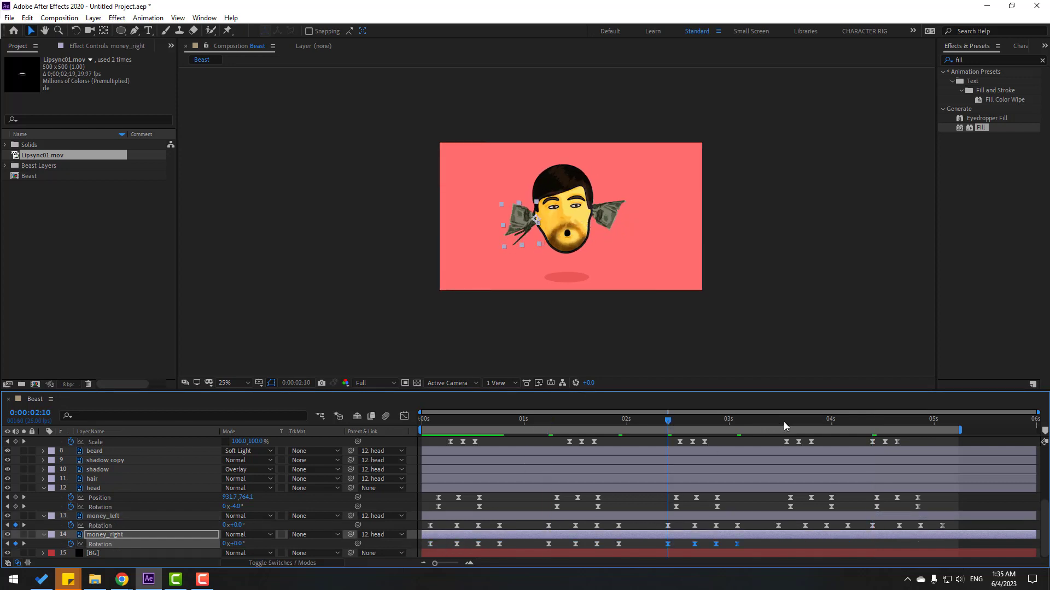
left_click(778, 422)
key("ctrl+v")
left_click(872, 422)
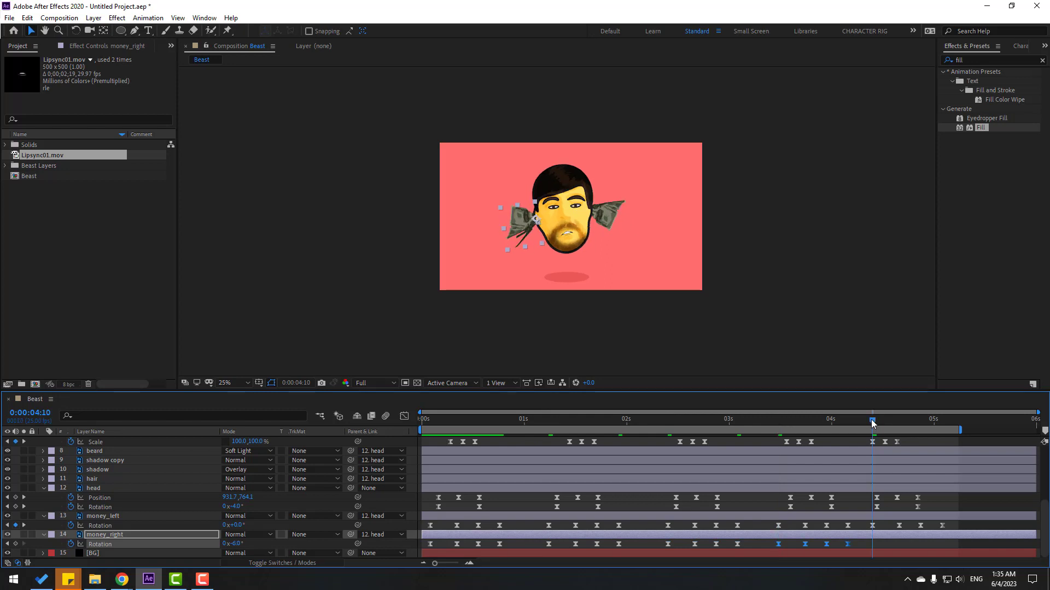
key("ctrl+v")
key("period")
key("space")
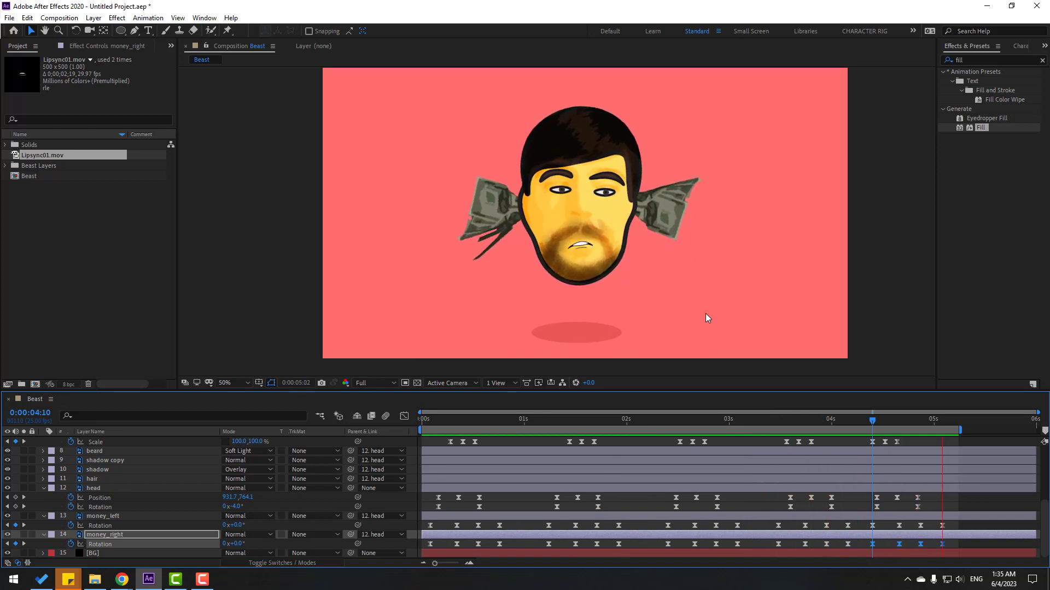
Set money_left's rotation keyframe at 0:00:01:06 to -13.0°.
key("space")
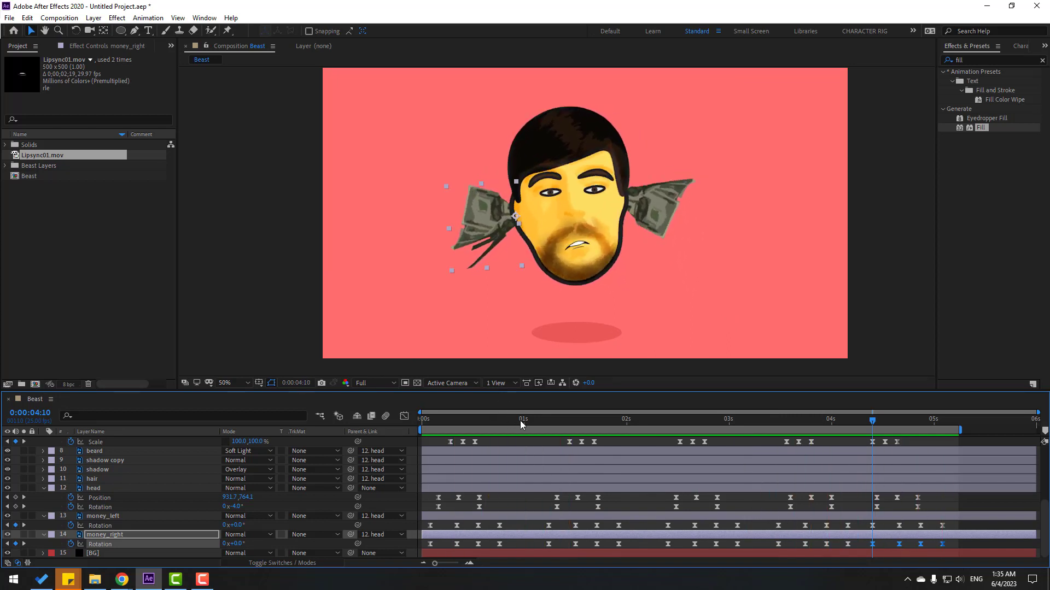
mouse_move(520, 421)
left_mouse_down()
mouse_move(557, 417)
mouse_move(472, 428)
mouse_move(503, 430)
left_mouse_up()
left_click(658, 218)
left_click(500, 525)
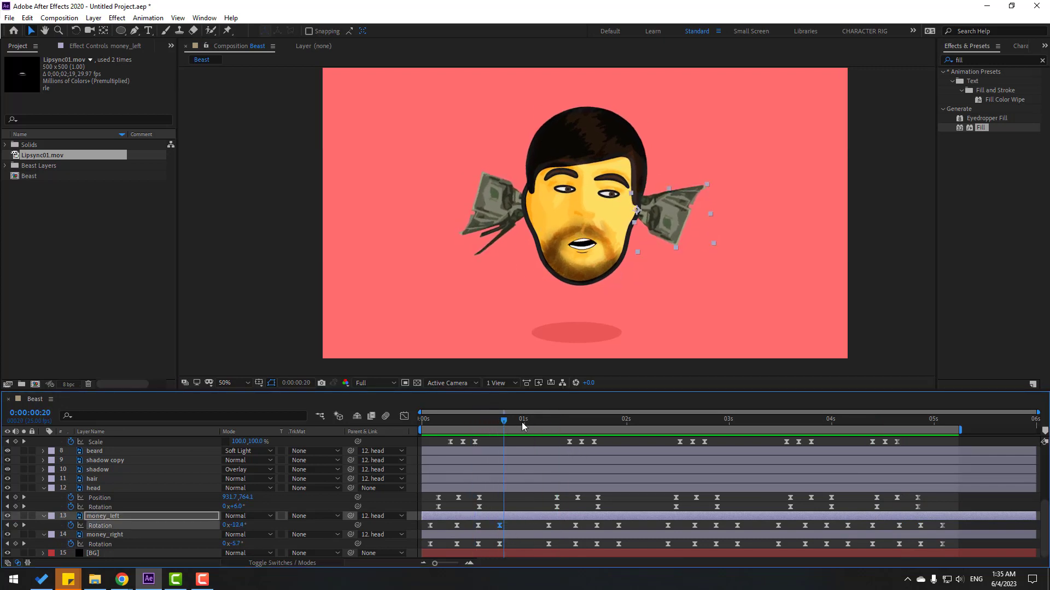
left_click(549, 425)
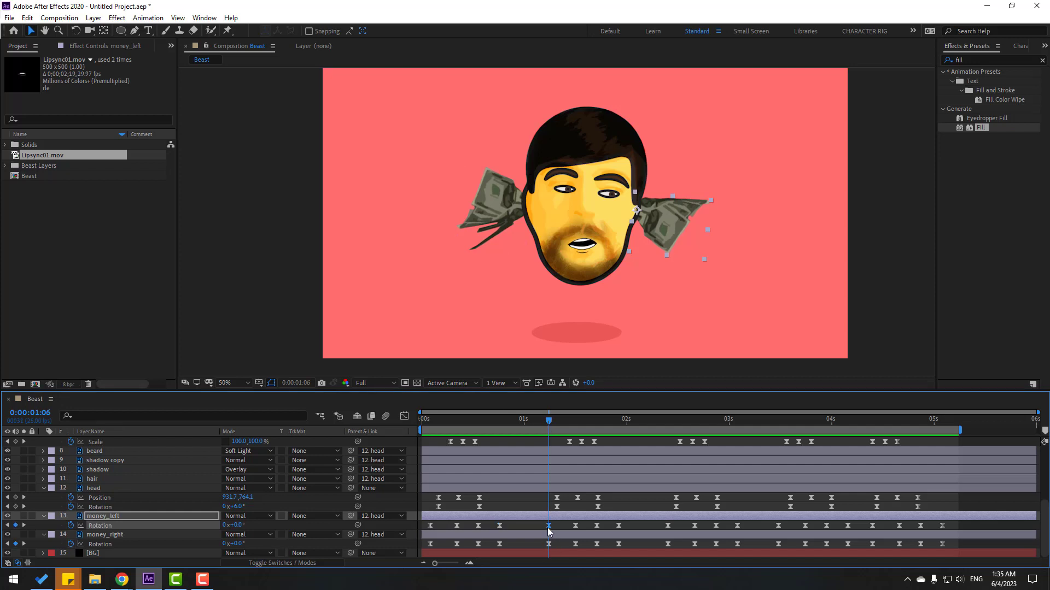
key("ctrl+v")
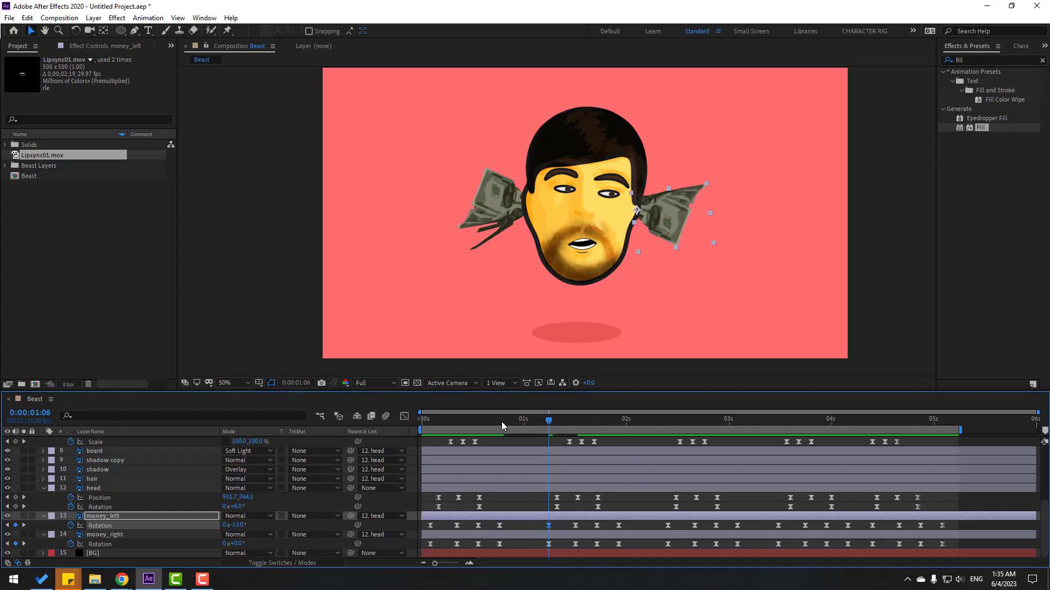
left_click_drag(501, 421, 548, 419)
Select ear keyframes around 2:10 and 3:12 and set money_right's rotation to -6.0°.
left_click(499, 544)
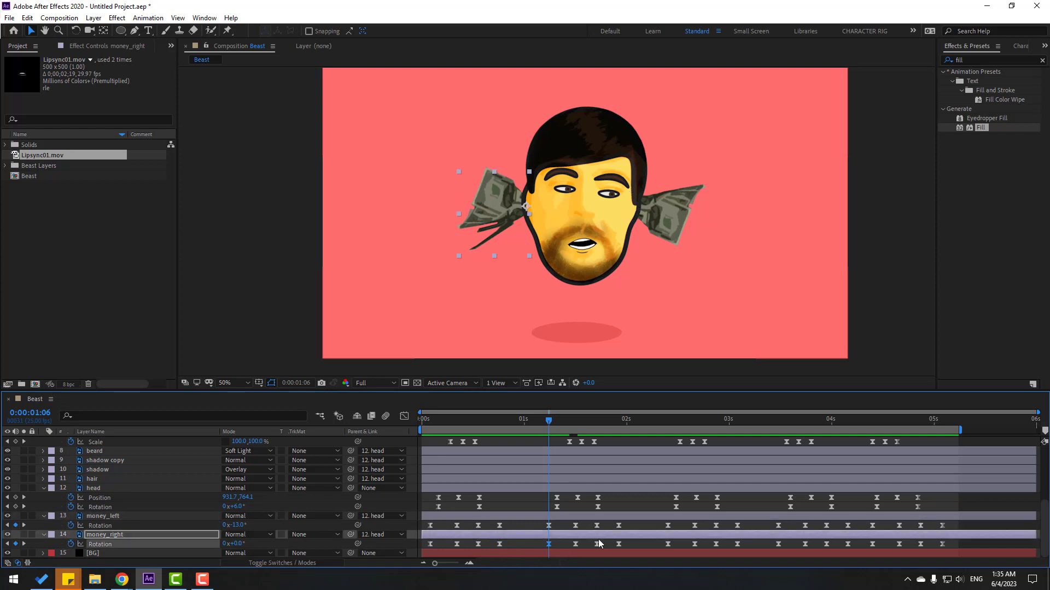
left_click(618, 526)
left_click(668, 421)
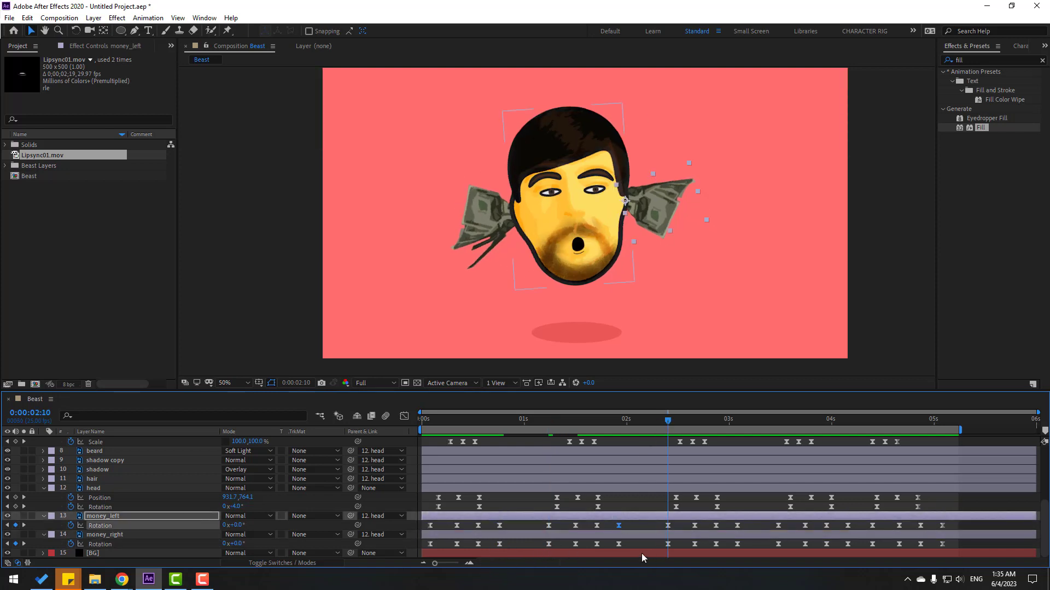
left_click(612, 545)
left_click(668, 544)
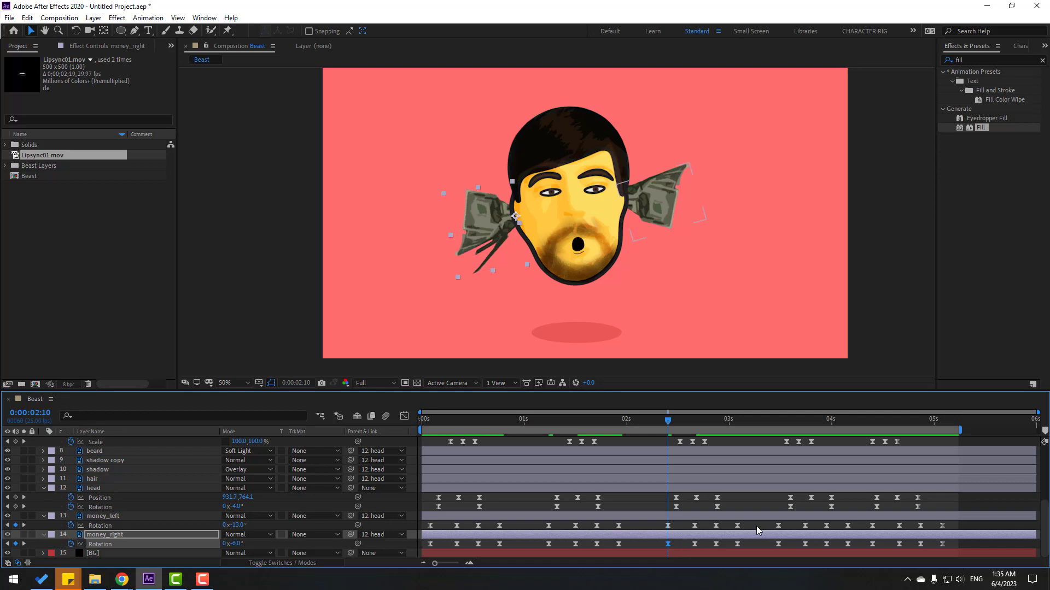
left_click(737, 525)
left_click_drag(737, 424, 778, 419)
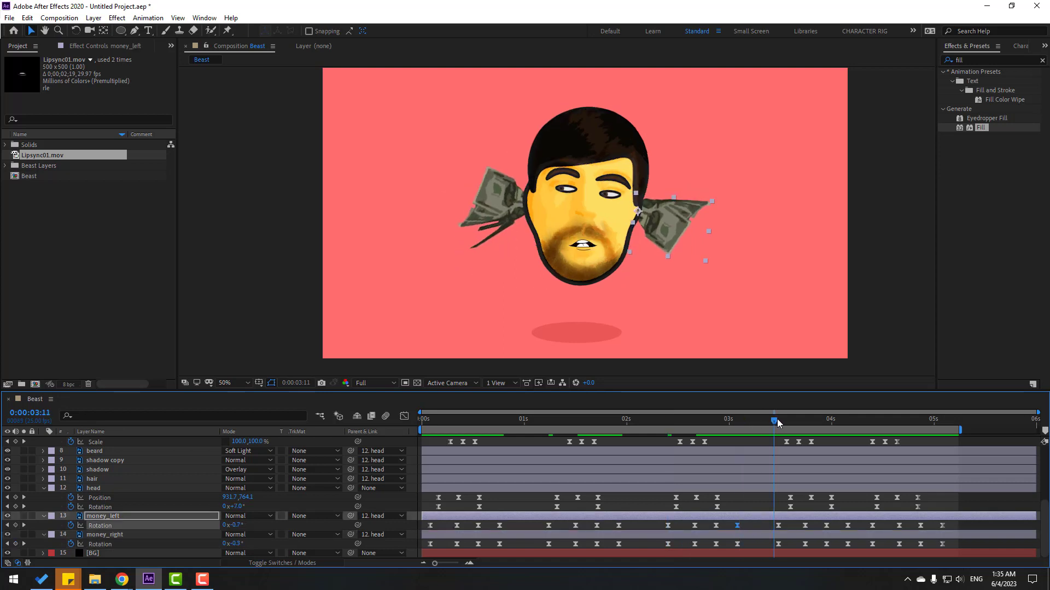
left_click(737, 544)
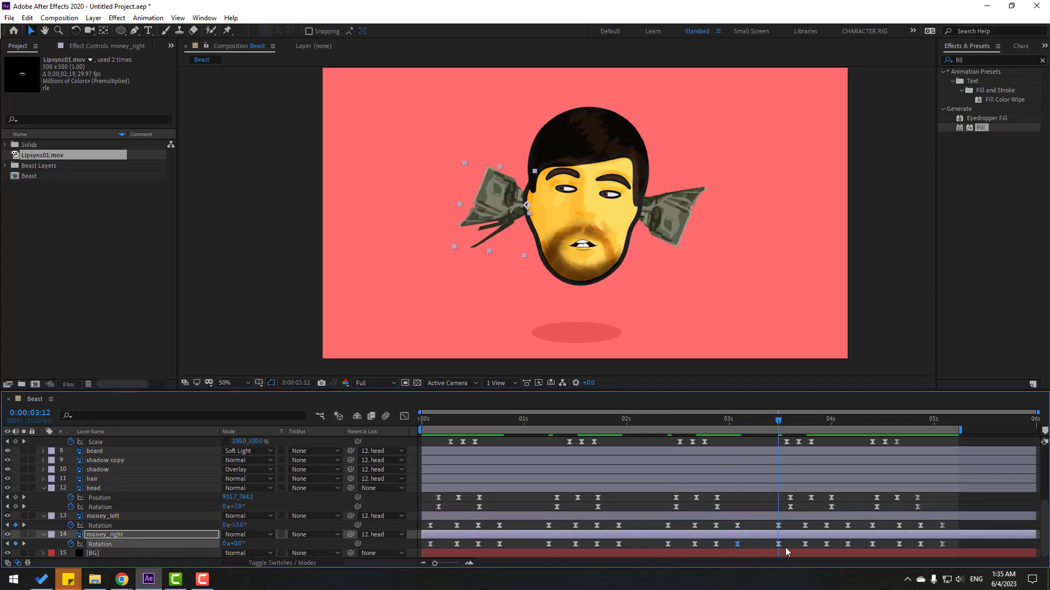
left_click(791, 546)
key("ctrl+v")
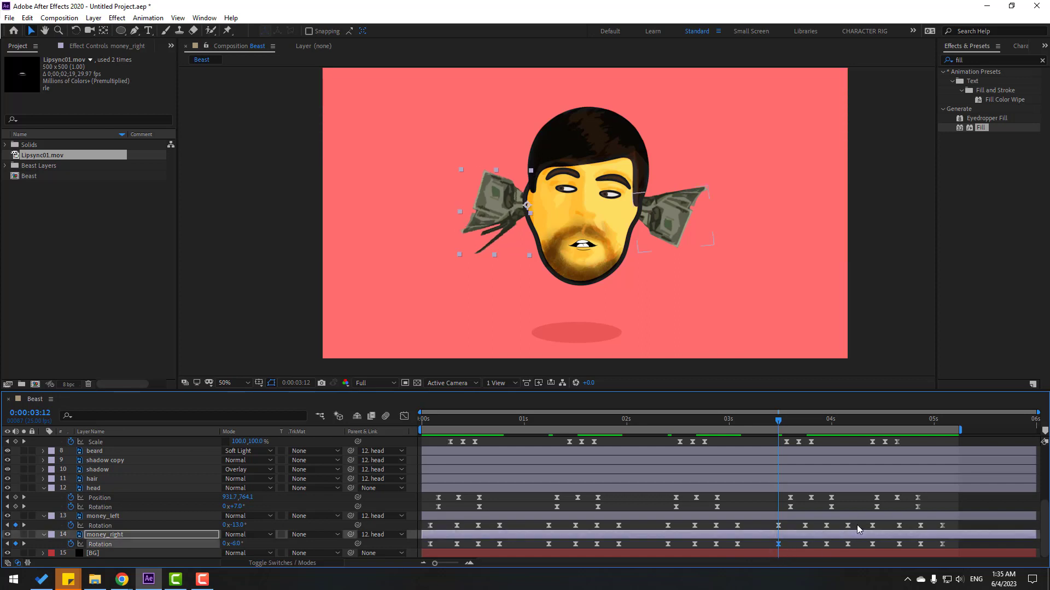
Set money_right's rotation to -6.0° at 0:00:04:10 and preview the ear wobble.
left_click(847, 526)
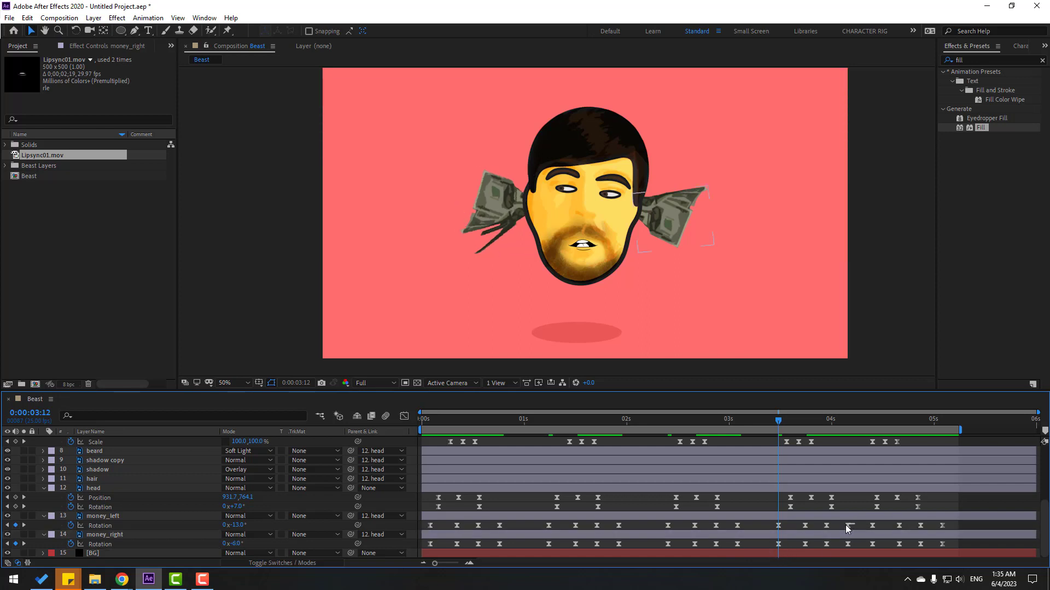
left_click(865, 423)
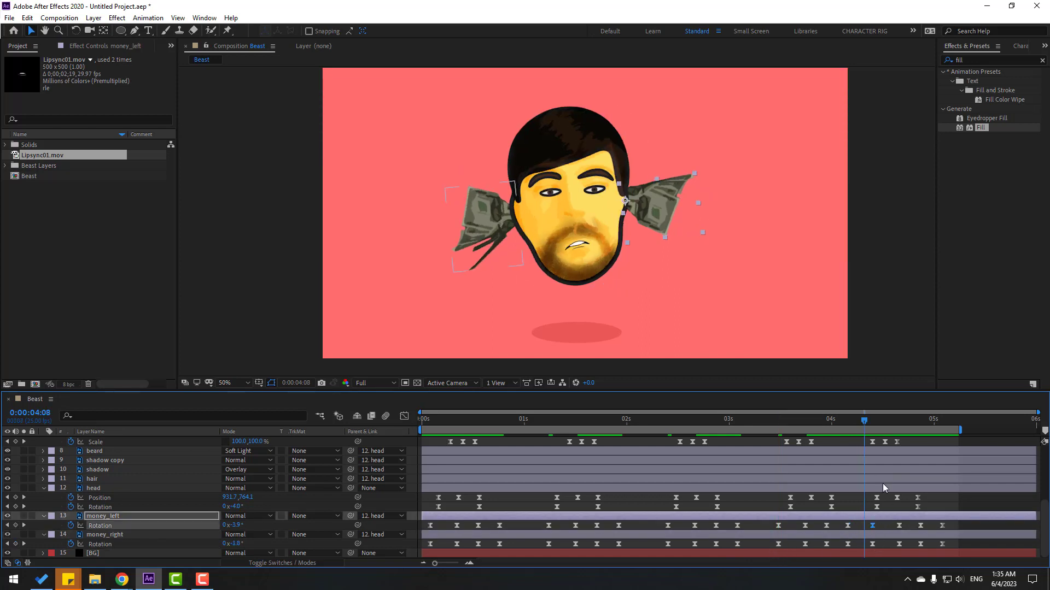
left_click(874, 425)
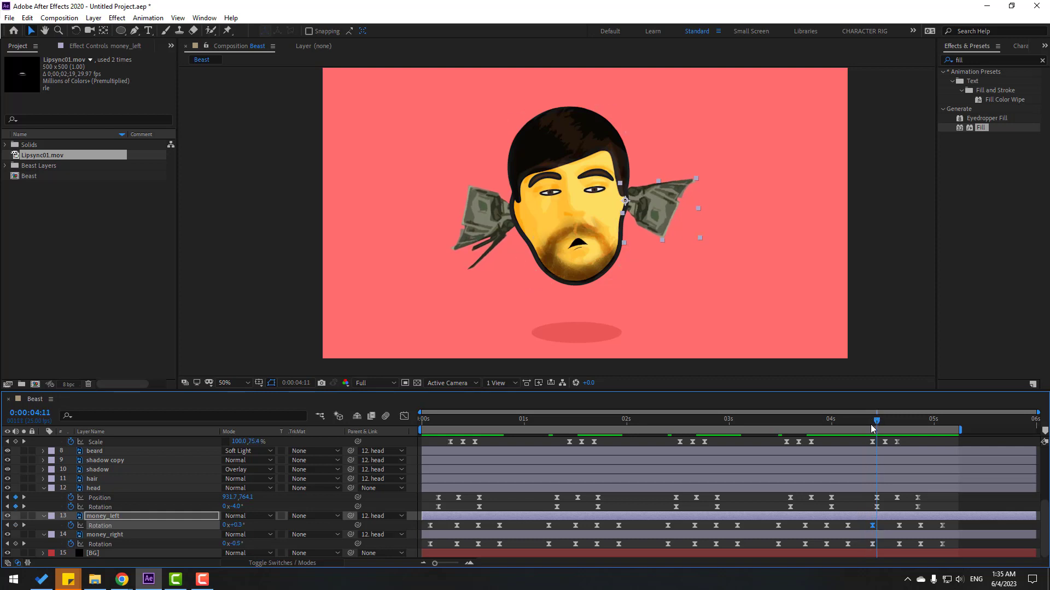
key("Page_Up")
left_click(847, 544)
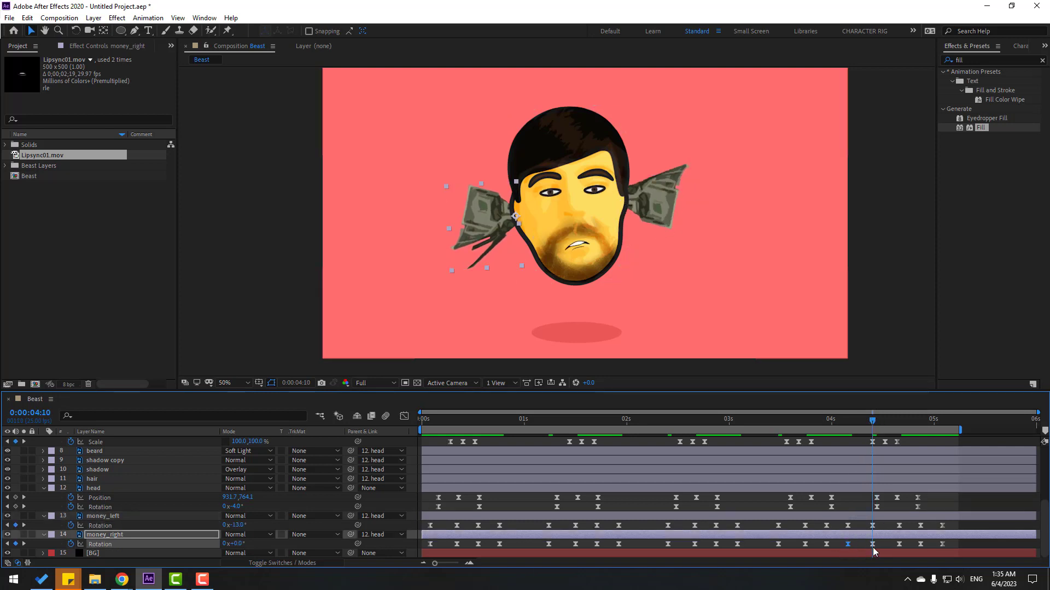
key("ctrl+v")
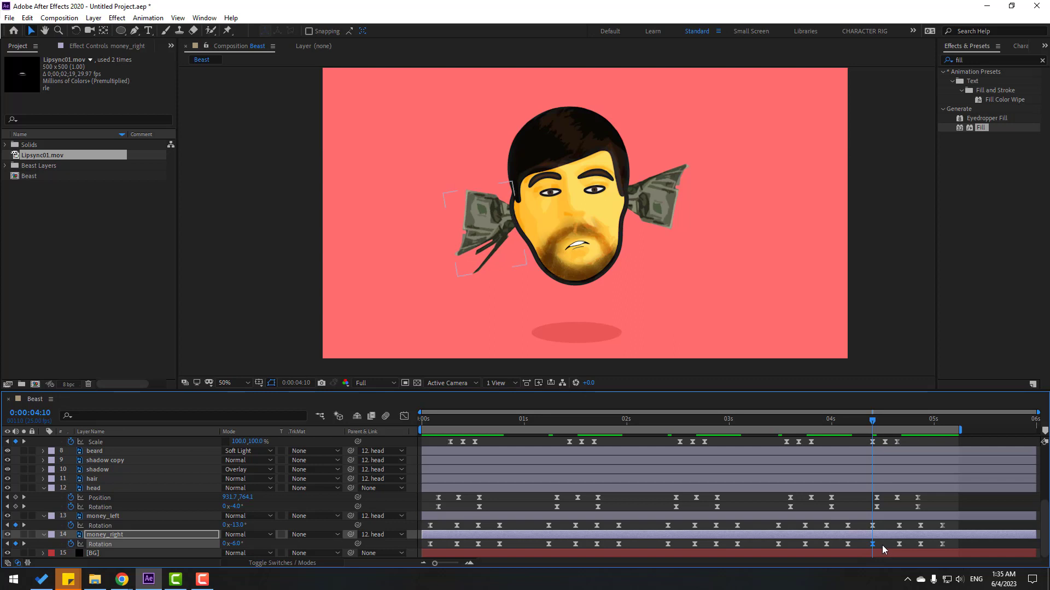
left_click(856, 521)
key("space")
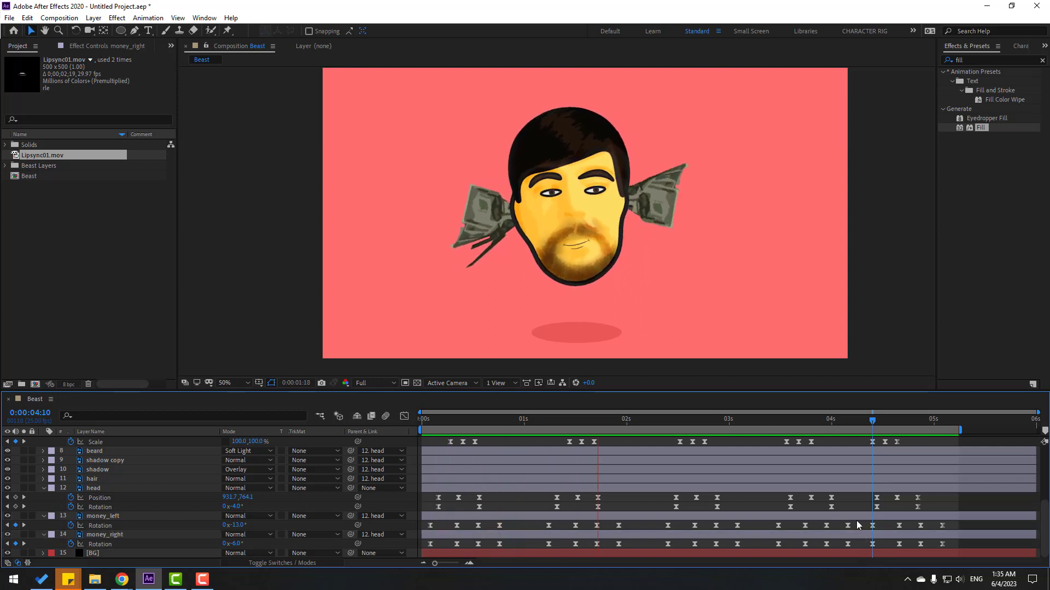